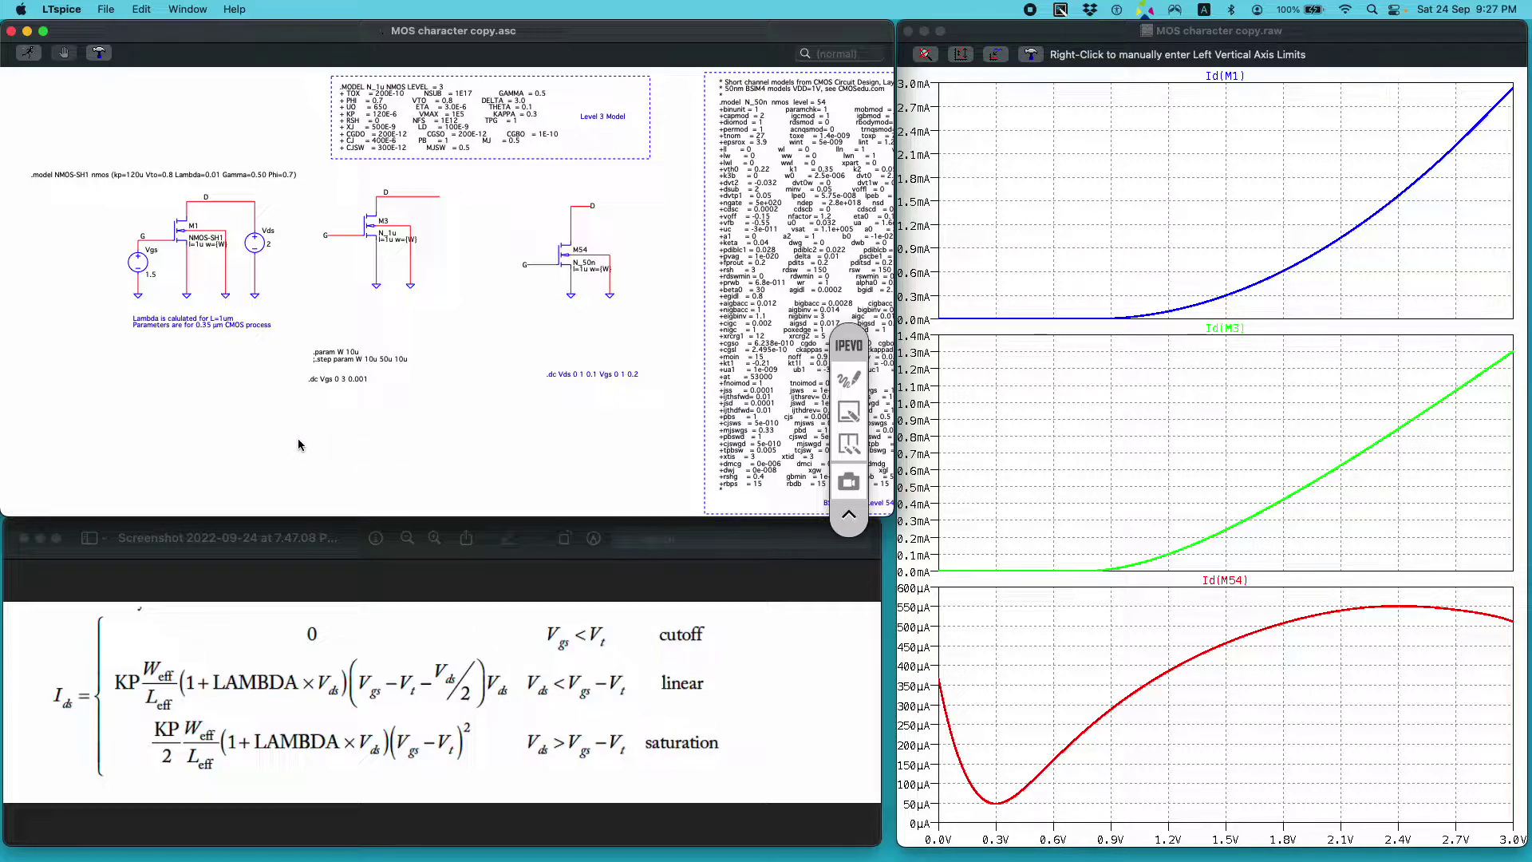
# Step: Preview the nmos4 symbol in Select Component and mark its pins with the pen, then clear the marks
pyautogui.press('F2')
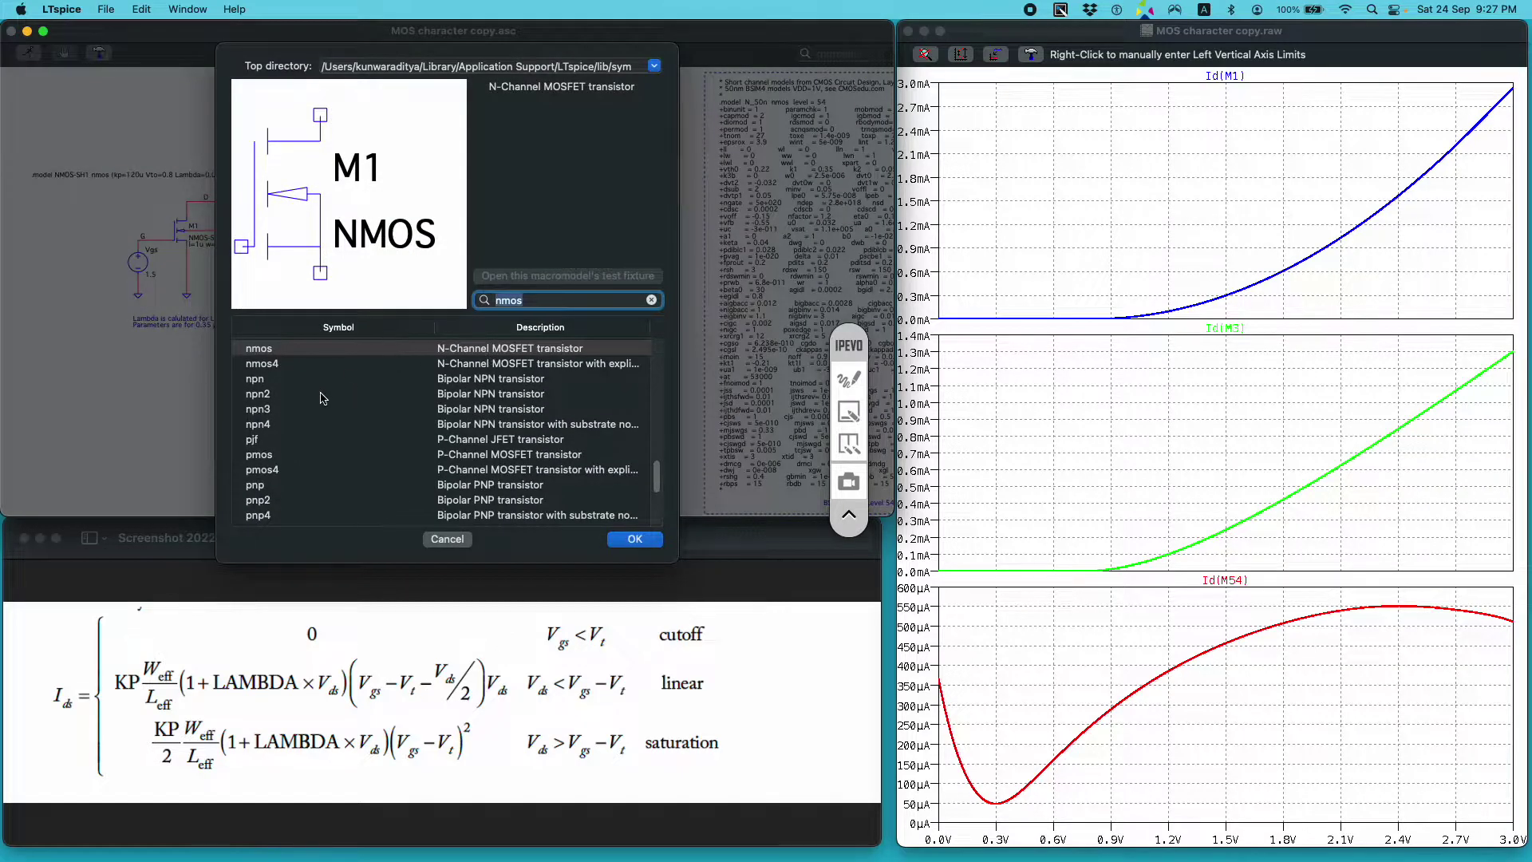
pyautogui.click(277, 365)
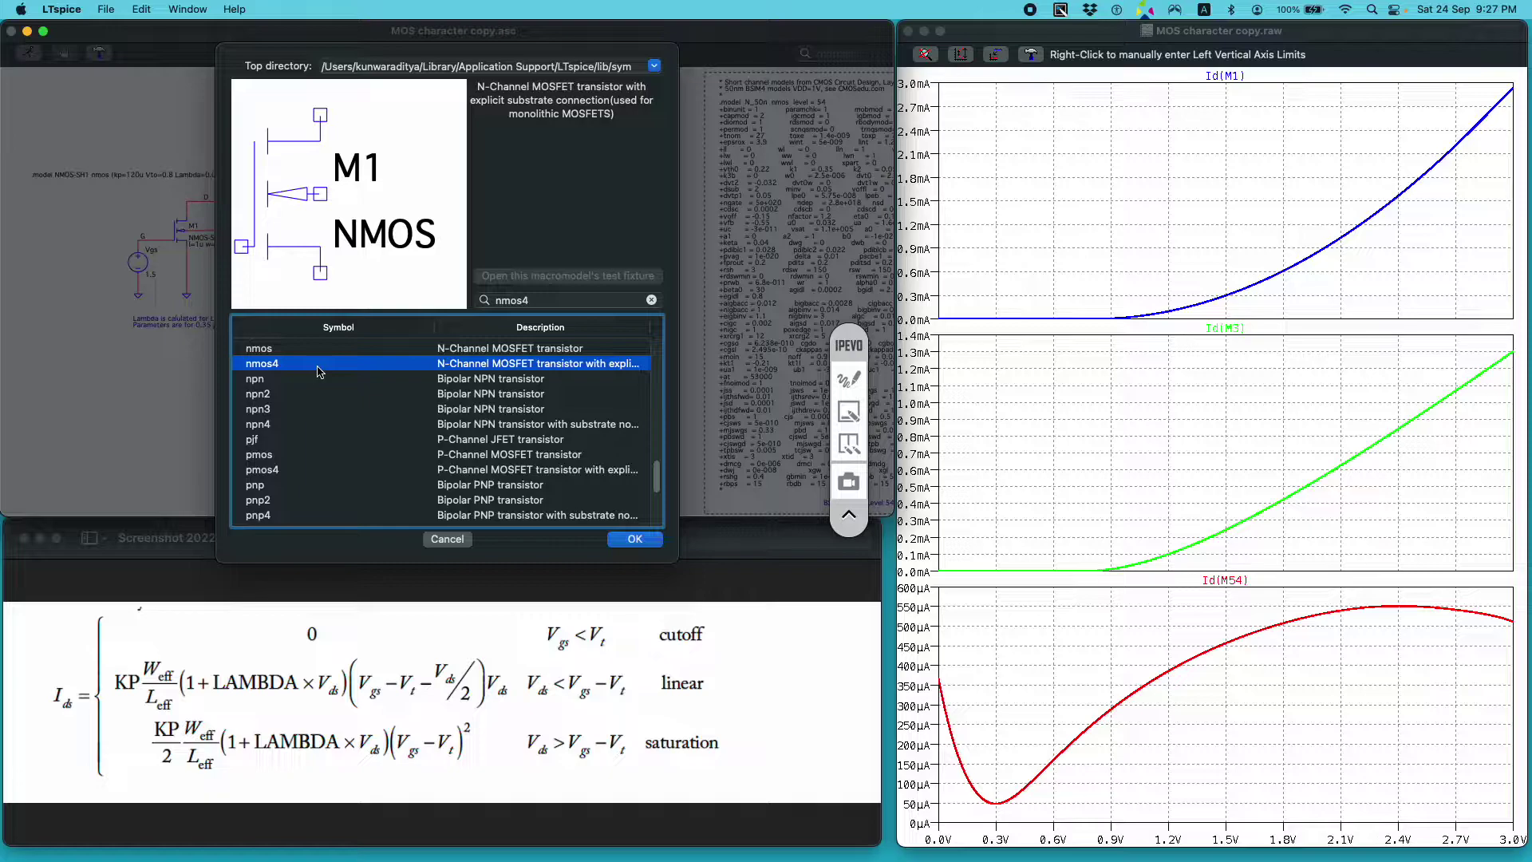
pyautogui.click(848, 378)
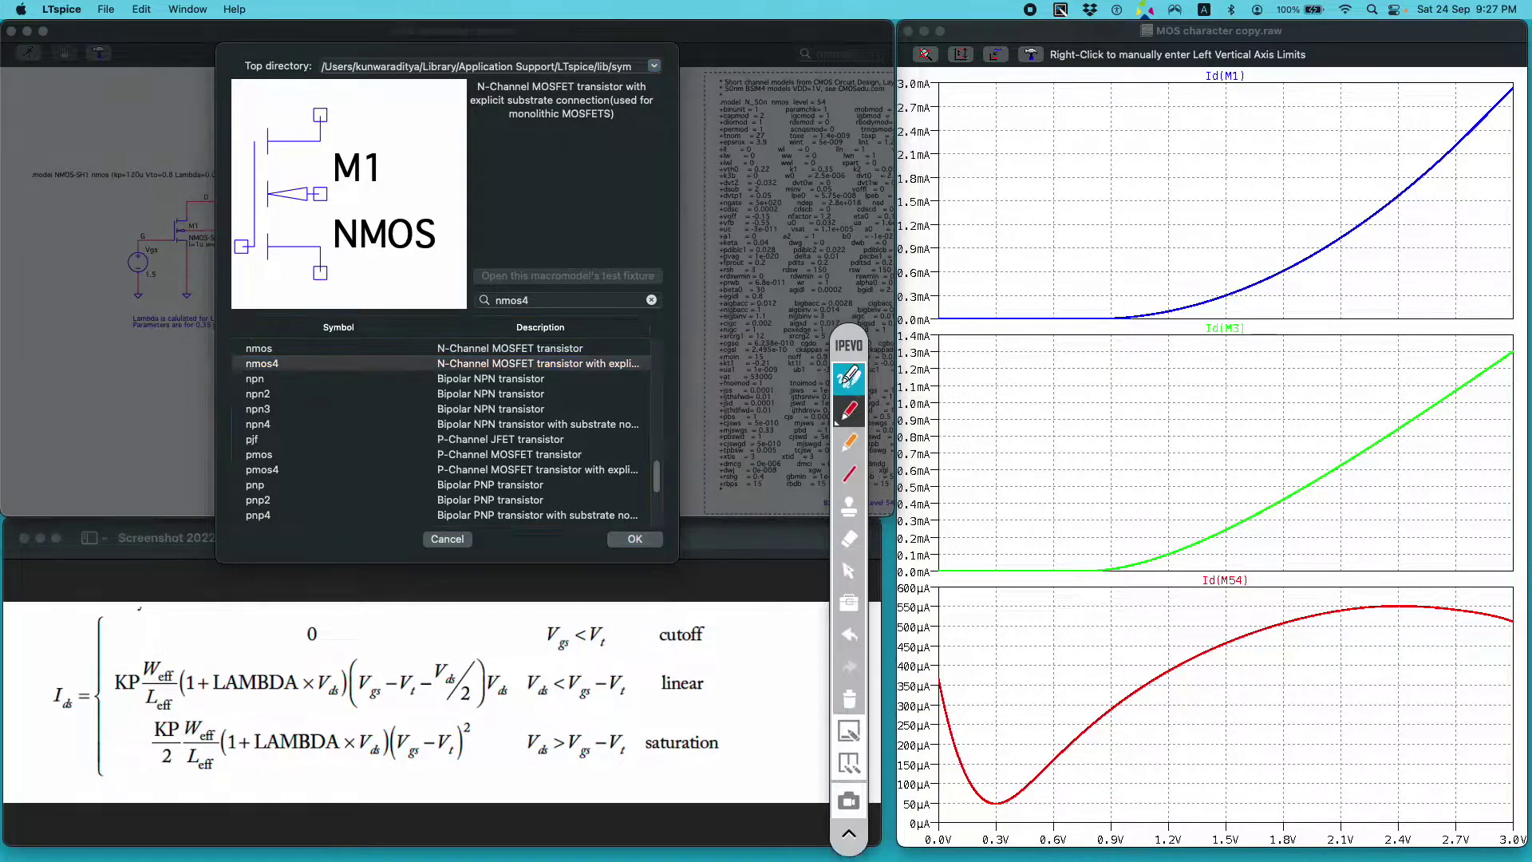
pyautogui.moveTo(235, 277); pyautogui.dragTo(246, 289)
pyautogui.moveTo(338, 279); pyautogui.dragTo(357, 282)
pyautogui.moveTo(337, 195); pyautogui.dragTo(369, 193)
pyautogui.moveTo(383, 185); pyautogui.dragTo(383, 209)
pyautogui.moveTo(336, 113)
pyautogui.mouseDown()
pyautogui.moveTo(393, 109)
pyautogui.moveTo(380, 120)
pyautogui.mouseUp()
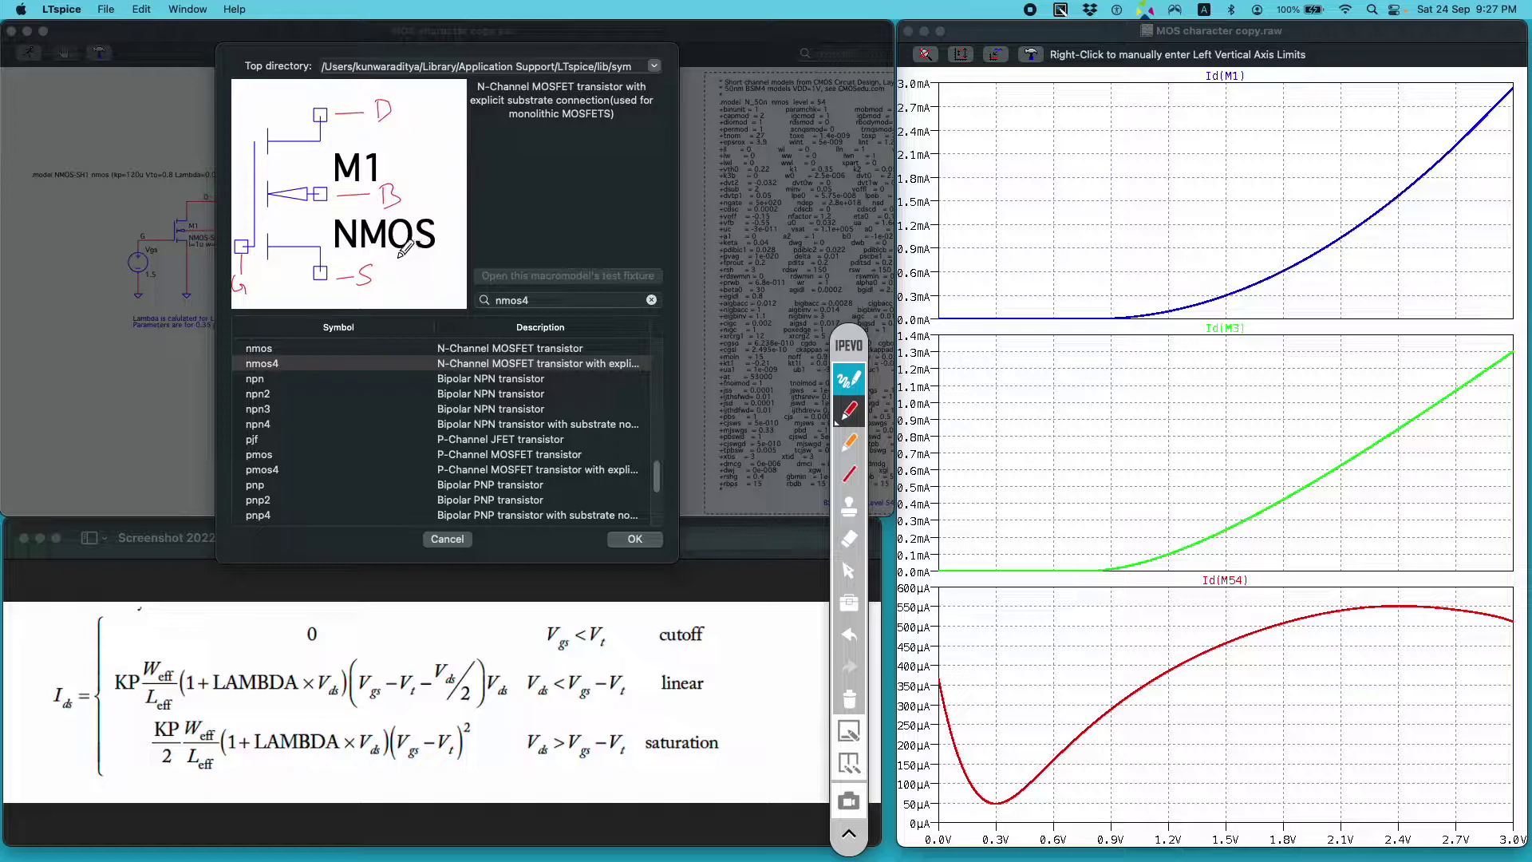
pyautogui.click(849, 698)
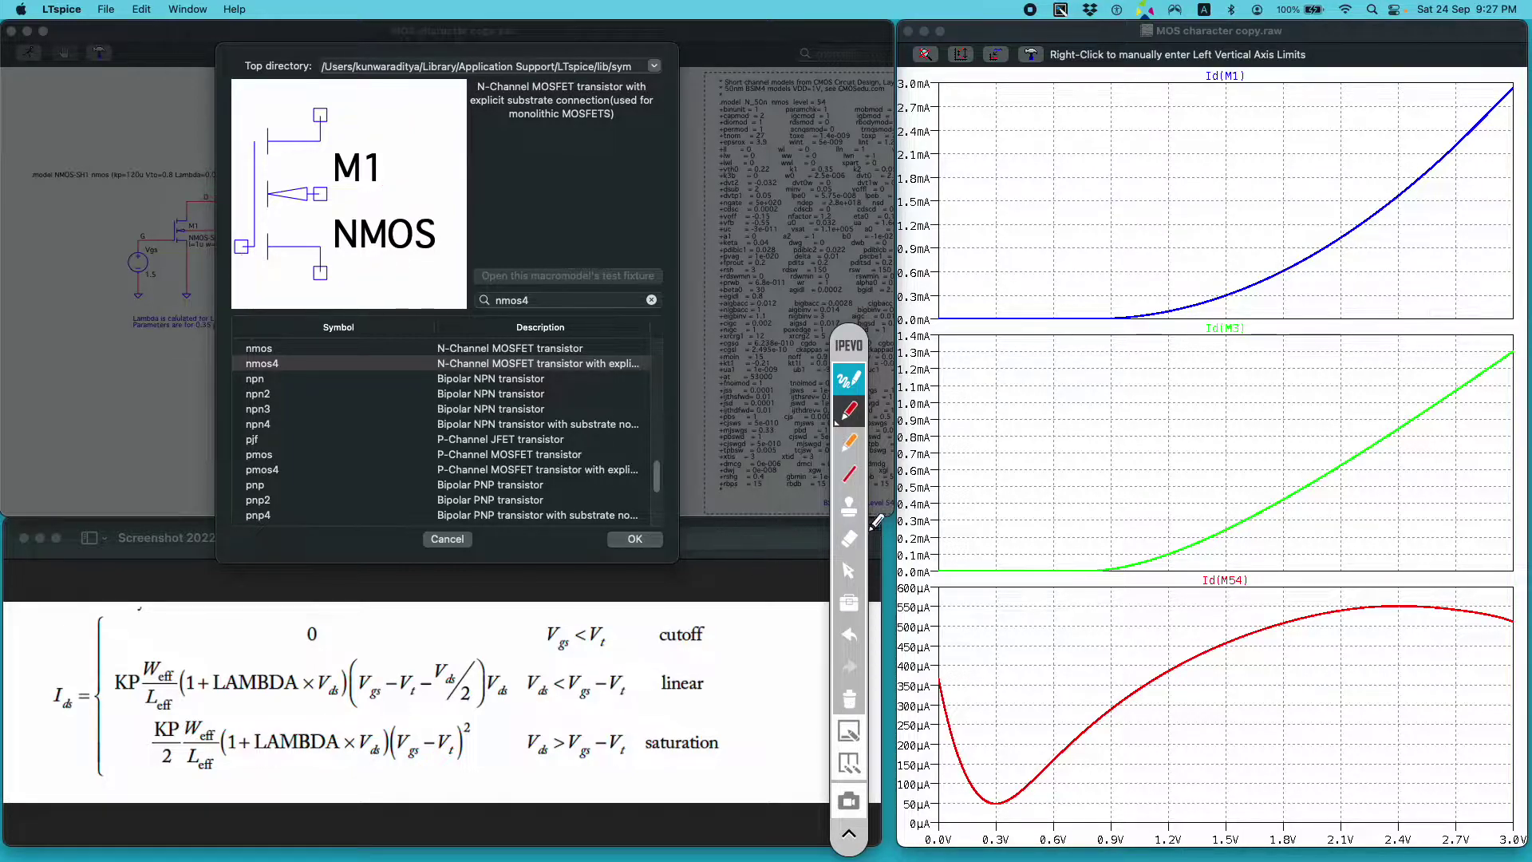
pyautogui.click(857, 379)
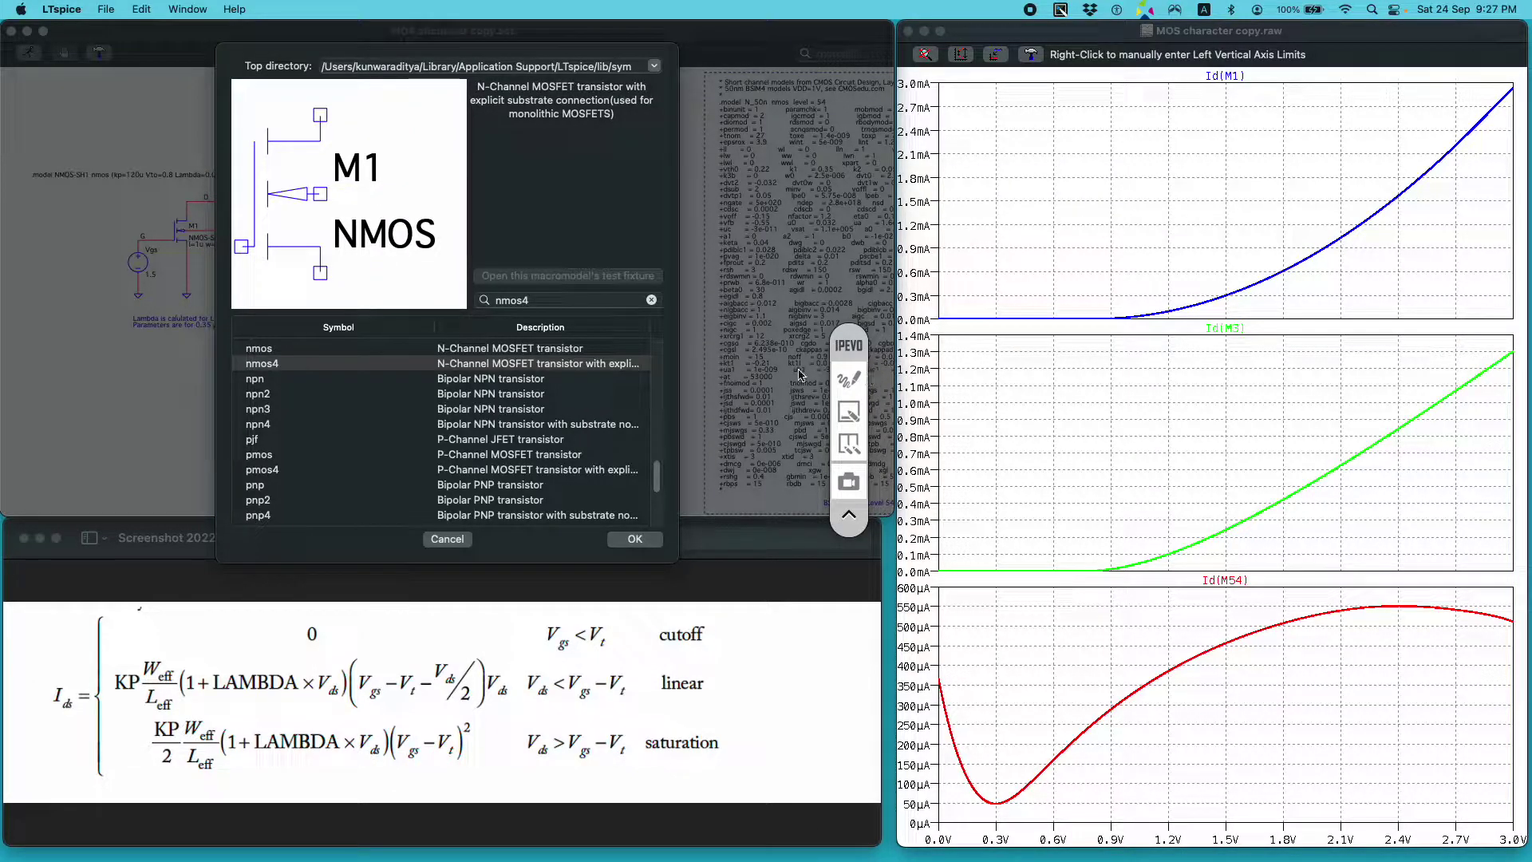
# Step: Preview pmos4 and label its gate, source, body and drain pins in pen, then erase them
pyautogui.click(273, 477)
pyautogui.click(273, 476)
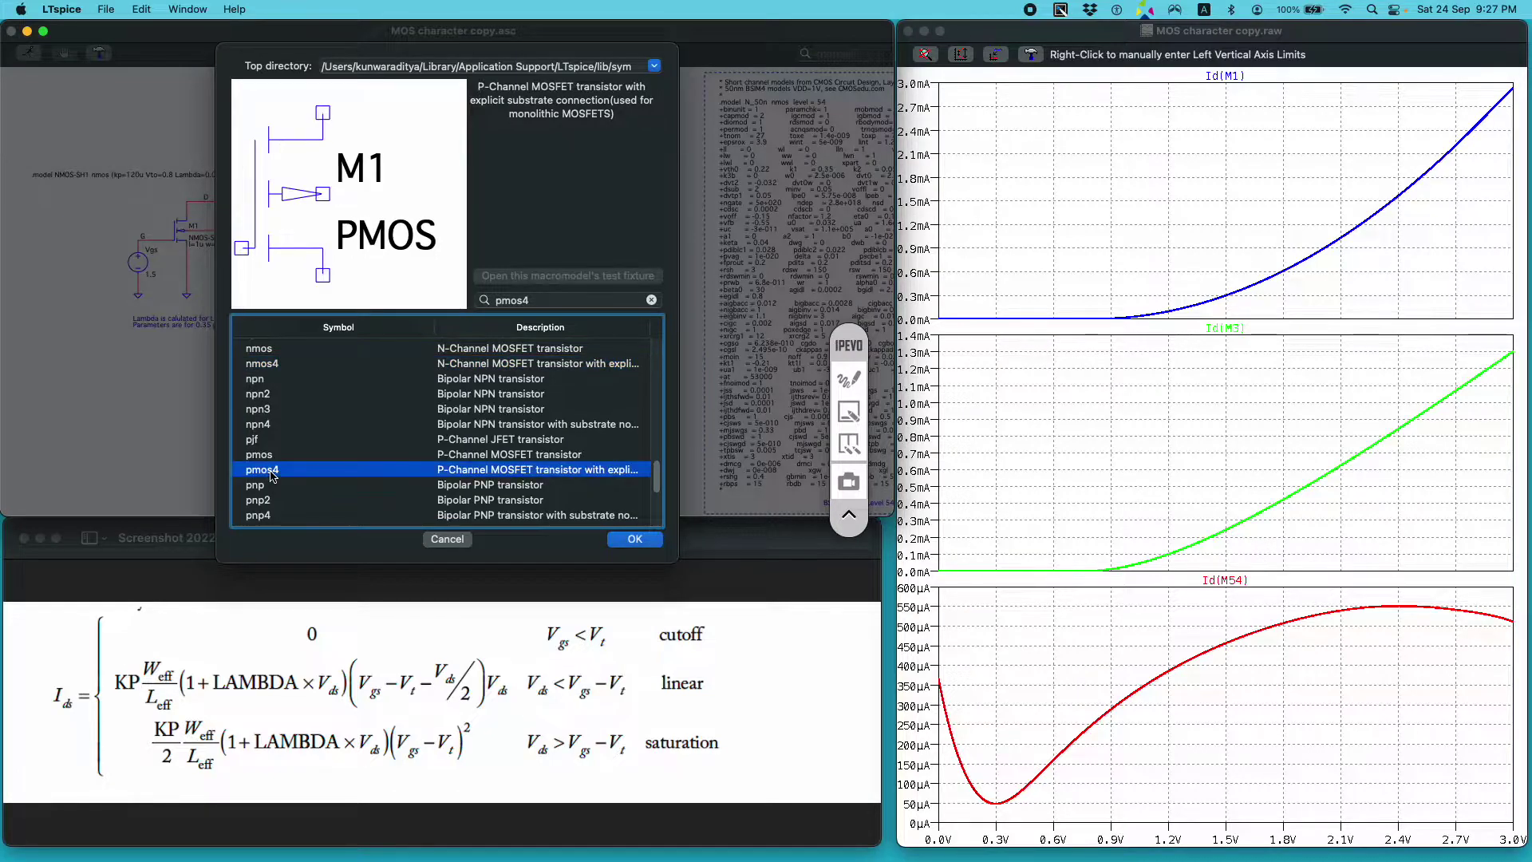
pyautogui.click(848, 378)
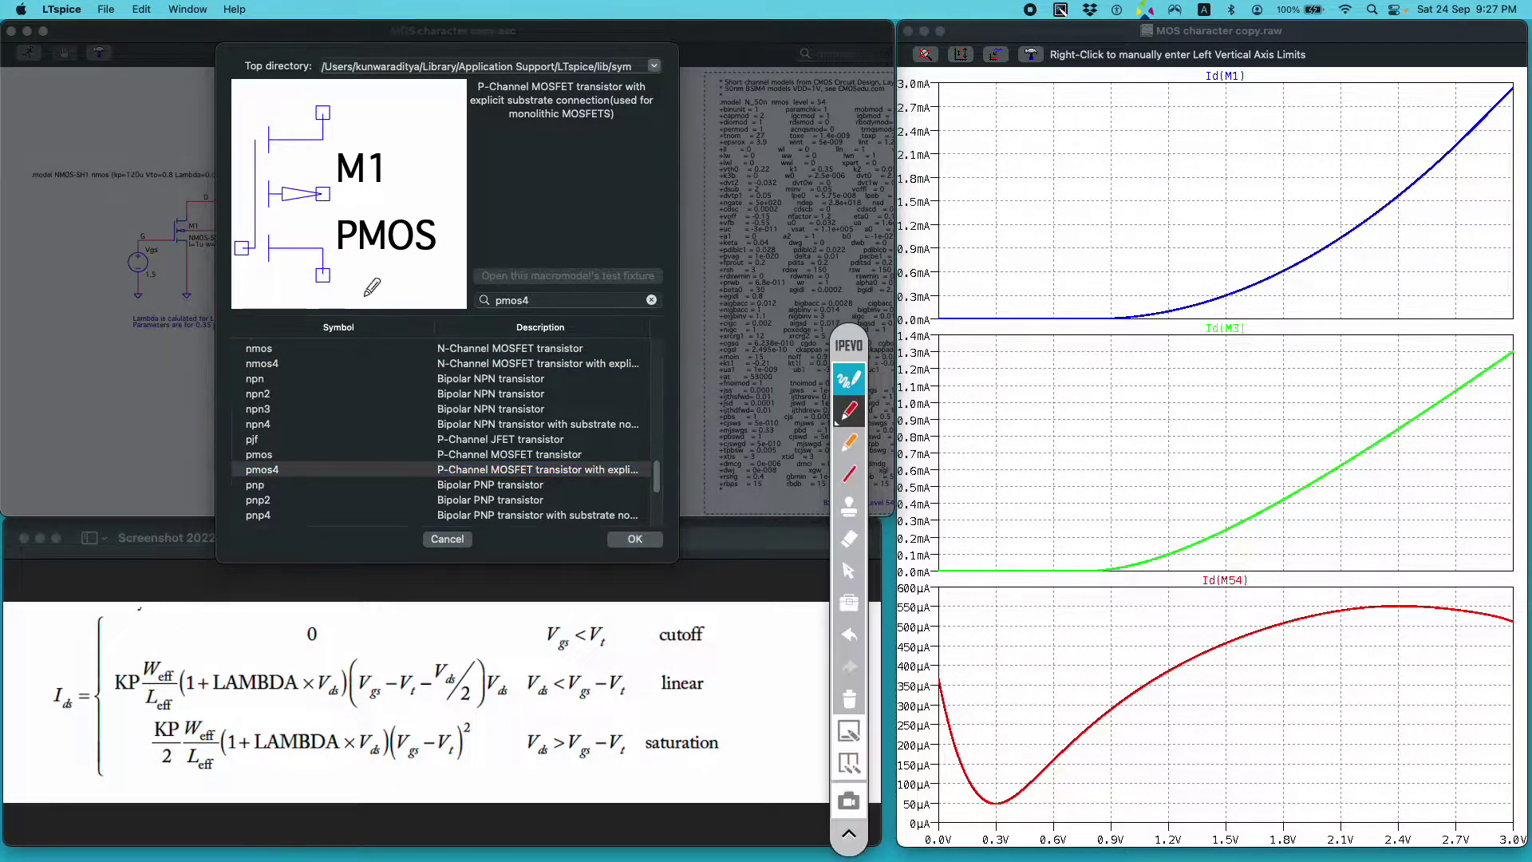
pyautogui.moveTo(243, 276); pyautogui.dragTo(351, 275)
pyautogui.moveTo(367, 268); pyautogui.dragTo(357, 283)
pyautogui.moveTo(339, 198); pyautogui.dragTo(382, 206)
pyautogui.moveTo(348, 114); pyautogui.dragTo(377, 120)
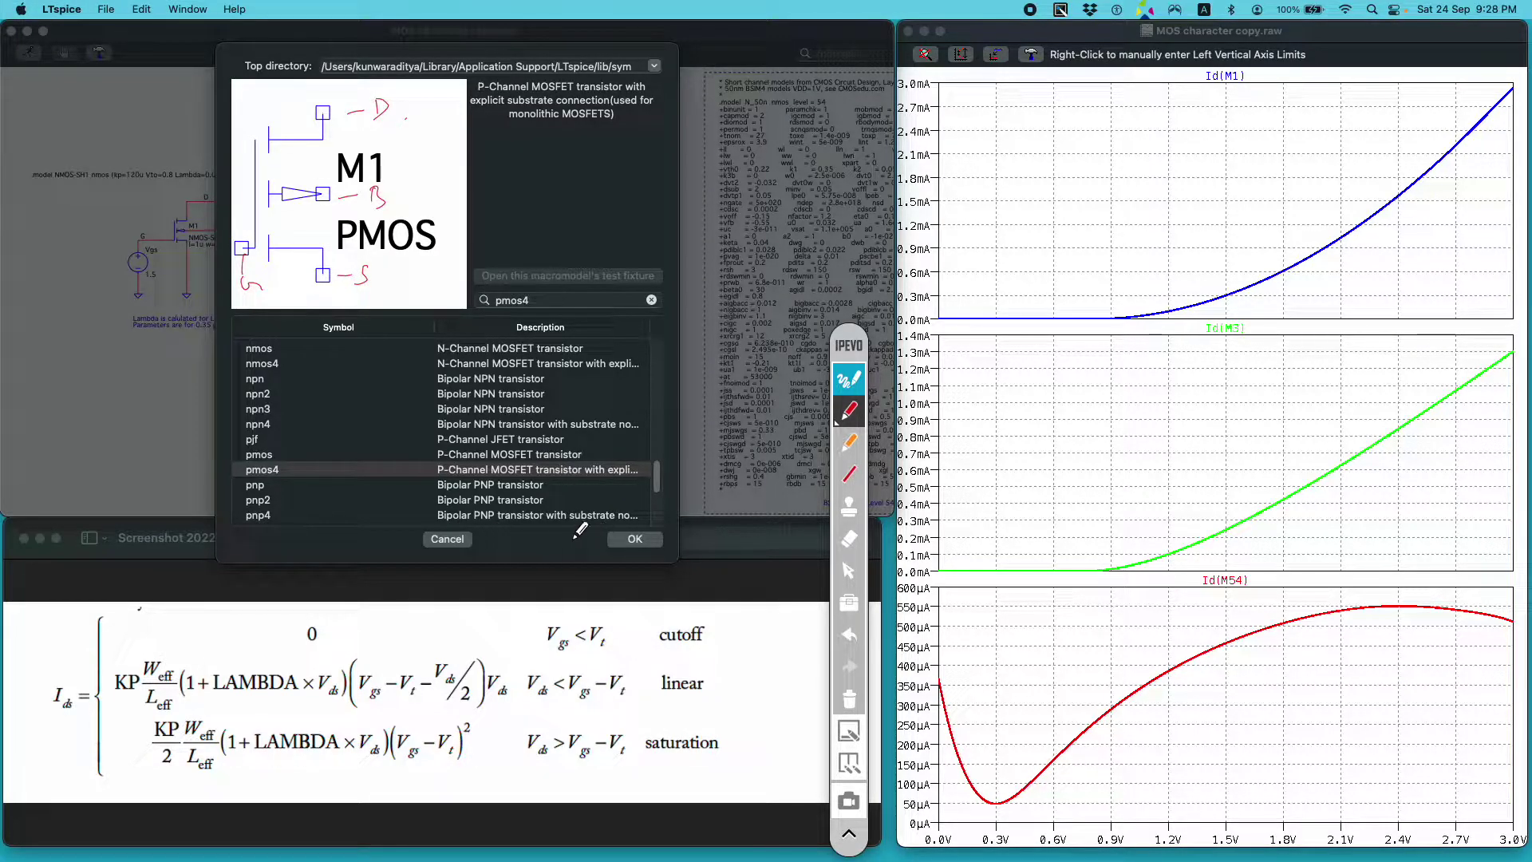
pyautogui.click(851, 695)
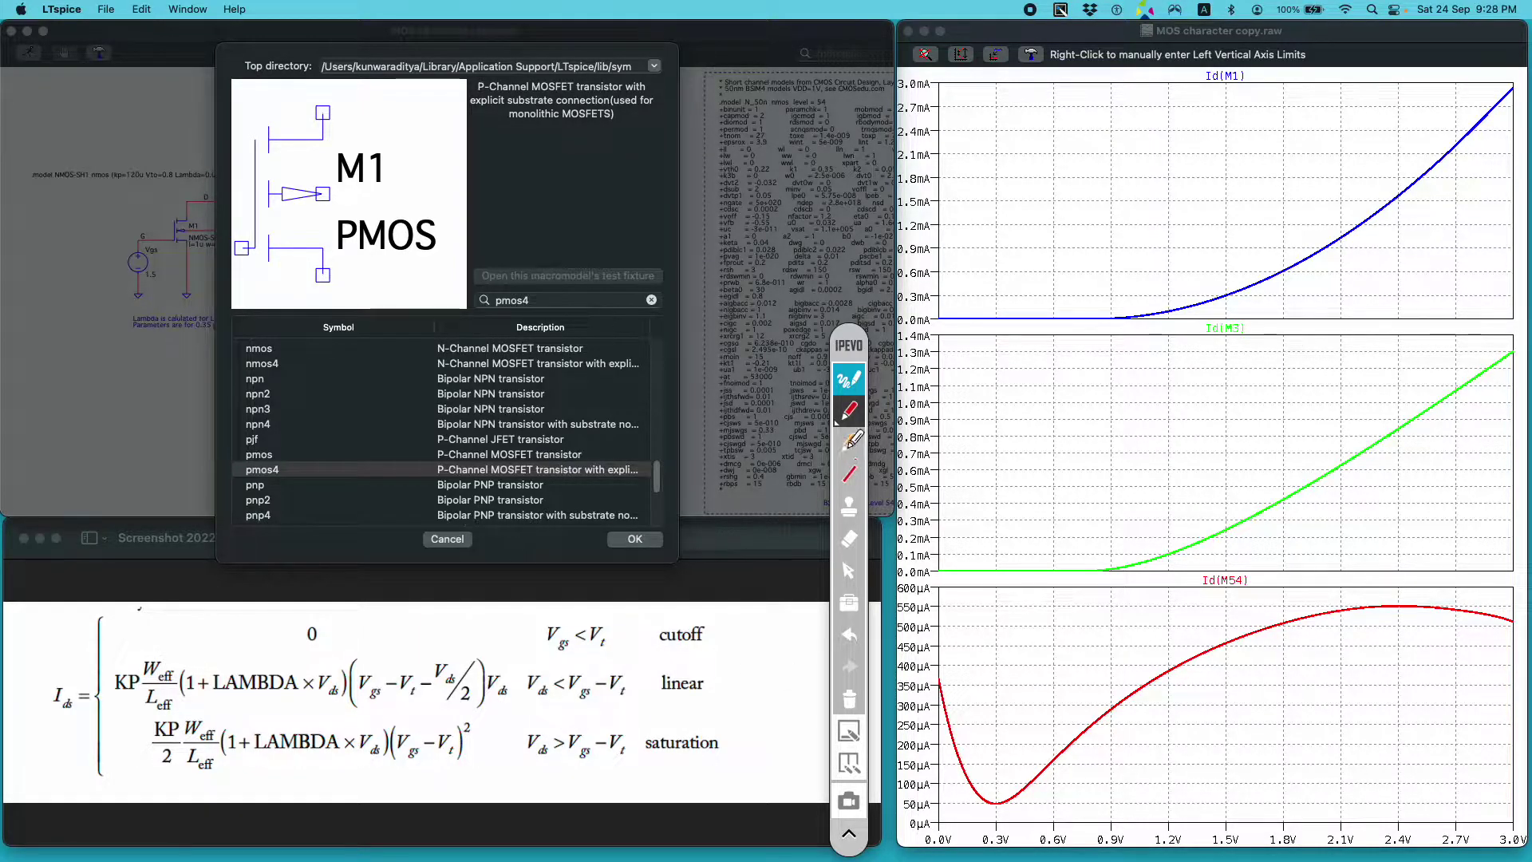
pyautogui.click(848, 378)
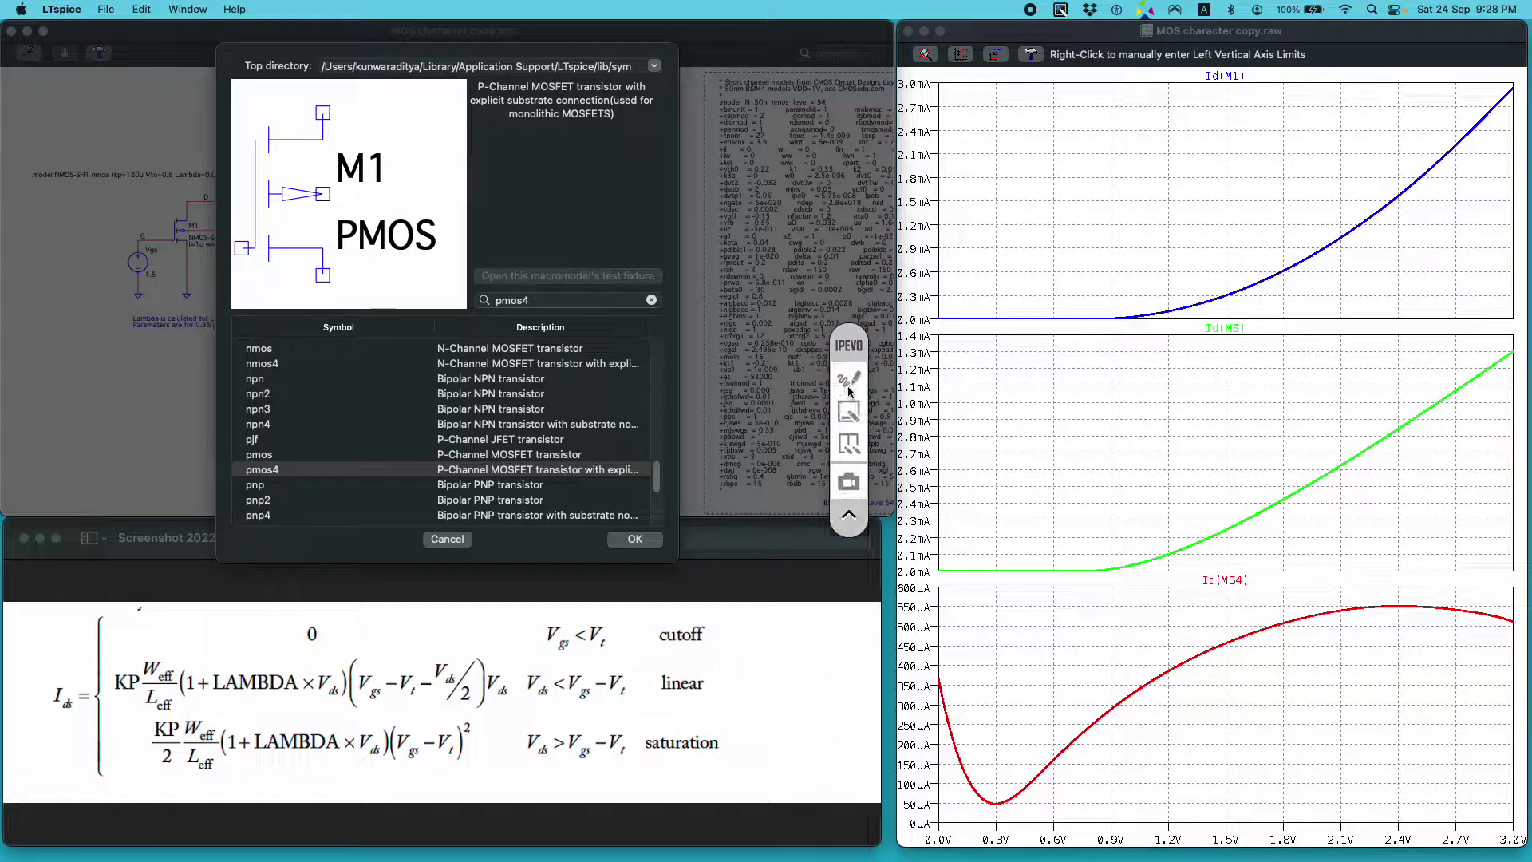
# Step: Place a PMOS transistor M2 on the schematic
pyautogui.doubleClick(265, 460)
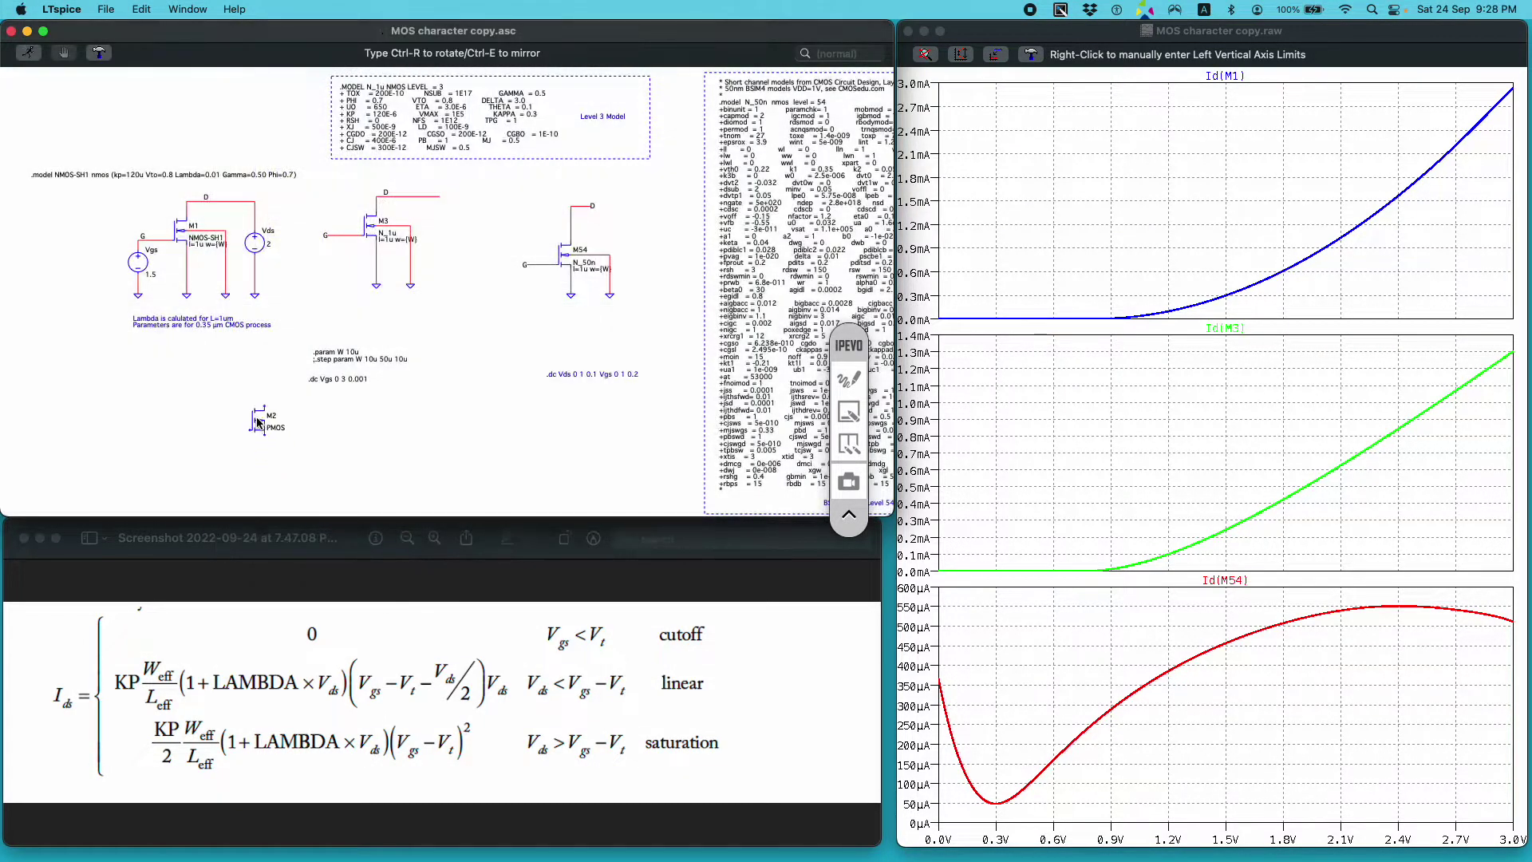
pyautogui.click(232, 415)
pyautogui.press('Escape')
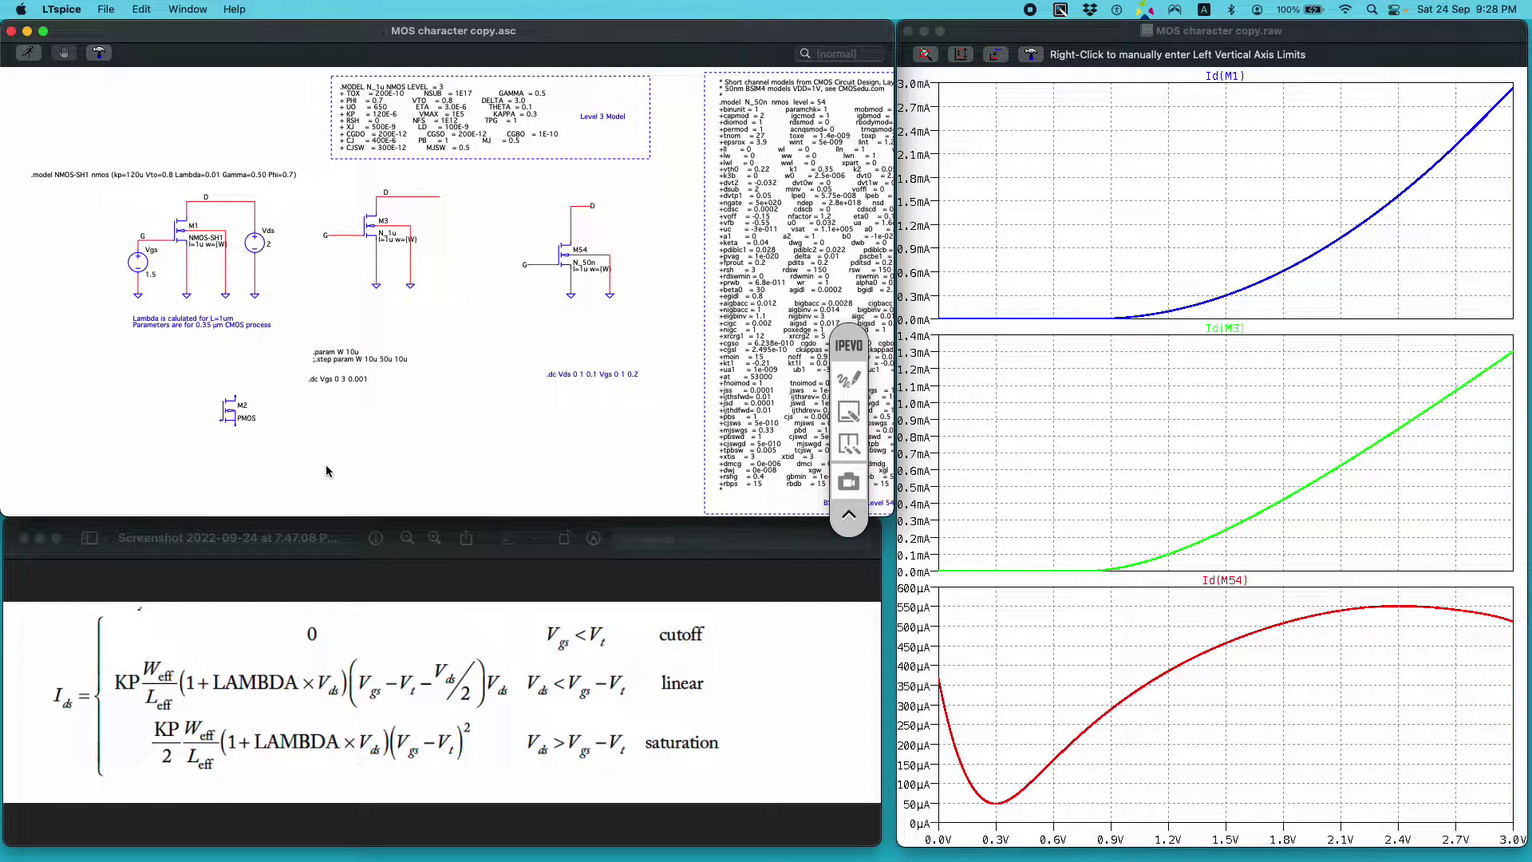
# Step: Browse M2's MOSFET part database, cancel without changes, then delete M2
pyautogui.rightClick(248, 411)
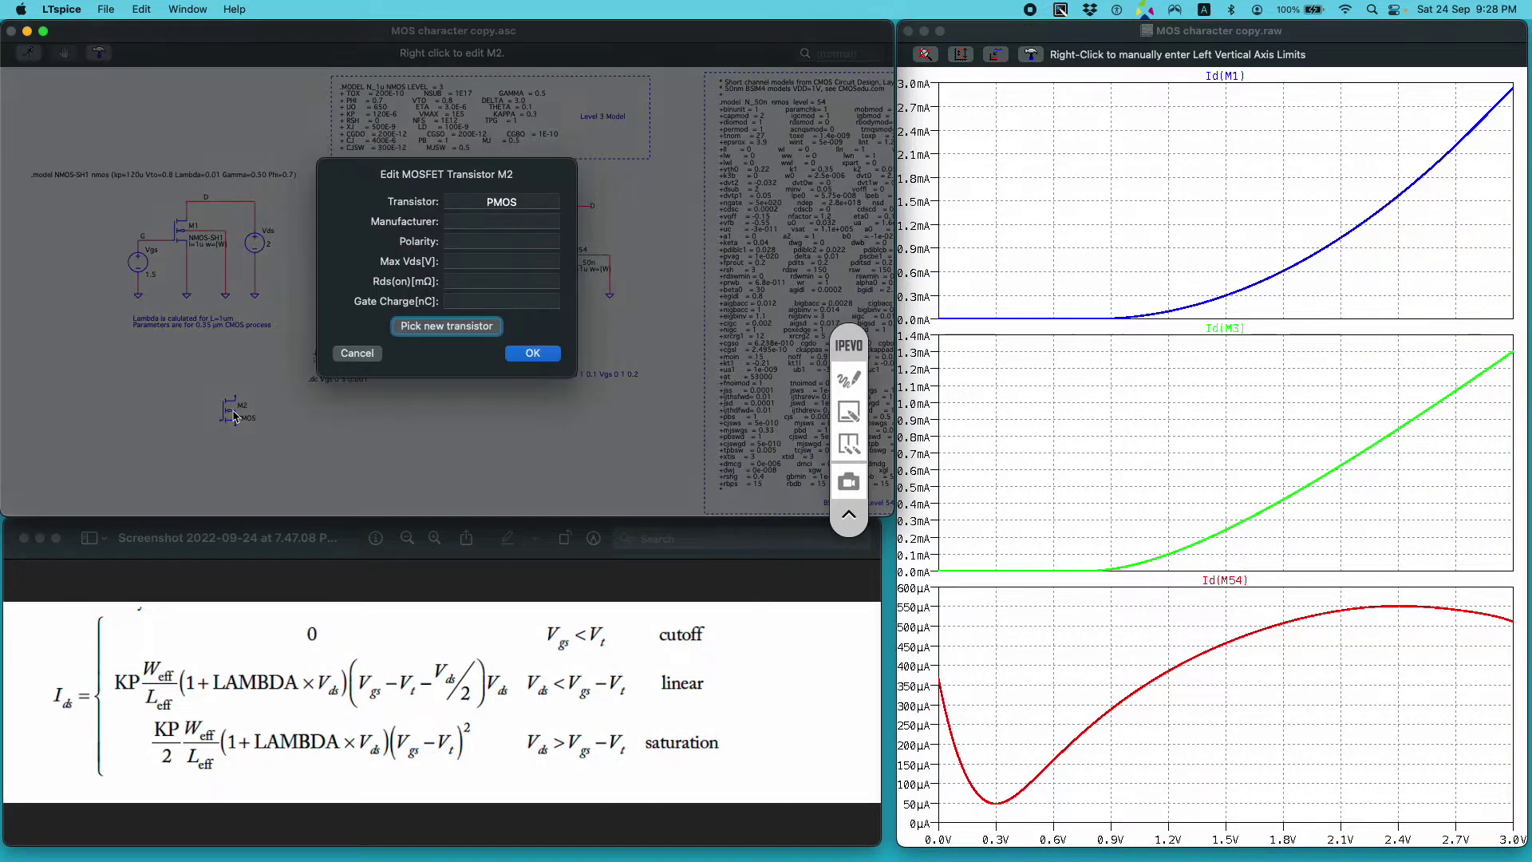
pyautogui.click(448, 327)
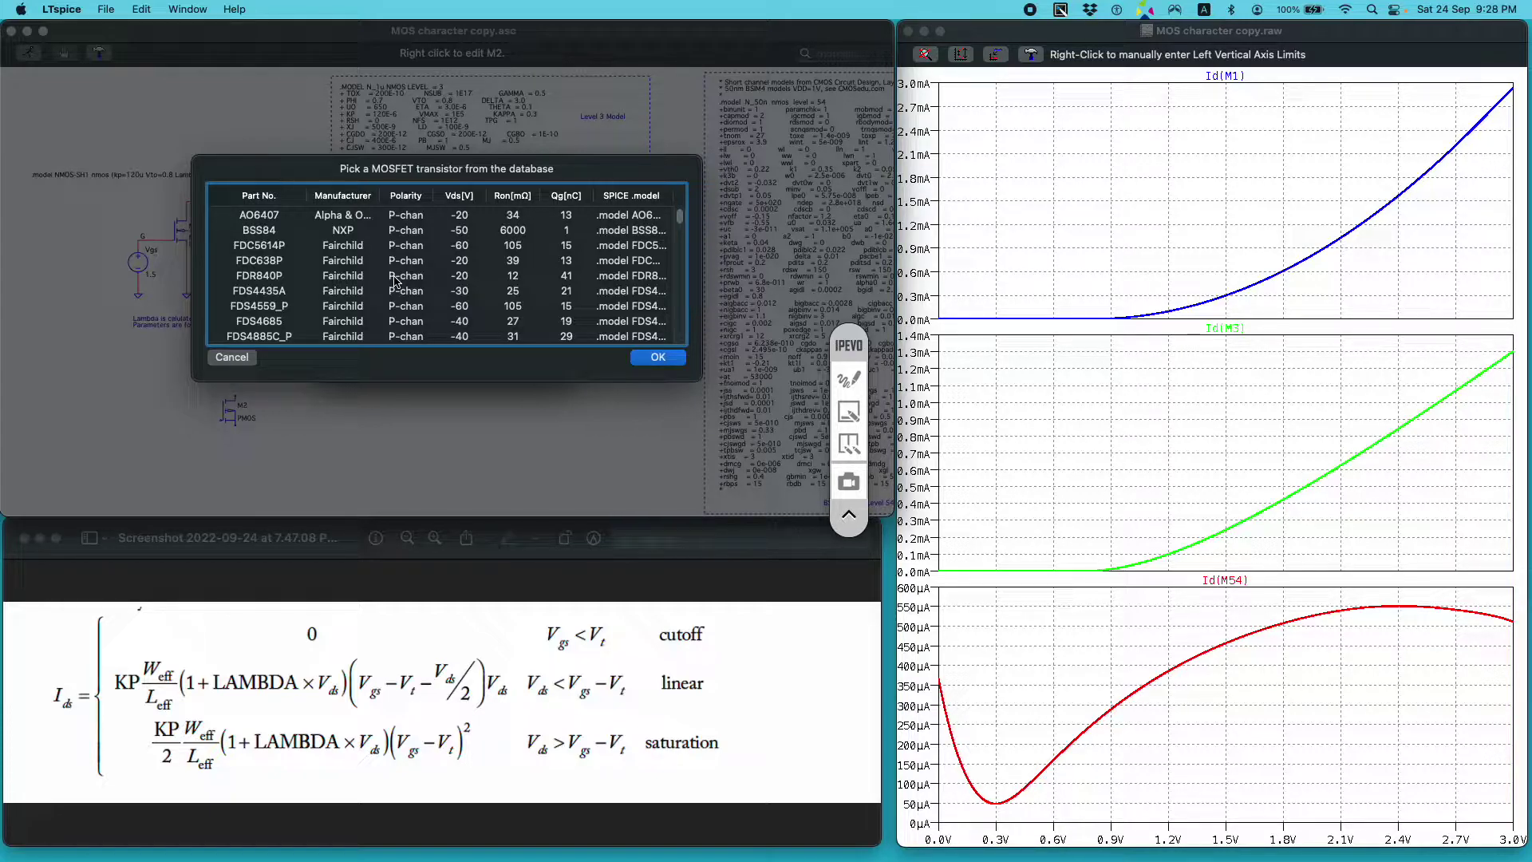
pyautogui.click(239, 358)
pyautogui.click(357, 352)
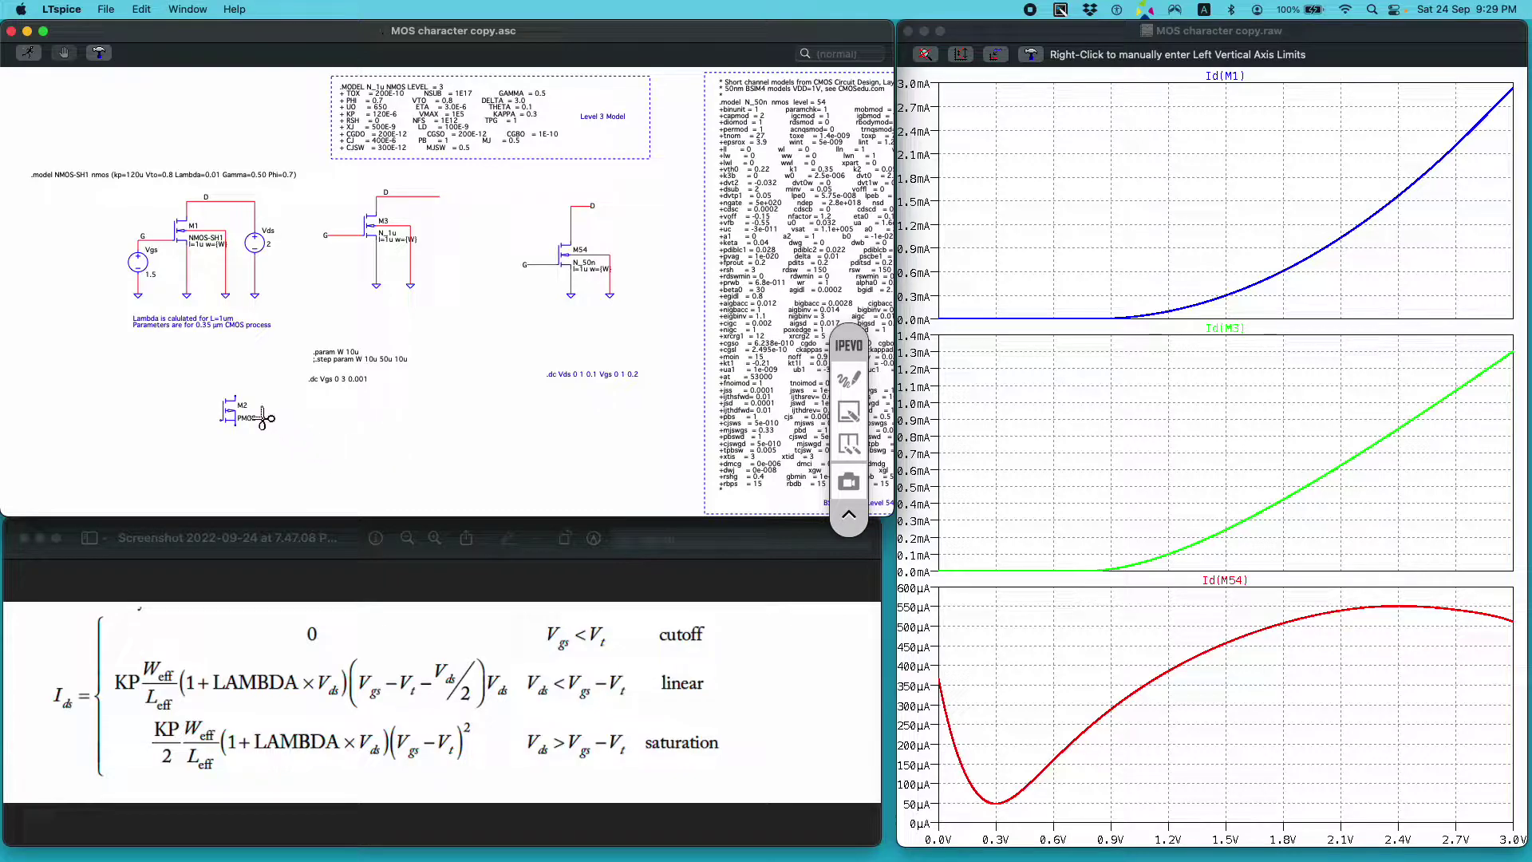
pyautogui.click(230, 413)
pyautogui.press('super+Tab')
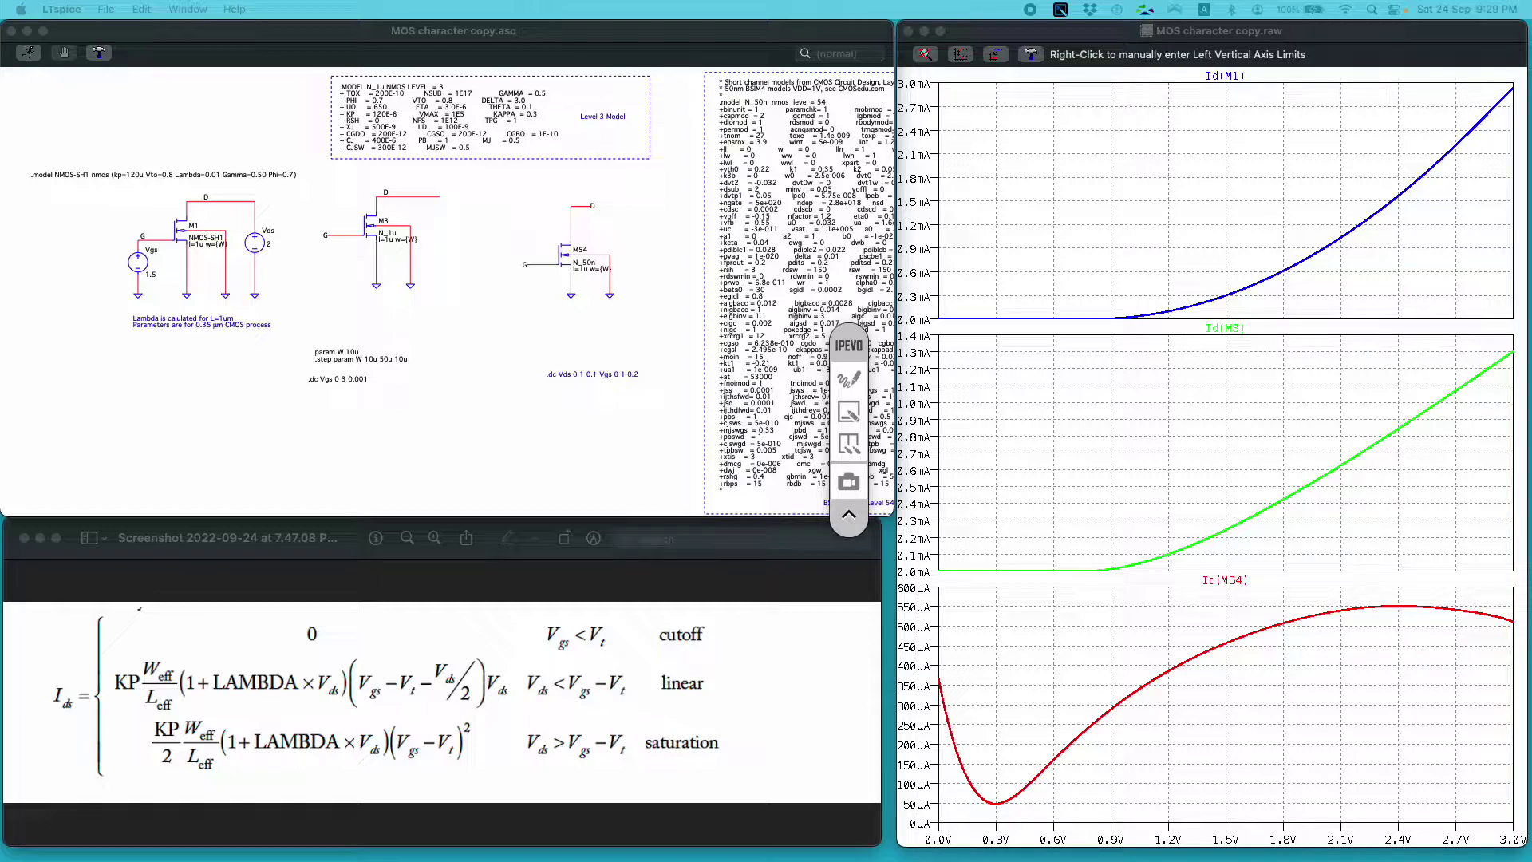
pyautogui.click(854, 379)
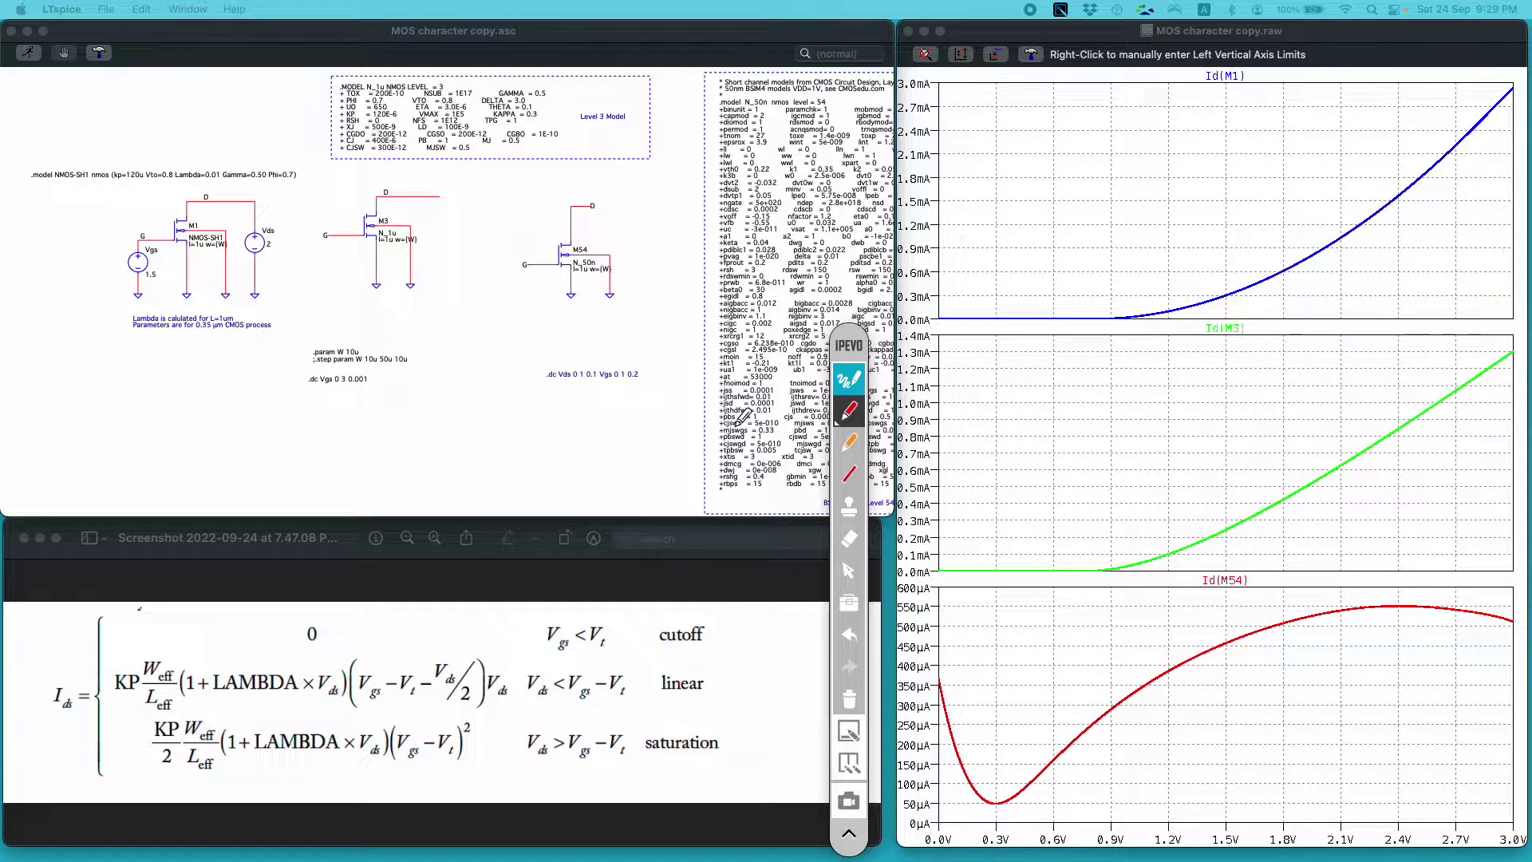
pyautogui.moveTo(104, 428)
pyautogui.mouseDown()
pyautogui.moveTo(279, 429)
pyautogui.moveTo(391, 407)
pyautogui.moveTo(431, 426)
pyautogui.moveTo(519, 425)
pyautogui.mouseUp()
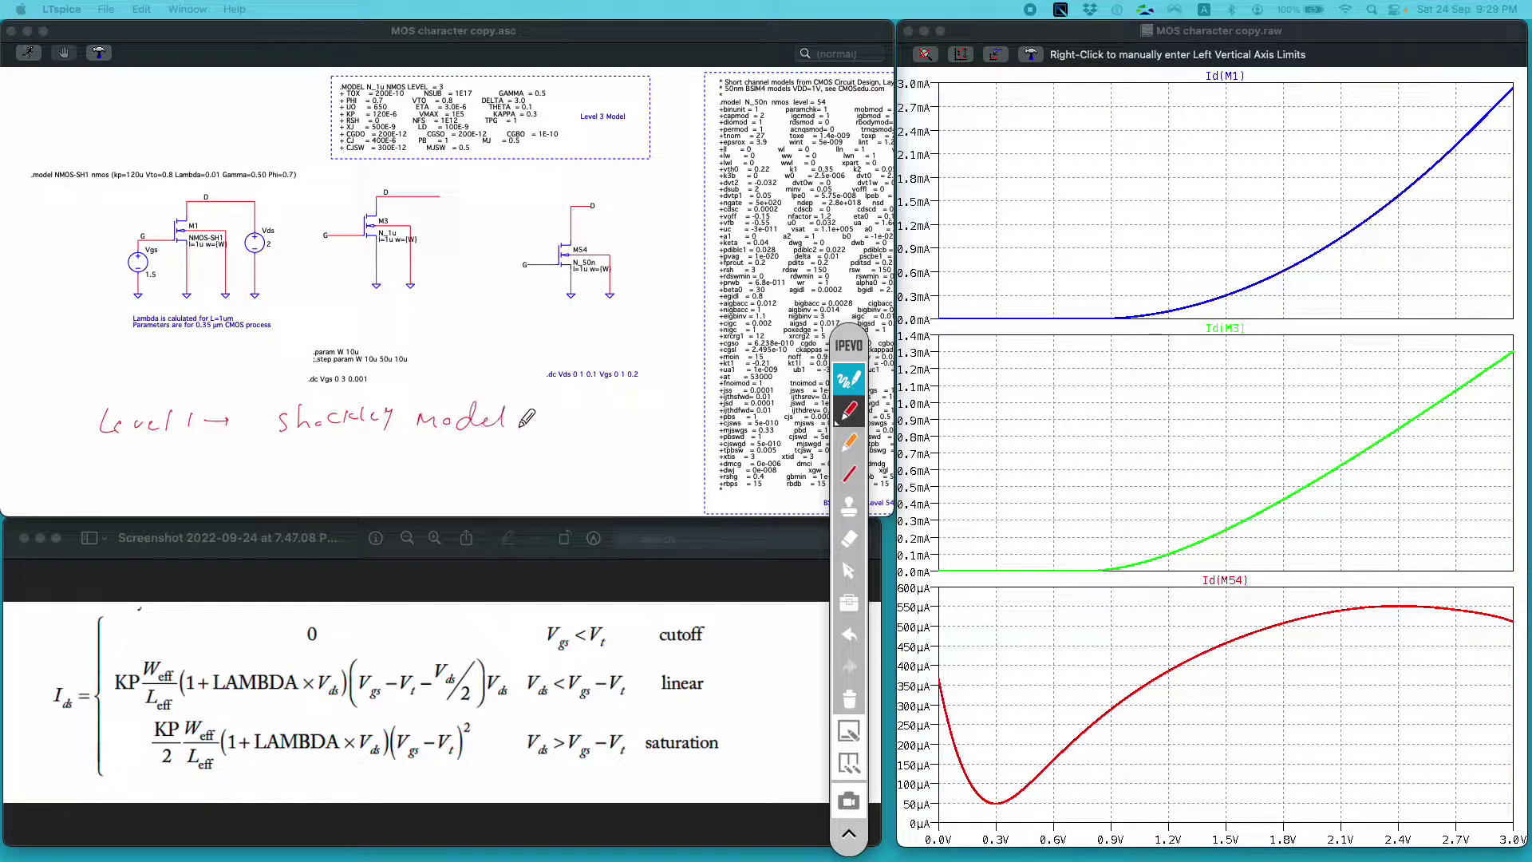
pyautogui.click(517, 426)
pyautogui.moveTo(298, 449); pyautogui.dragTo(437, 448)
pyautogui.moveTo(56, 618)
pyautogui.mouseDown()
pyautogui.moveTo(32, 685)
pyautogui.moveTo(44, 758)
pyautogui.moveTo(60, 738)
pyautogui.mouseUp()
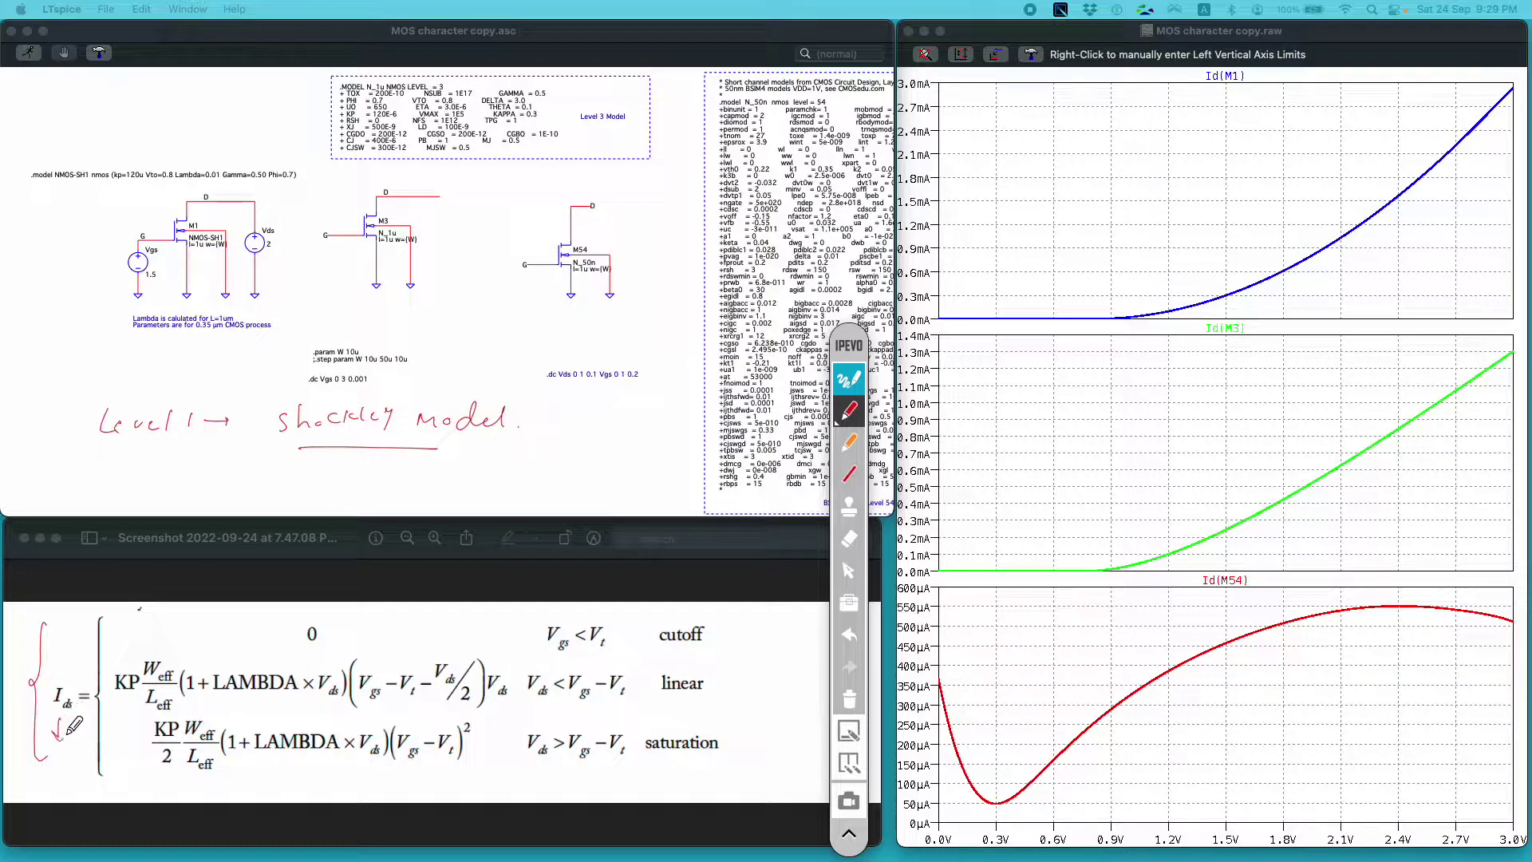
pyautogui.moveTo(118, 674)
pyautogui.mouseDown()
pyautogui.moveTo(127, 651)
pyautogui.moveTo(177, 647)
pyautogui.mouseUp()
pyautogui.moveTo(146, 700); pyautogui.dragTo(127, 714)
pyautogui.moveTo(237, 663); pyautogui.dragTo(262, 644)
pyautogui.click(848, 381)
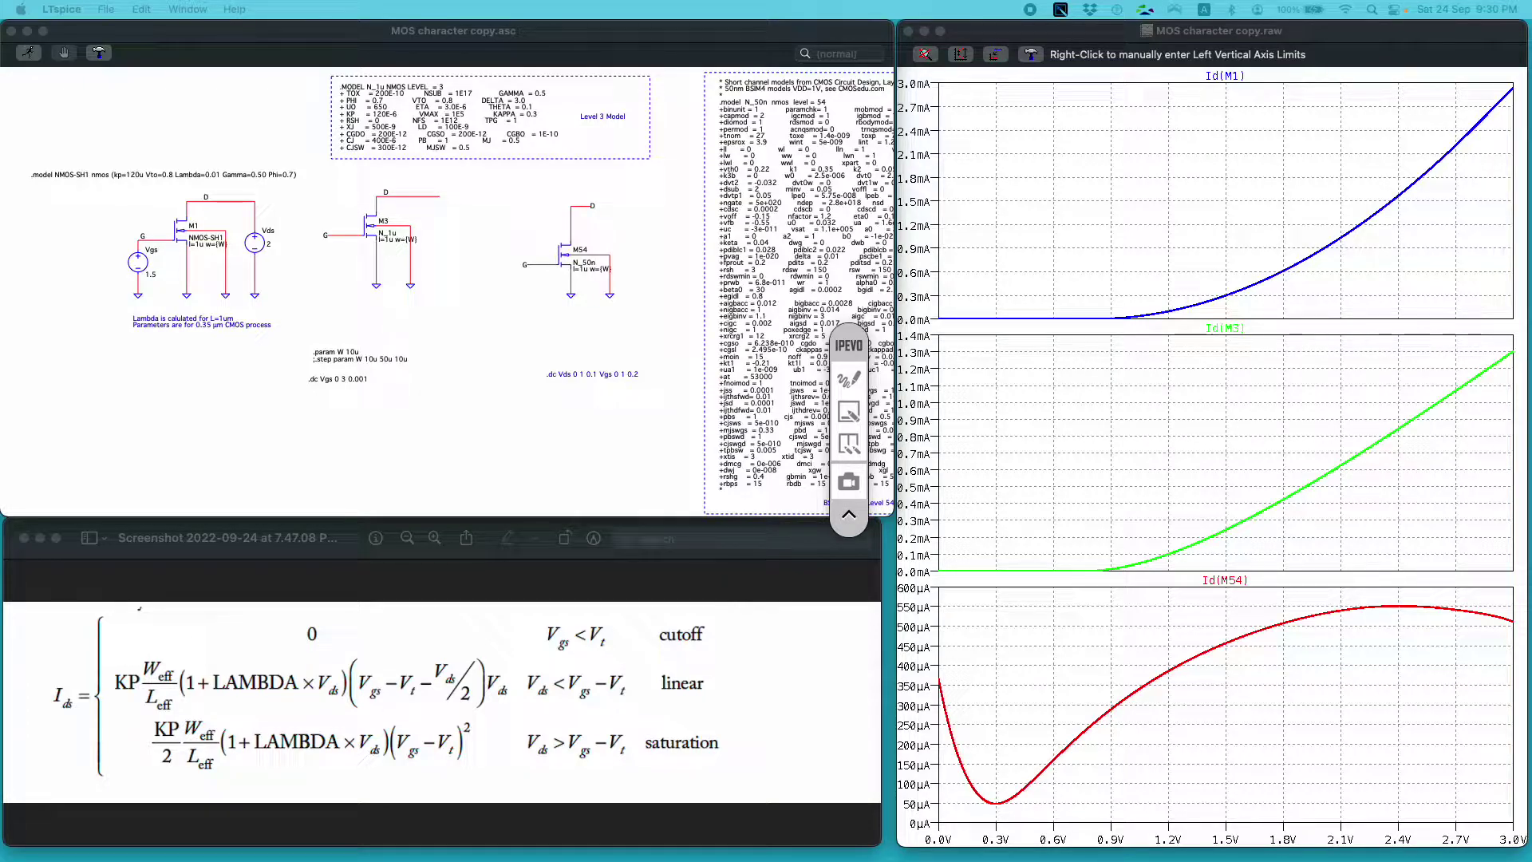
# Step: Point a pen arrow at V_t in the Ids equation and mark the cutoff condition as 'region'
pyautogui.click(849, 381)
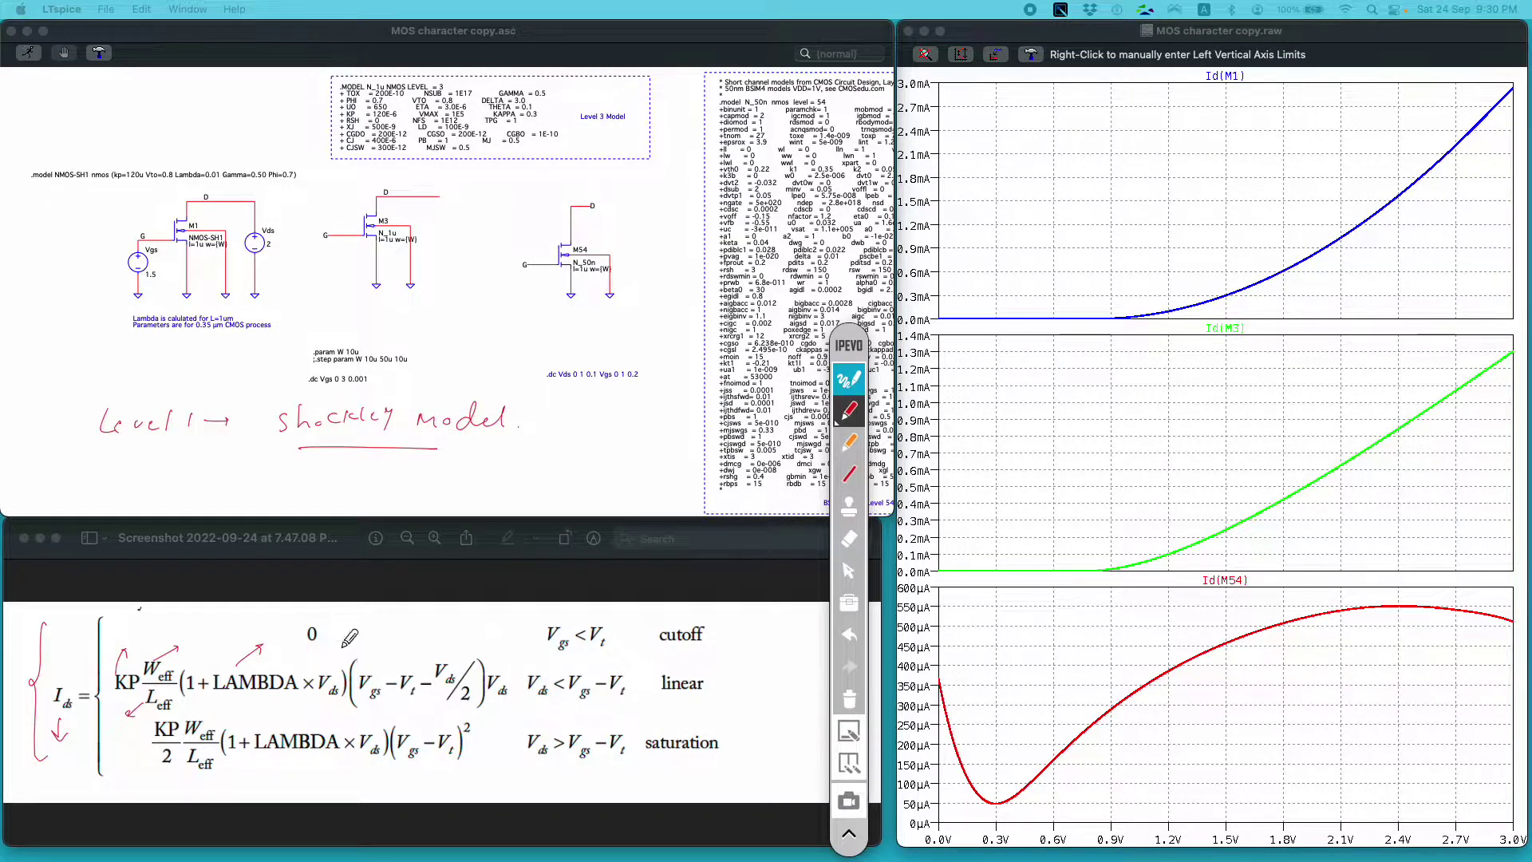
pyautogui.moveTo(408, 674); pyautogui.dragTo(418, 655)
pyautogui.moveTo(724, 640); pyautogui.dragTo(789, 653)
# Step: Handwrite Vt = Vt0 + Gamma(√(φ+Vsb) − √φ) below the Level 1 note
pyautogui.moveTo(131, 453)
pyautogui.mouseDown()
pyautogui.moveTo(148, 485)
pyautogui.moveTo(189, 482)
pyautogui.mouseUp()
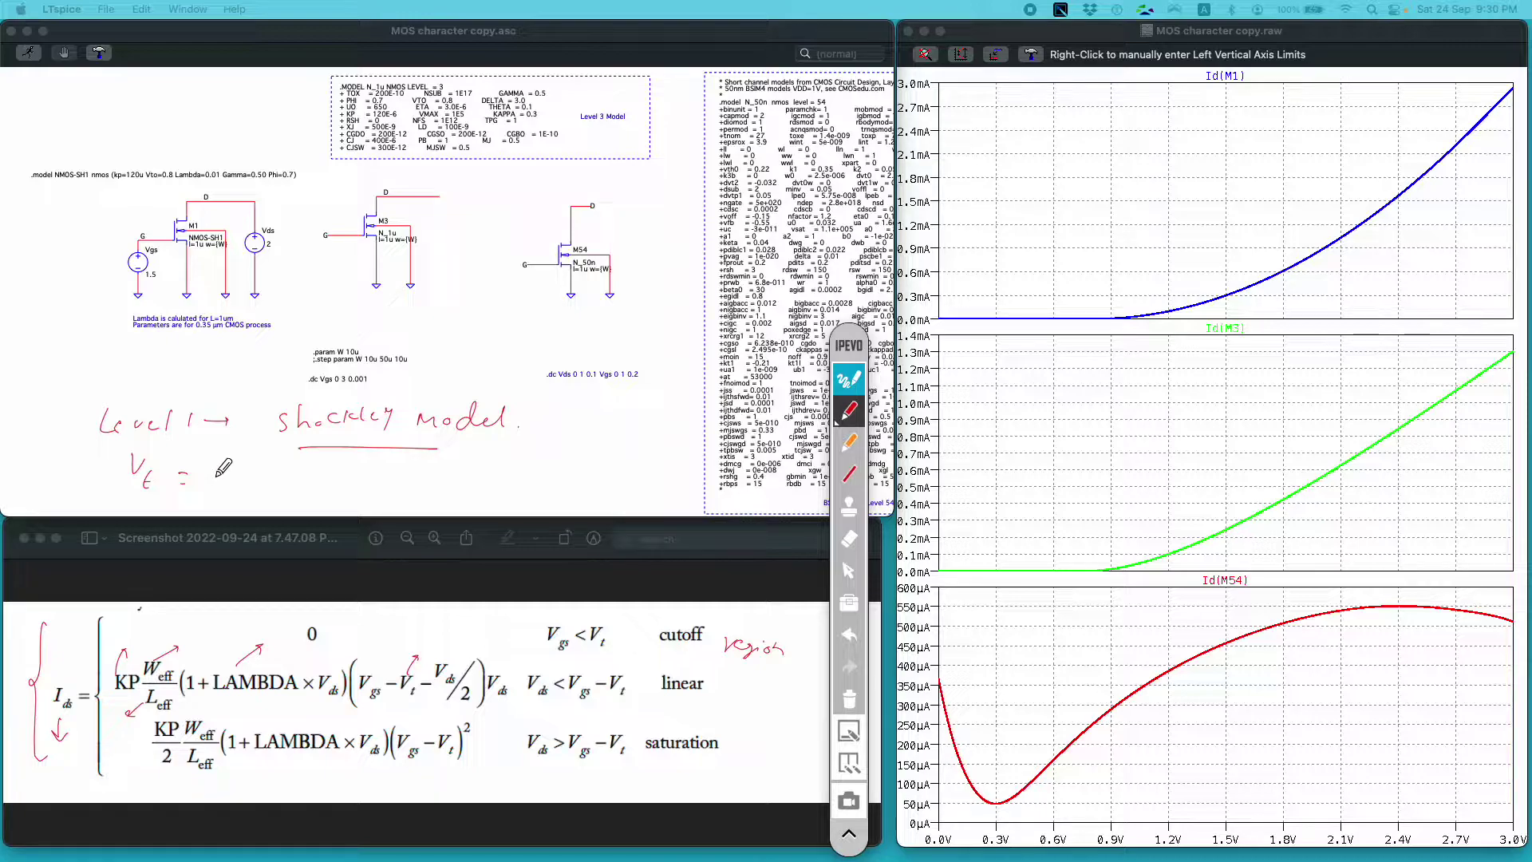
pyautogui.moveTo(209, 463)
pyautogui.mouseDown()
pyautogui.moveTo(227, 464)
pyautogui.moveTo(233, 492)
pyautogui.moveTo(343, 479)
pyautogui.mouseUp()
pyautogui.moveTo(360, 466)
pyautogui.mouseDown()
pyautogui.moveTo(356, 490)
pyautogui.moveTo(471, 454)
pyautogui.moveTo(383, 477)
pyautogui.moveTo(433, 466)
pyautogui.moveTo(448, 486)
pyautogui.mouseUp()
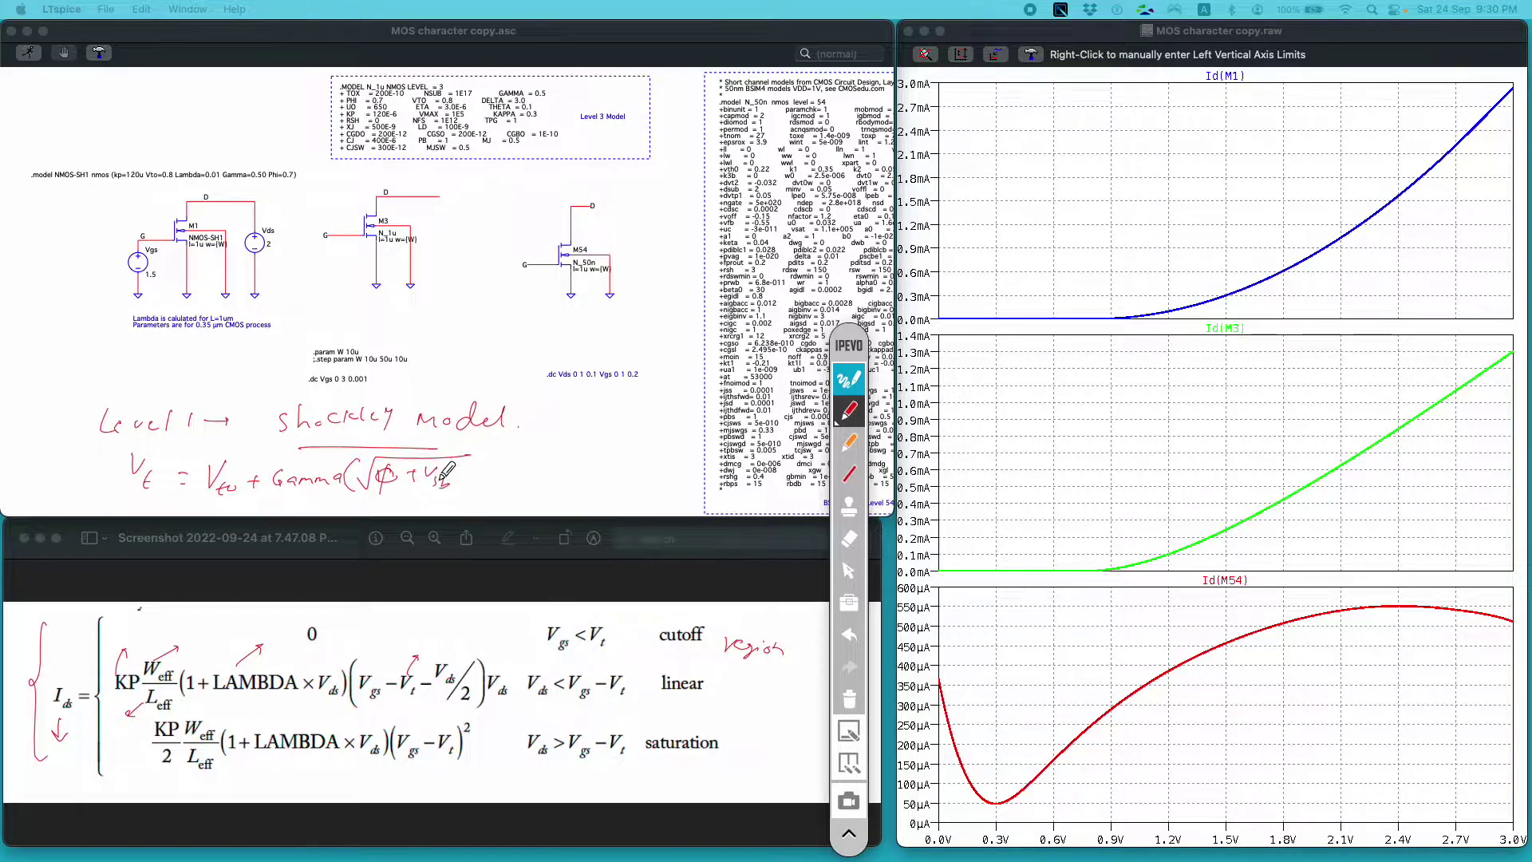
pyautogui.moveTo(479, 476)
pyautogui.mouseDown()
pyautogui.moveTo(554, 451)
pyautogui.moveTo(510, 470)
pyautogui.moveTo(529, 469)
pyautogui.mouseUp()
pyautogui.moveTo(558, 434)
pyautogui.mouseDown()
pyautogui.moveTo(573, 453)
pyautogui.moveTo(559, 483)
pyautogui.mouseUp()
pyautogui.moveTo(217, 481); pyautogui.dragTo(221, 490)
pyautogui.moveTo(228, 483); pyautogui.dragTo(234, 486)
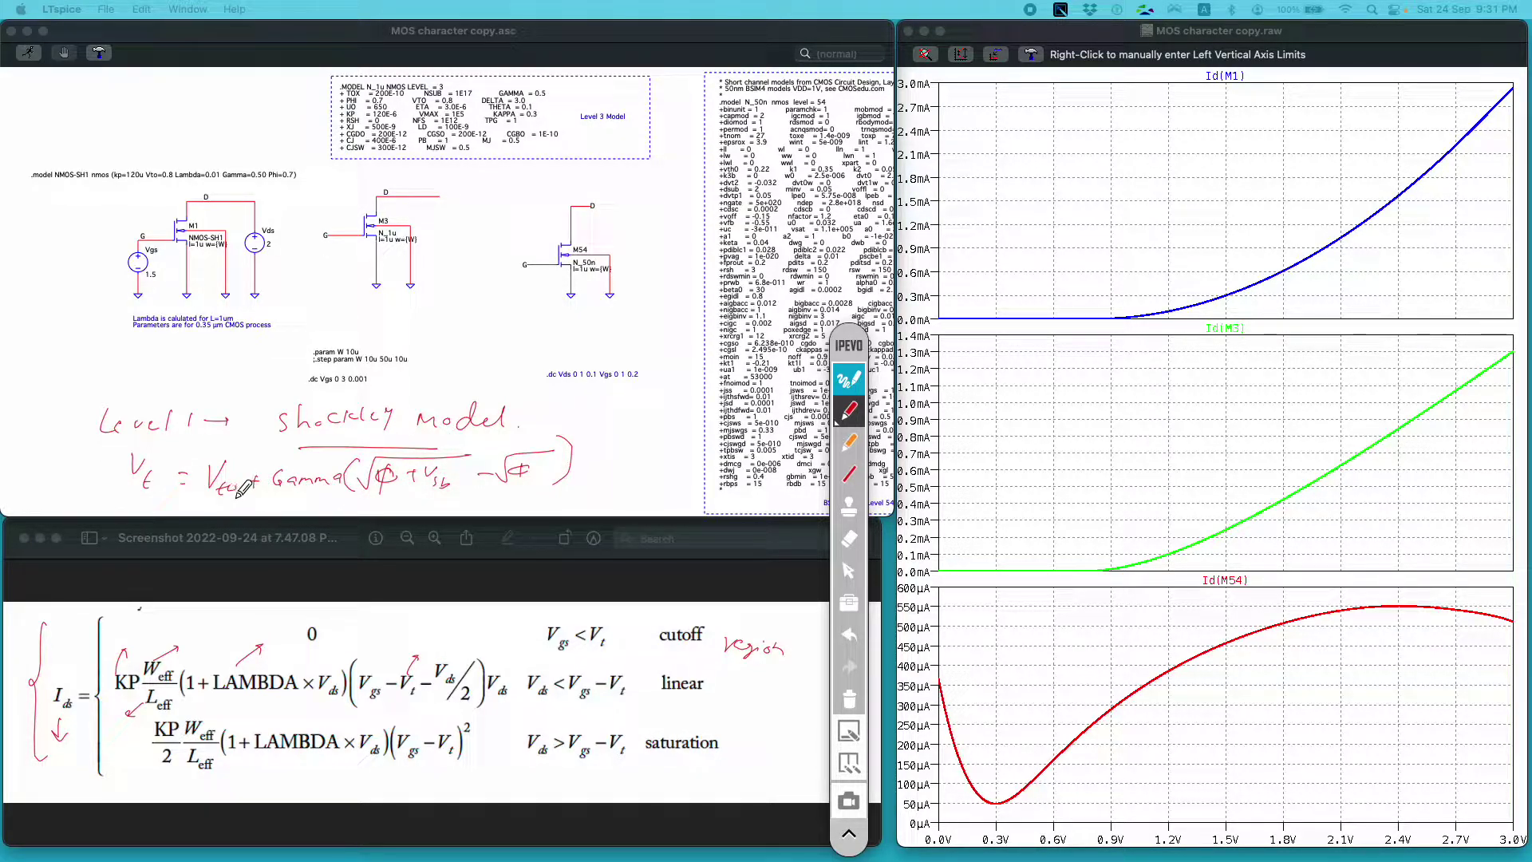
# Step: Note vsb ≠ 0 under the threshold equation, underline it, and link V_t to the I_ds equation
pyautogui.moveTo(497, 496)
pyautogui.mouseDown()
pyautogui.moveTo(514, 509)
pyautogui.moveTo(557, 498)
pyautogui.mouseUp()
pyautogui.moveTo(543, 506); pyautogui.dragTo(559, 505)
pyautogui.moveTo(587, 494)
pyautogui.mouseDown()
pyautogui.moveTo(576, 502)
pyautogui.moveTo(588, 495)
pyautogui.mouseUp()
pyautogui.moveTo(558, 492); pyautogui.dragTo(549, 513)
pyautogui.moveTo(177, 477); pyautogui.dragTo(190, 476)
pyautogui.moveTo(178, 483)
pyautogui.mouseDown()
pyautogui.moveTo(149, 501)
pyautogui.moveTo(424, 500)
pyautogui.mouseUp()
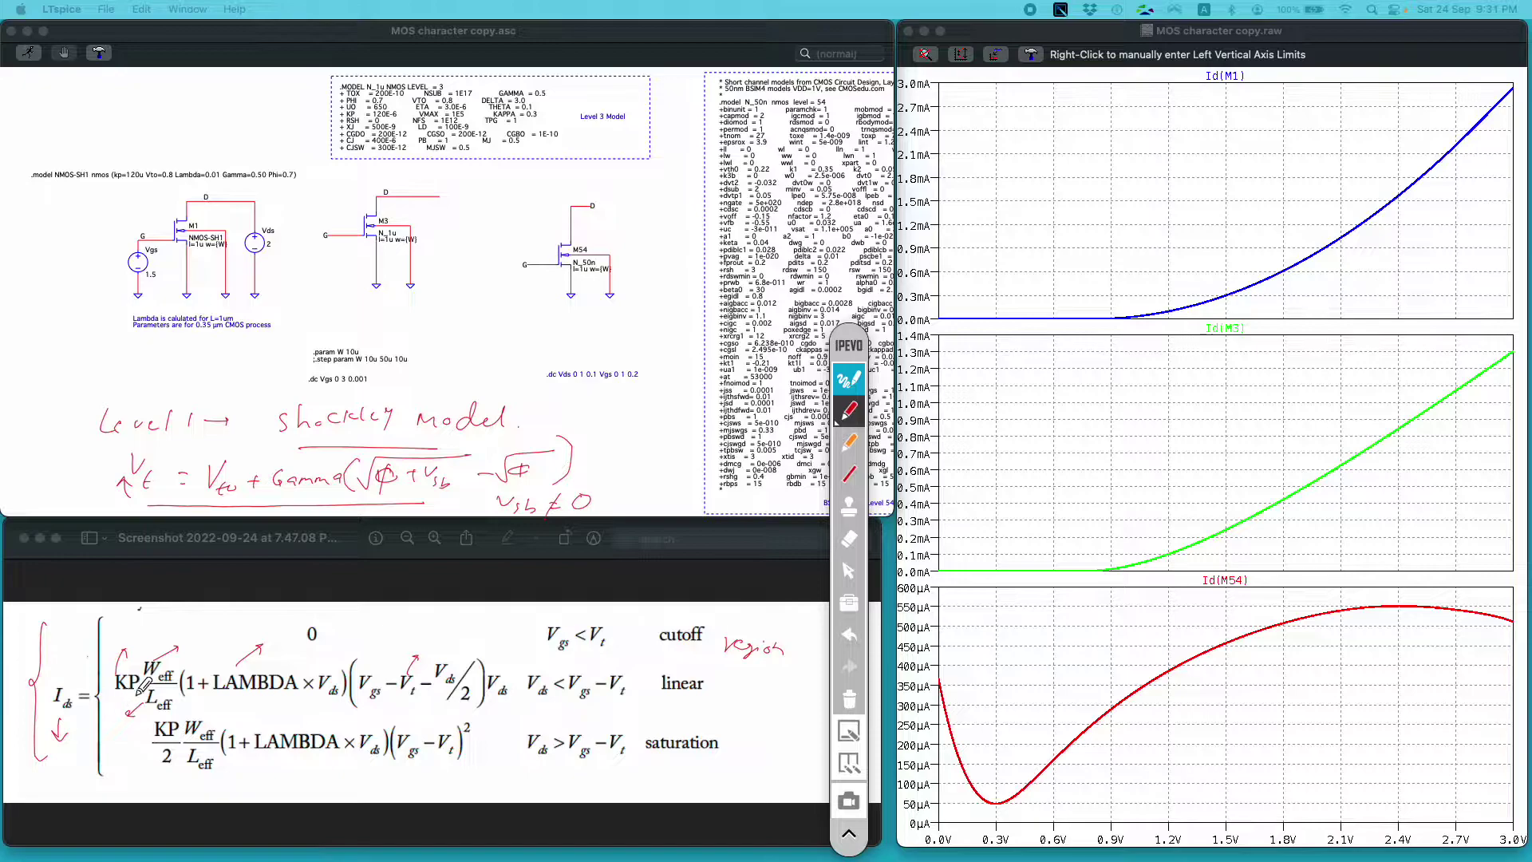
pyautogui.moveTo(111, 707); pyautogui.dragTo(117, 775)
pyautogui.moveTo(80, 489); pyautogui.dragTo(108, 484)
# Step: Write kp, lam and phi in the left margin, then clear all the ink
pyautogui.moveTo(17, 312); pyautogui.dragTo(40, 342)
pyautogui.moveTo(27, 356)
pyautogui.mouseDown()
pyautogui.moveTo(27, 377)
pyautogui.moveTo(107, 370)
pyautogui.mouseUp()
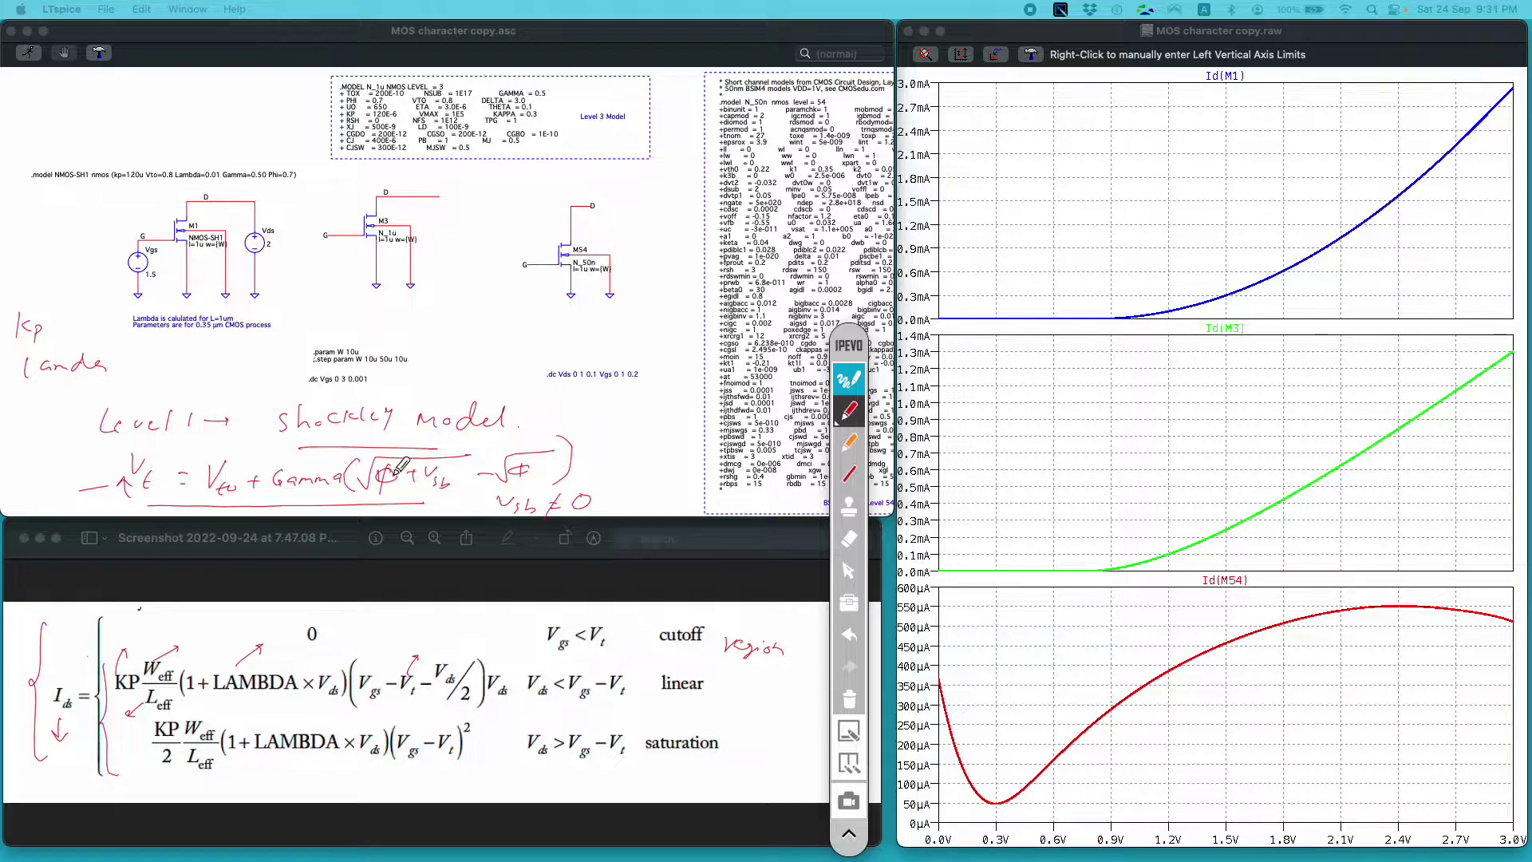
pyautogui.moveTo(154, 351); pyautogui.dragTo(185, 365)
pyautogui.click(188, 349)
pyautogui.click(849, 386)
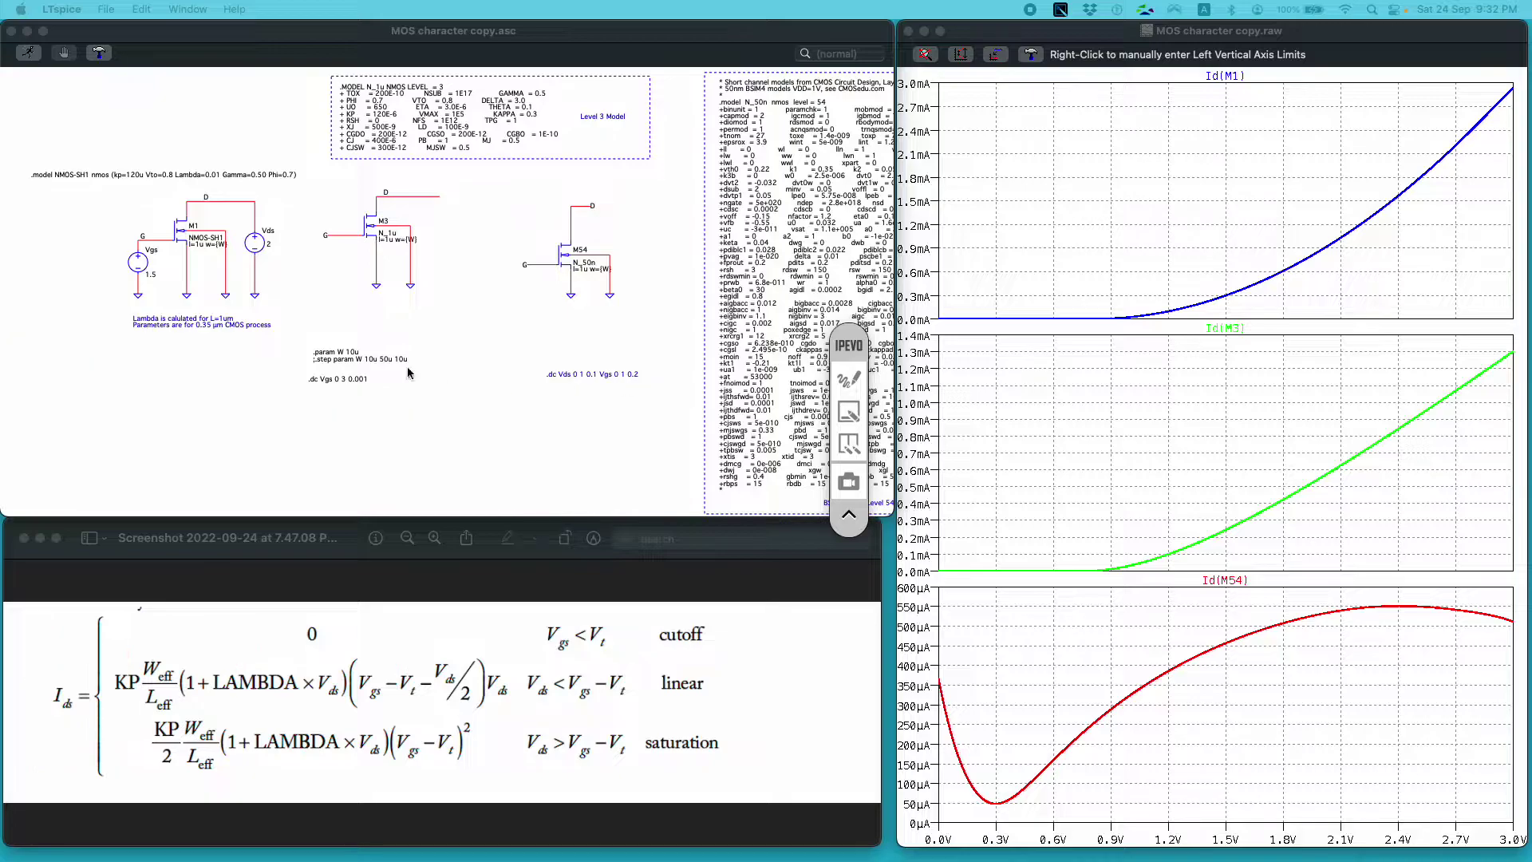
# Step: Zoom into the schematic to enlarge the circuits and model text
pyautogui.click(130, 234)
pyautogui.scroll(5, 128, 236)
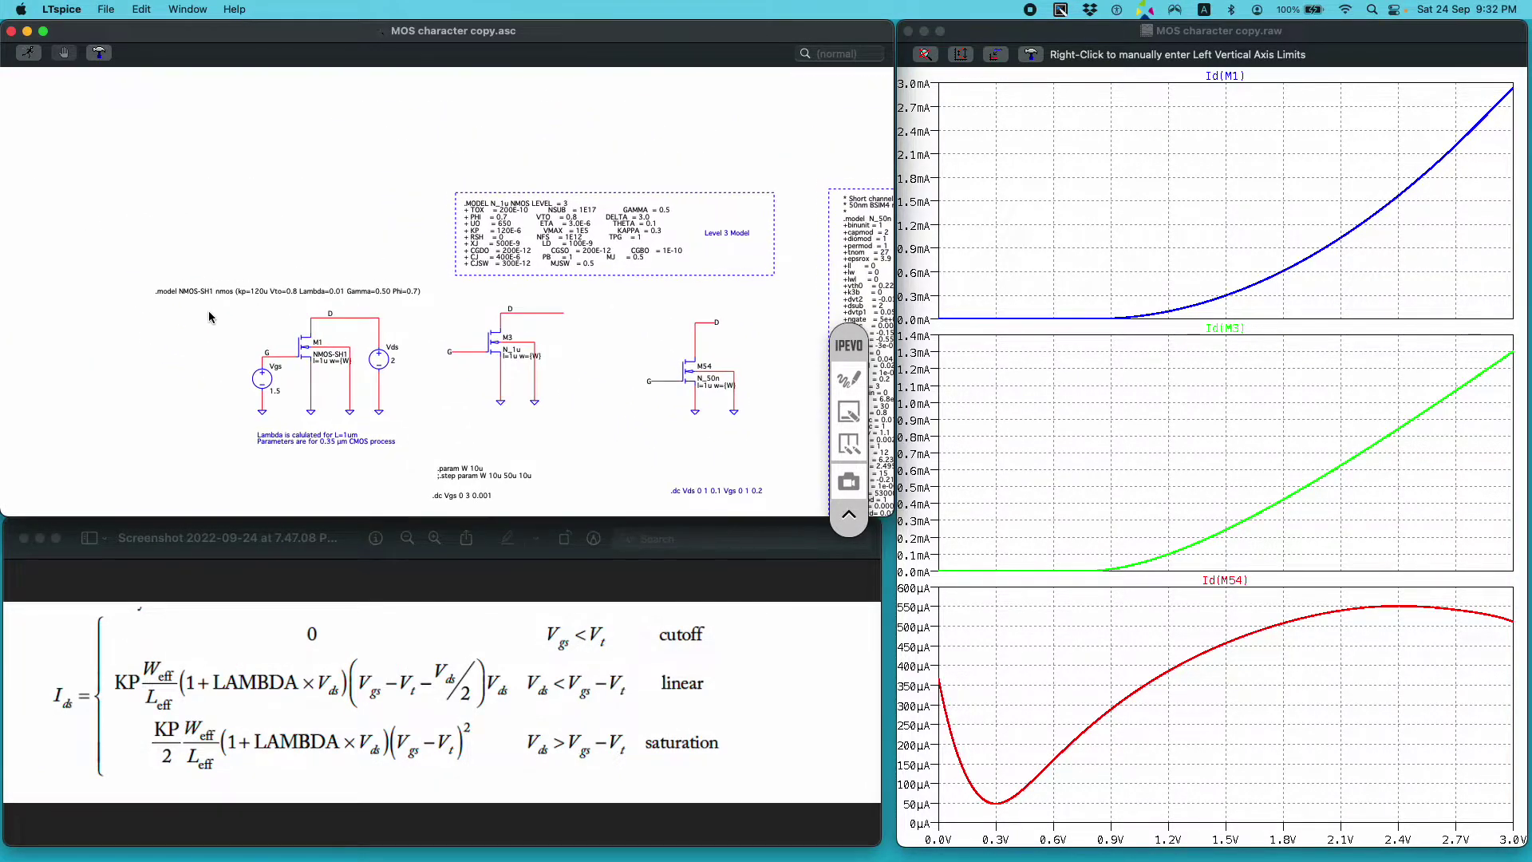
pyautogui.scroll(3, 209, 313)
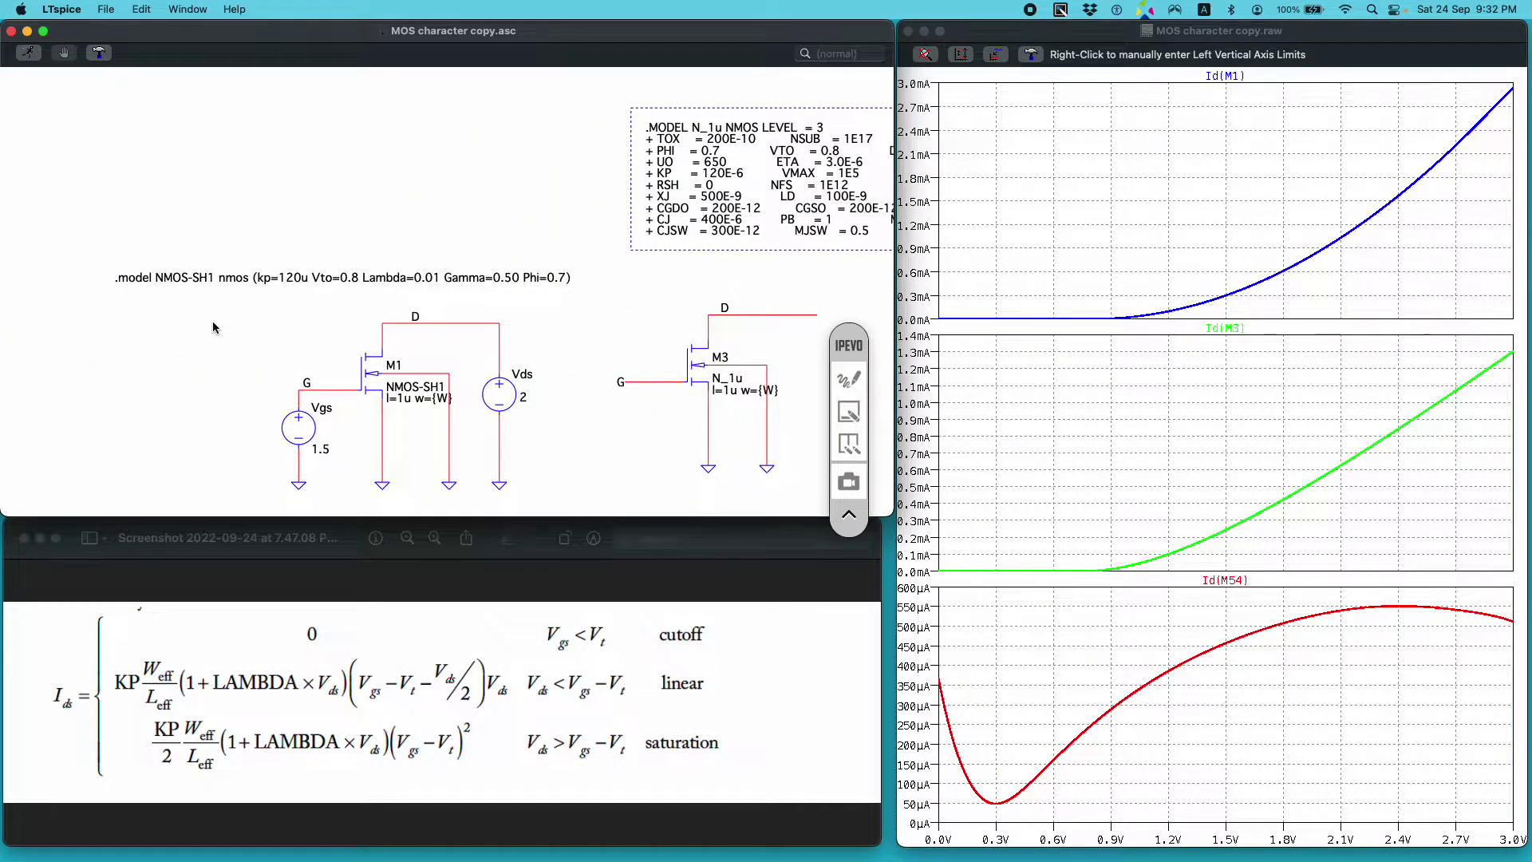
pyautogui.click(855, 384)
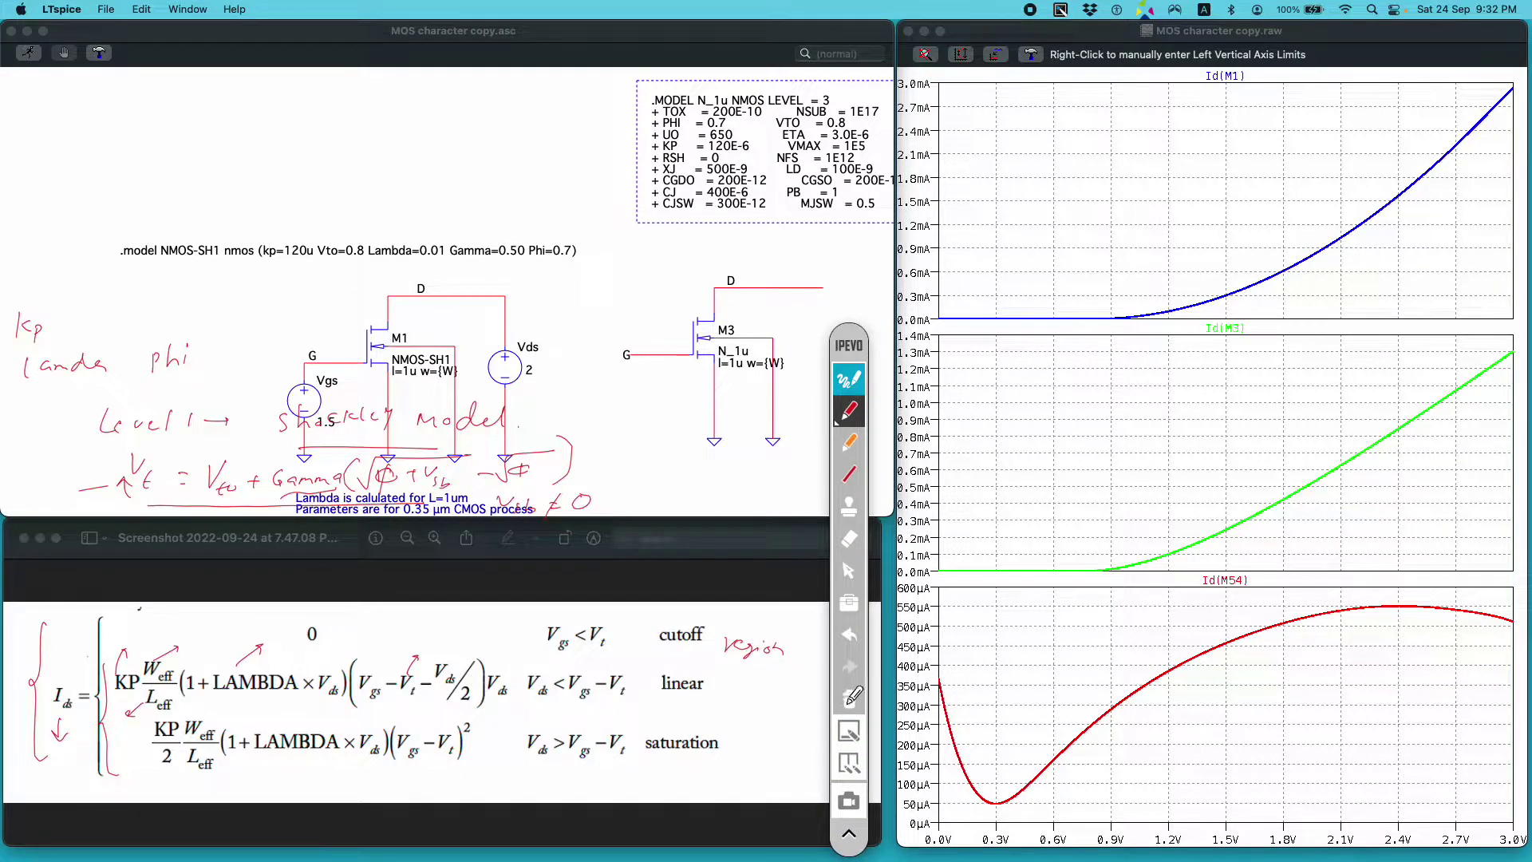
pyautogui.click(849, 379)
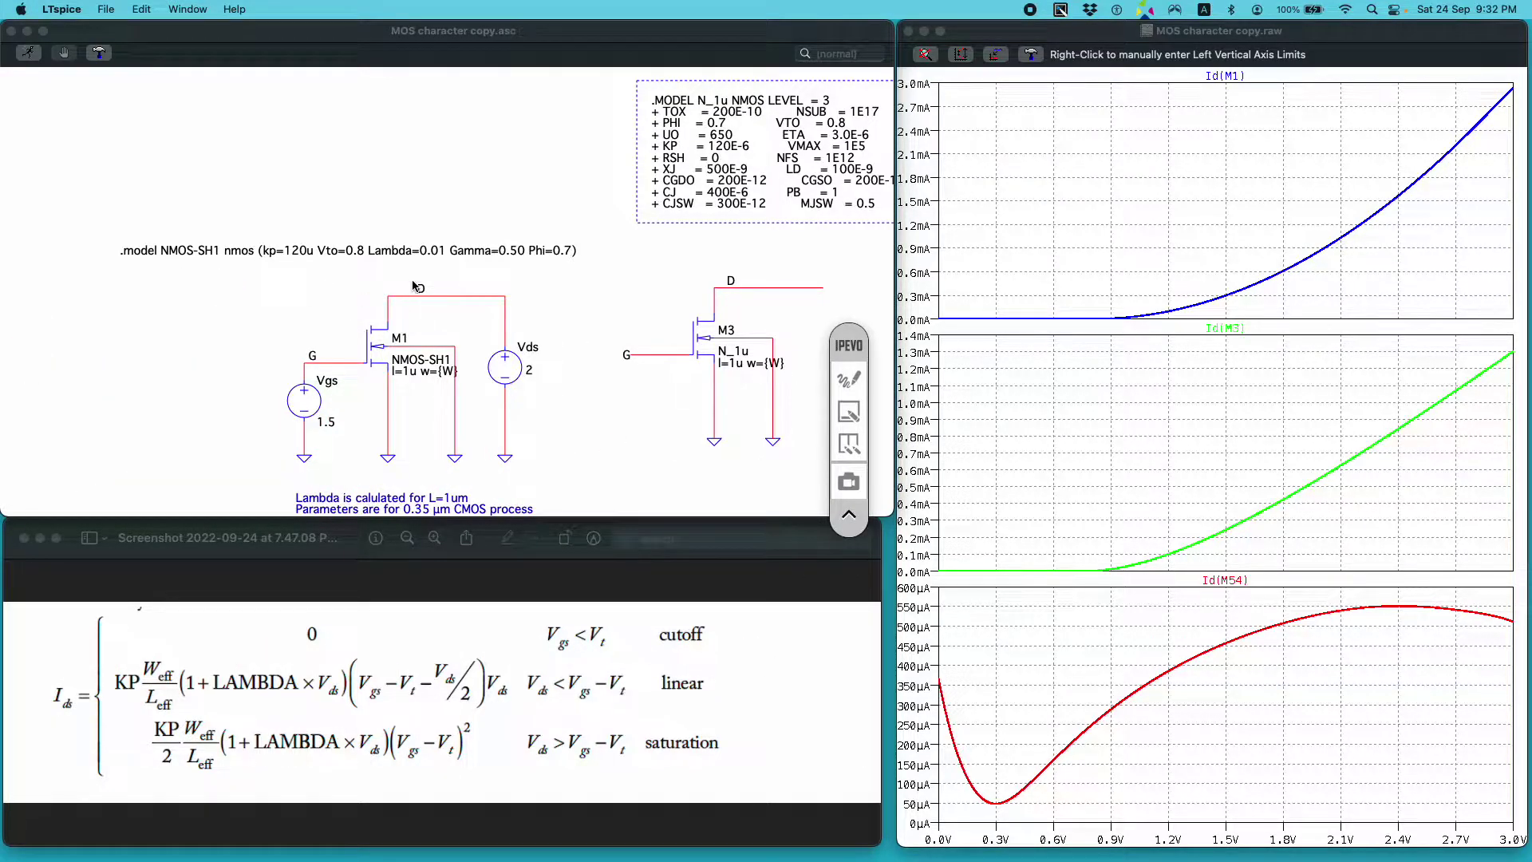
# Step: Underline the .model NMOS-SH1 line, arrow kp=120u, clear the ink, and open M1's properties
pyautogui.click(845, 375)
pyautogui.moveTo(117, 269); pyautogui.dragTo(542, 265)
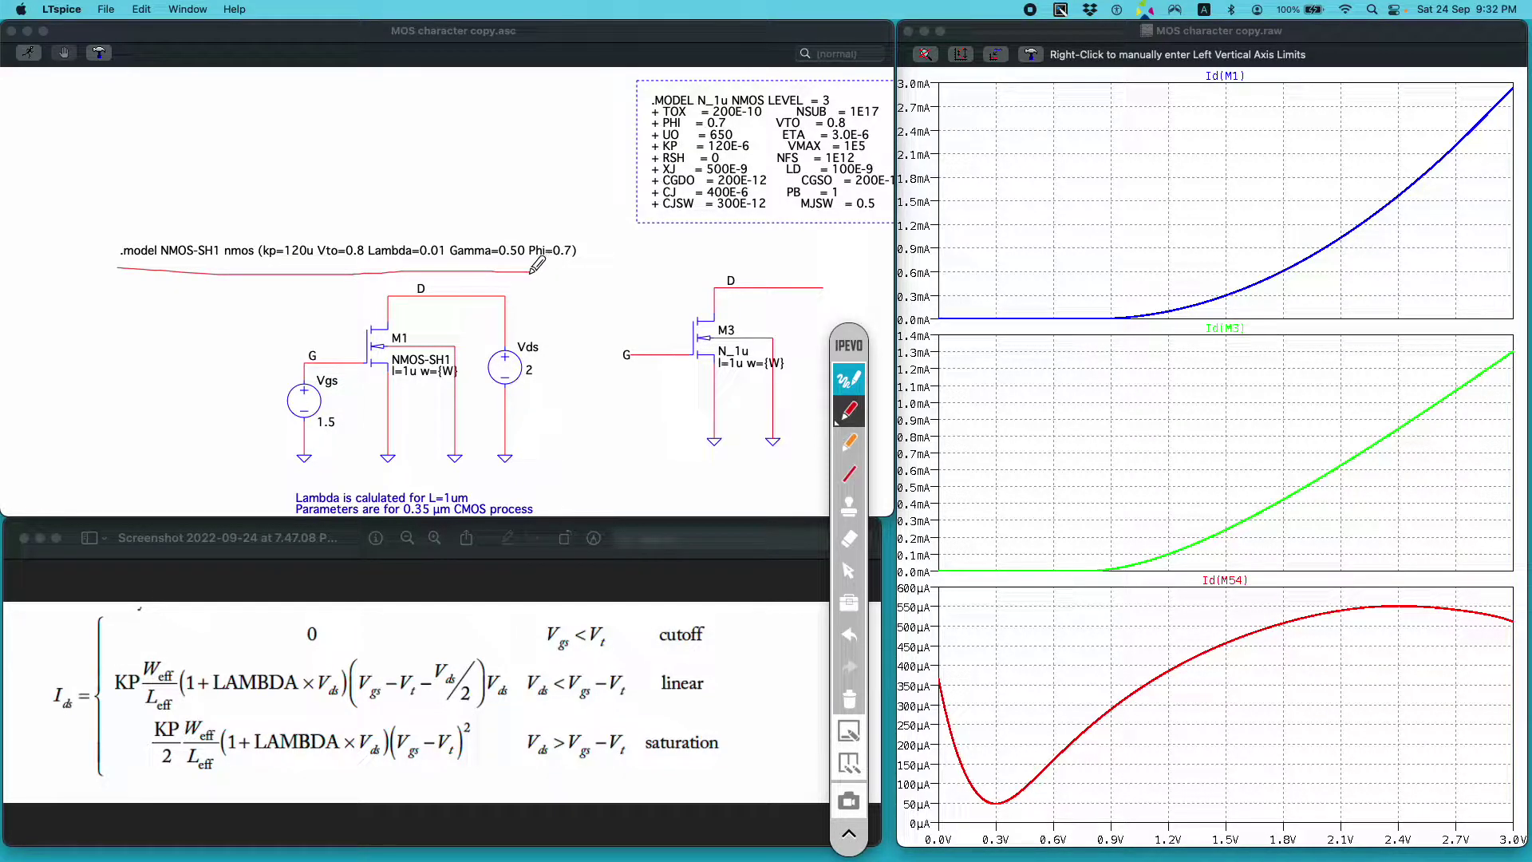
pyautogui.moveTo(283, 244); pyautogui.dragTo(312, 224)
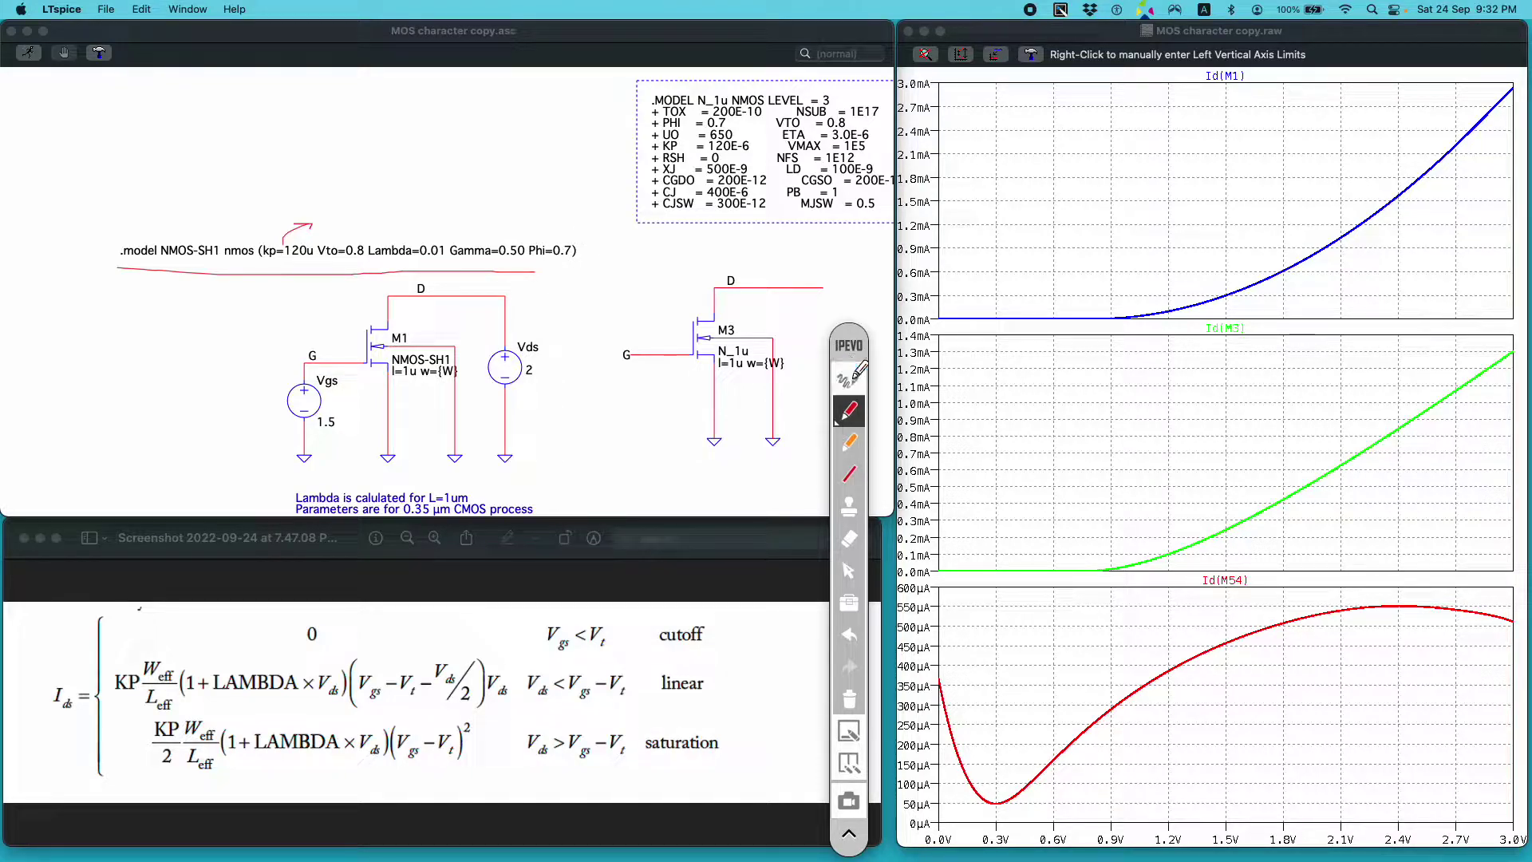
pyautogui.click(849, 378)
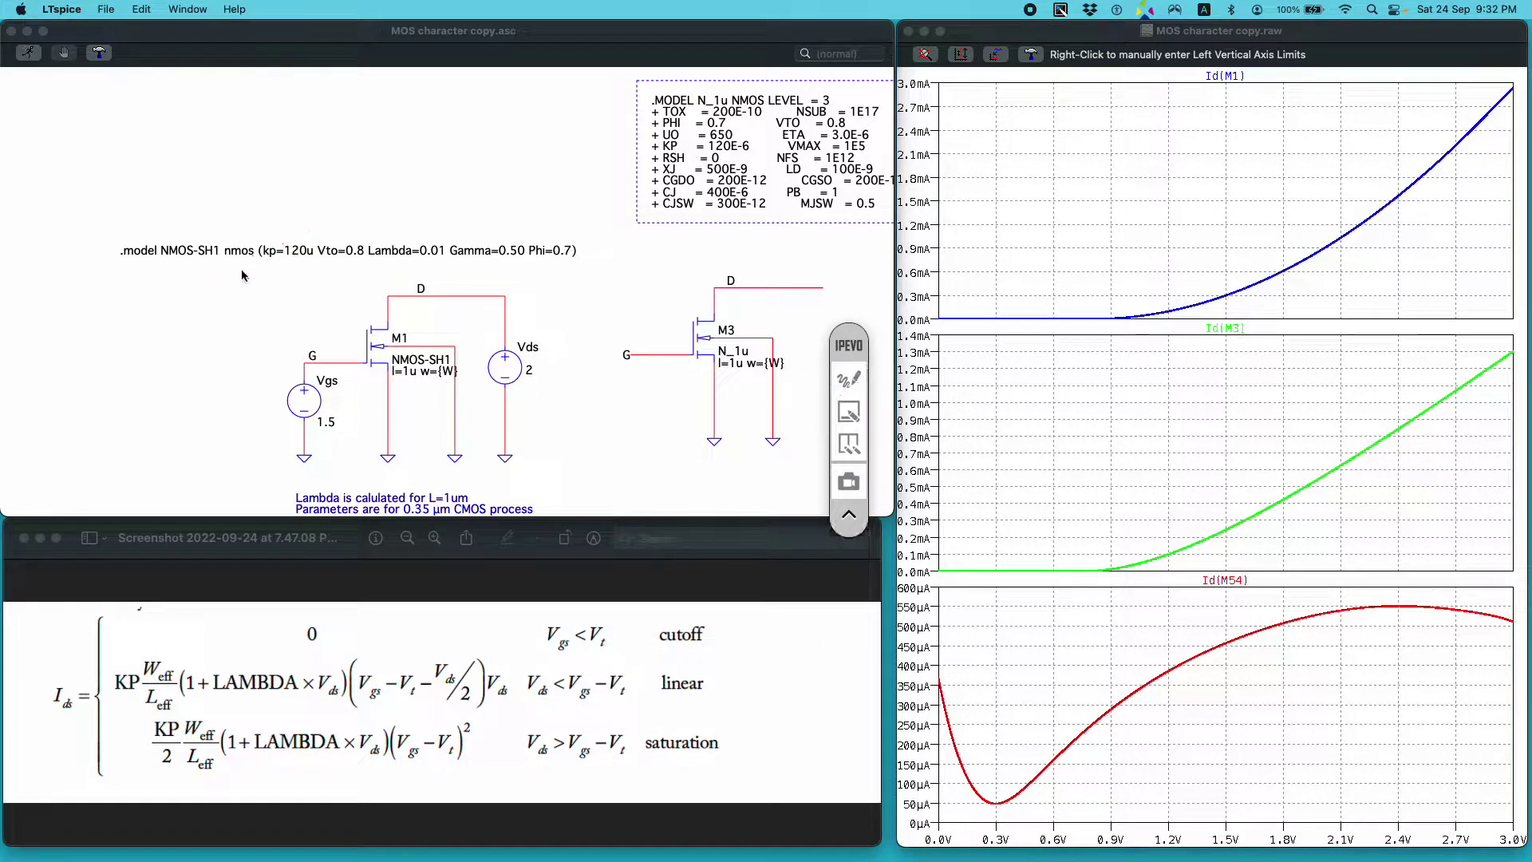
pyautogui.rightClick(375, 356)
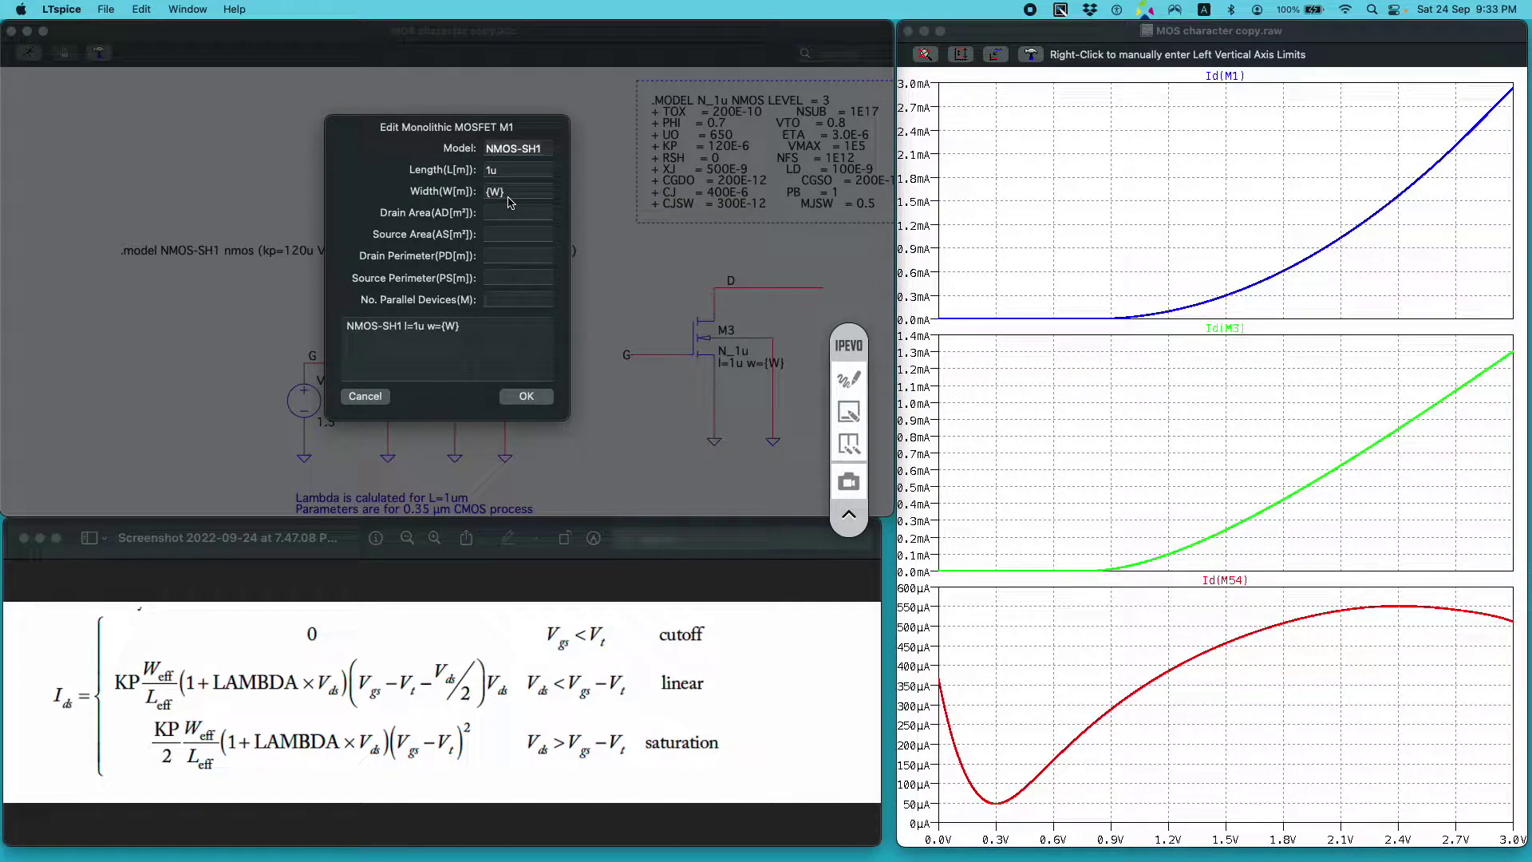
# Step: Cancel M1's dialog, reopen Edit Monolithic MOSFET for M1, and cancel again without changes
pyautogui.click(372, 398)
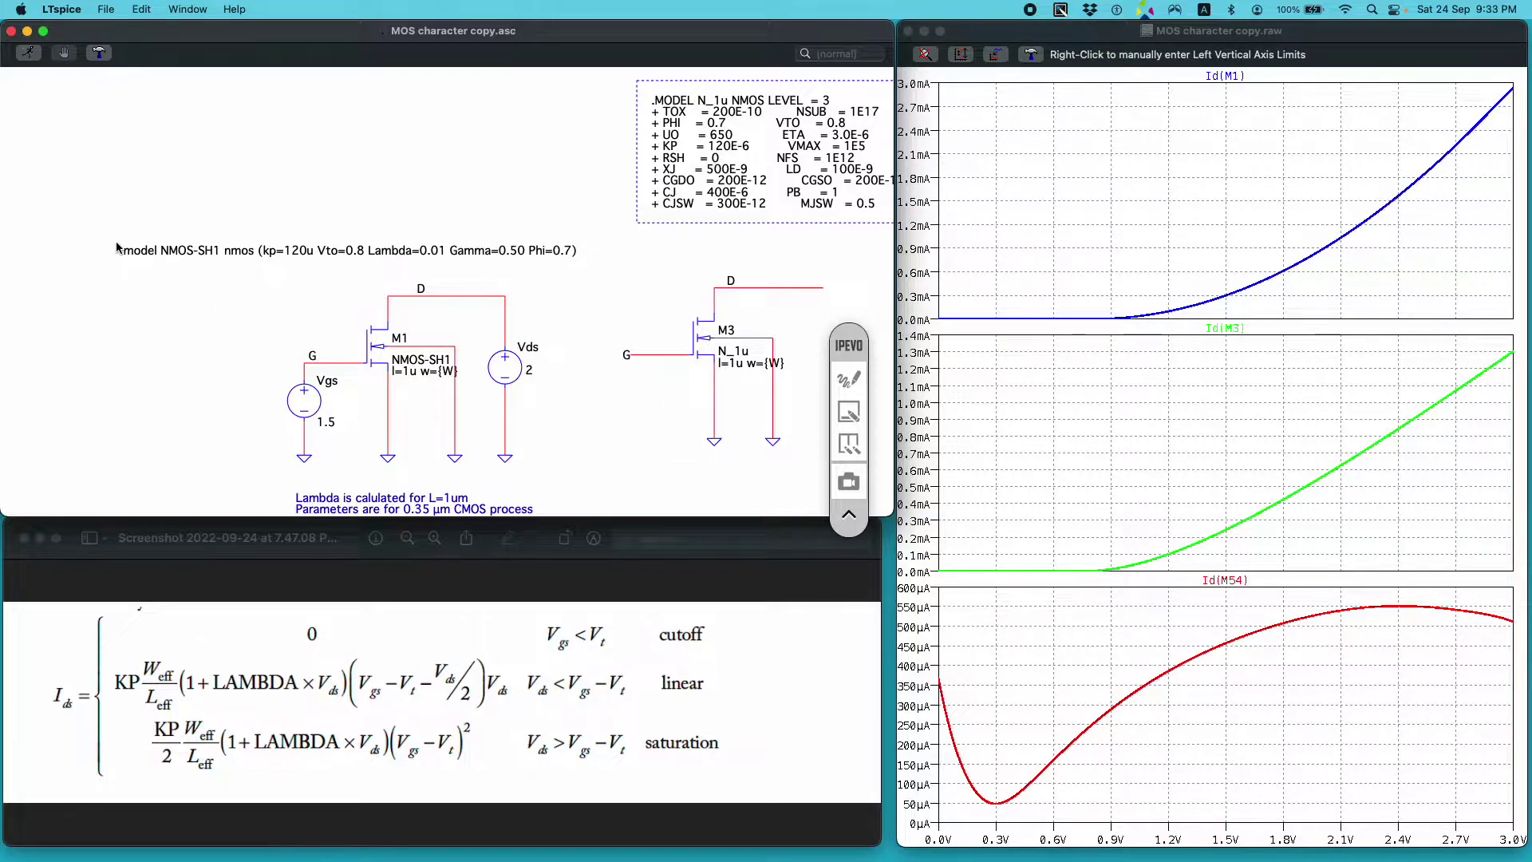
pyautogui.rightClick(379, 339)
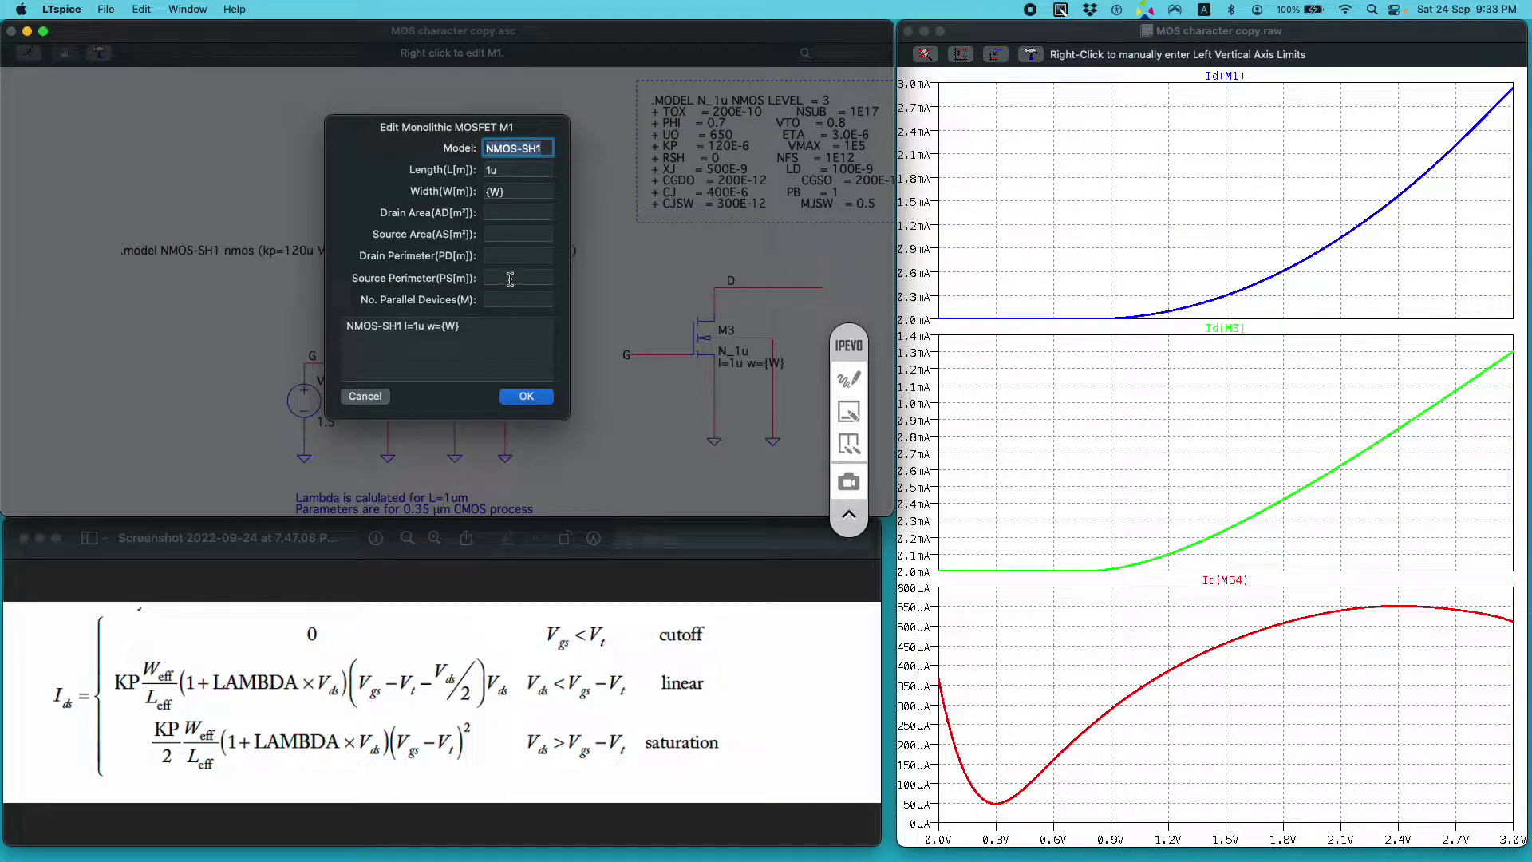
pyautogui.click(367, 397)
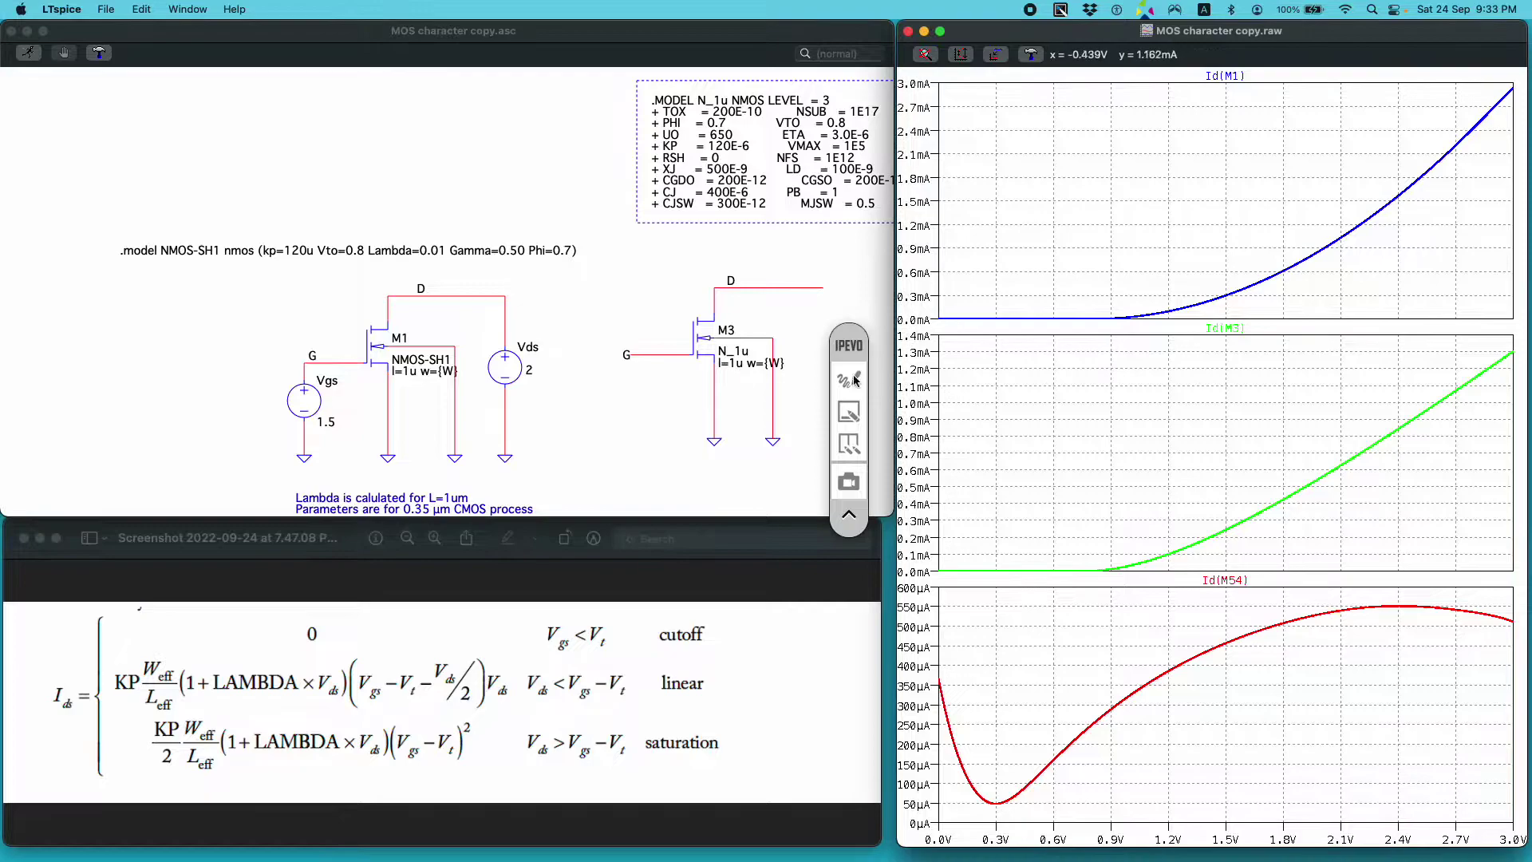
# Step: Label the Id(M1) plot's Id and Vgs axes in pen, clear them, and scroll to the directives
pyautogui.hotkey('ctrl', 'shift', 'a')
pyautogui.moveTo(1245, 314); pyautogui.dragTo(1345, 310)
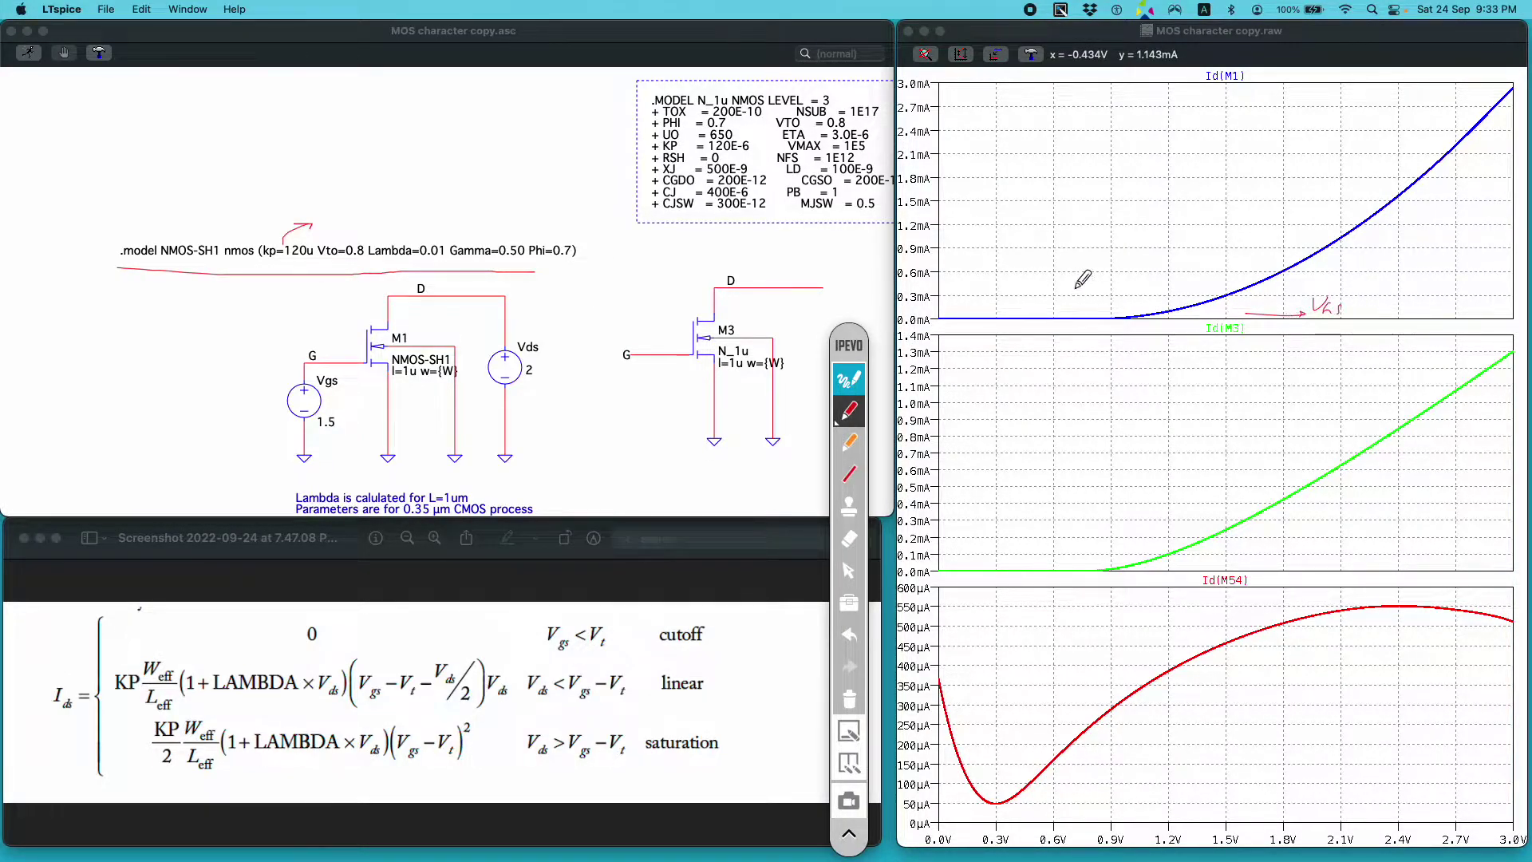
pyautogui.moveTo(951, 268); pyautogui.dragTo(956, 216)
pyautogui.moveTo(949, 224); pyautogui.dragTo(976, 226)
pyautogui.moveTo(971, 226); pyautogui.dragTo(980, 225)
pyautogui.moveTo(994, 211); pyautogui.dragTo(989, 231)
pyautogui.click(849, 378)
pyautogui.scroll(-5, 600, 412)
pyautogui.hscroll(4, 601, 412)
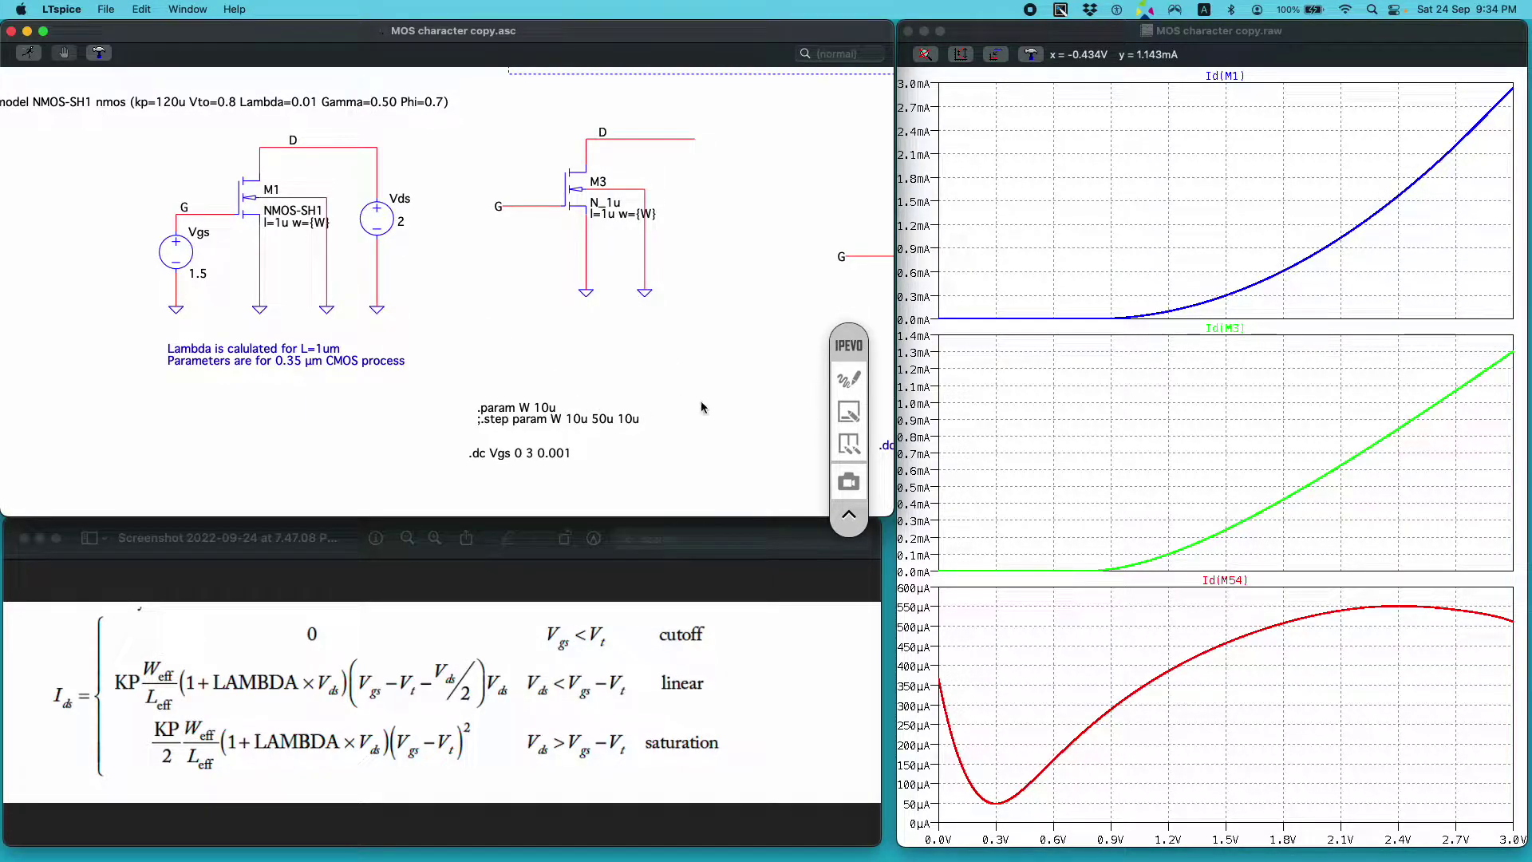
# Step: Comment out .param W 10u and uncomment the .step param W line
pyautogui.rightClick(557, 414)
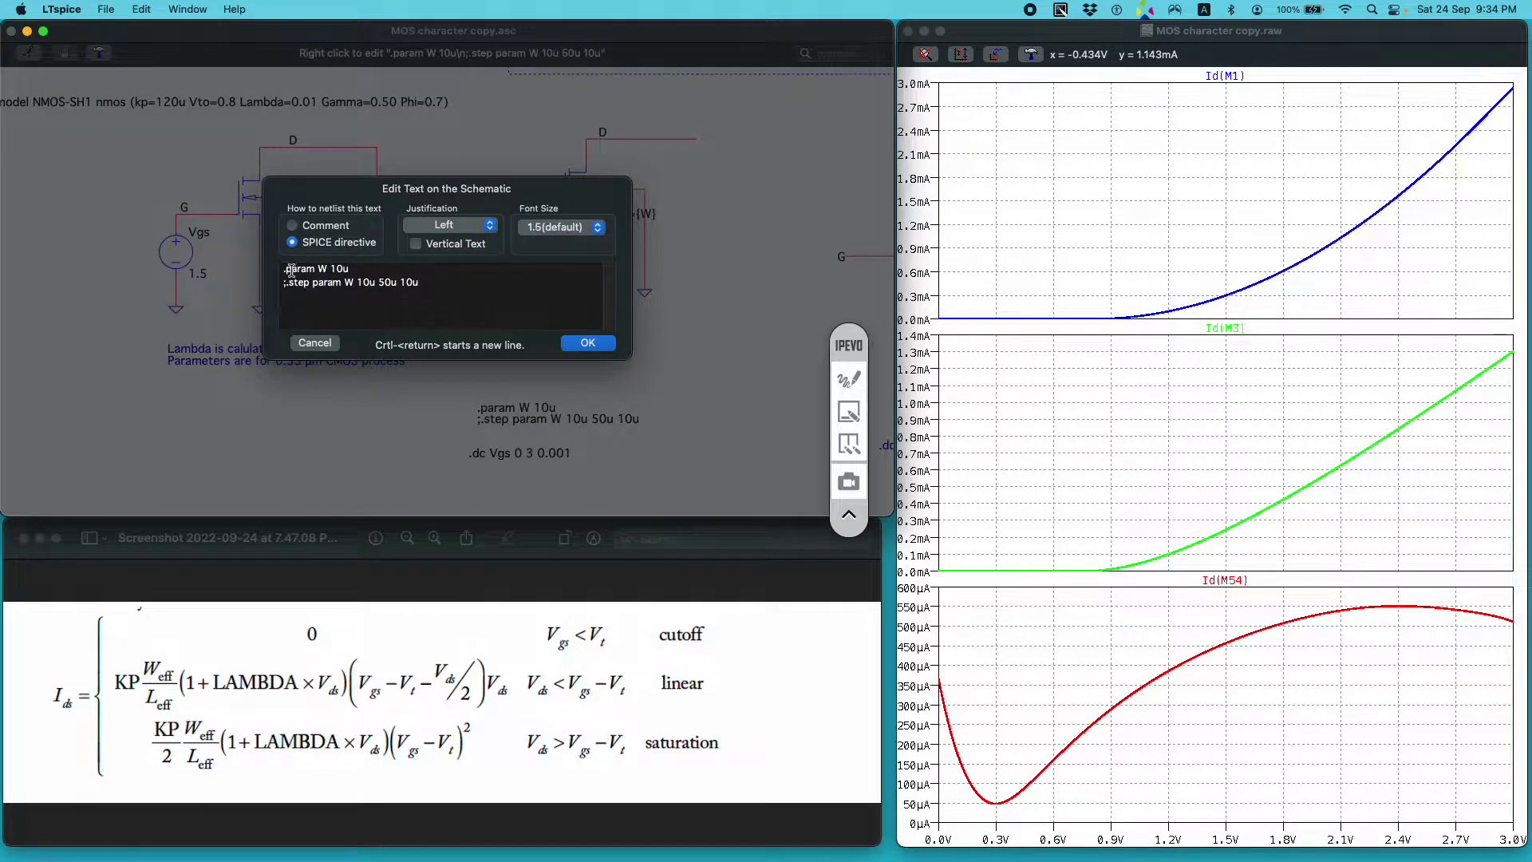
pyautogui.write(';')
pyautogui.click(287, 282)
pyautogui.press('BackSpace')
pyautogui.press('BackSpace')
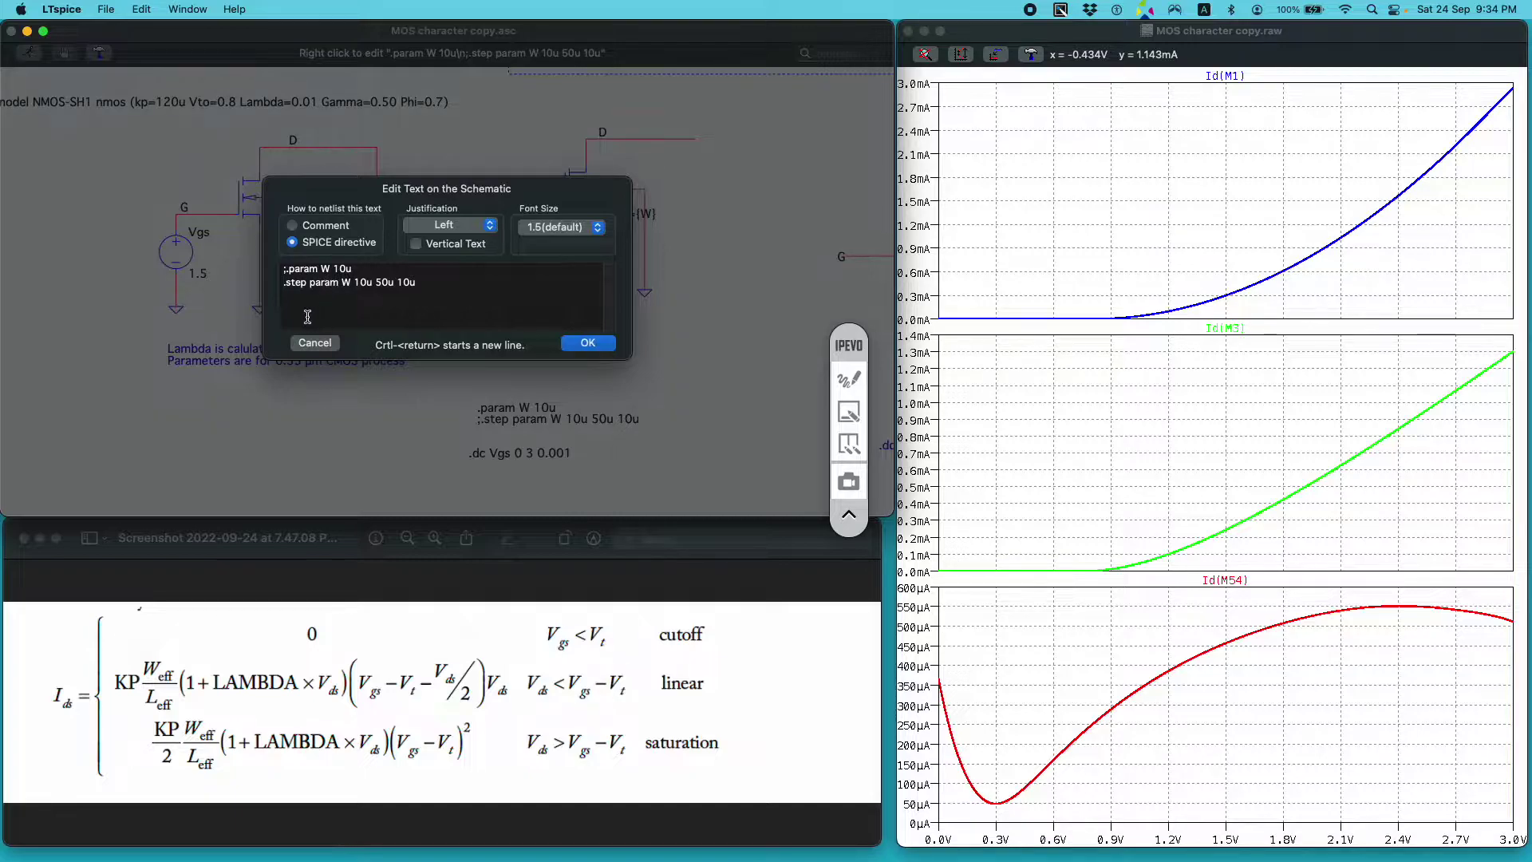
# Step: Underline the .step param W 10u 50u 10u line, apply the edit, and run the simulation
pyautogui.click(857, 384)
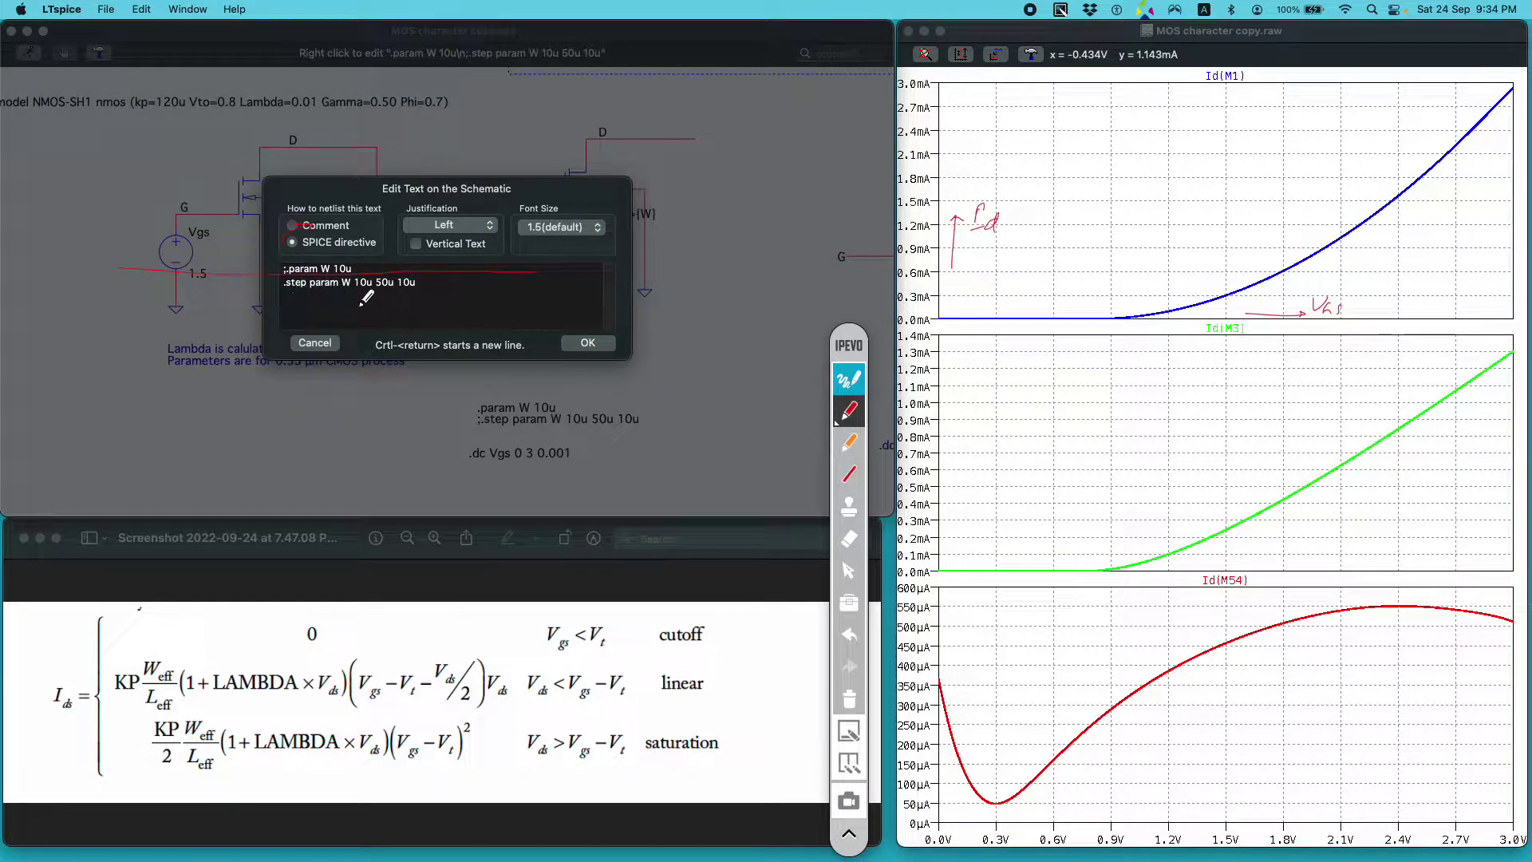
pyautogui.moveTo(327, 297)
pyautogui.mouseDown()
pyautogui.moveTo(406, 302)
pyautogui.moveTo(386, 291)
pyautogui.moveTo(402, 284)
pyautogui.moveTo(446, 321)
pyautogui.moveTo(431, 285)
pyautogui.mouseUp()
pyautogui.click(848, 379)
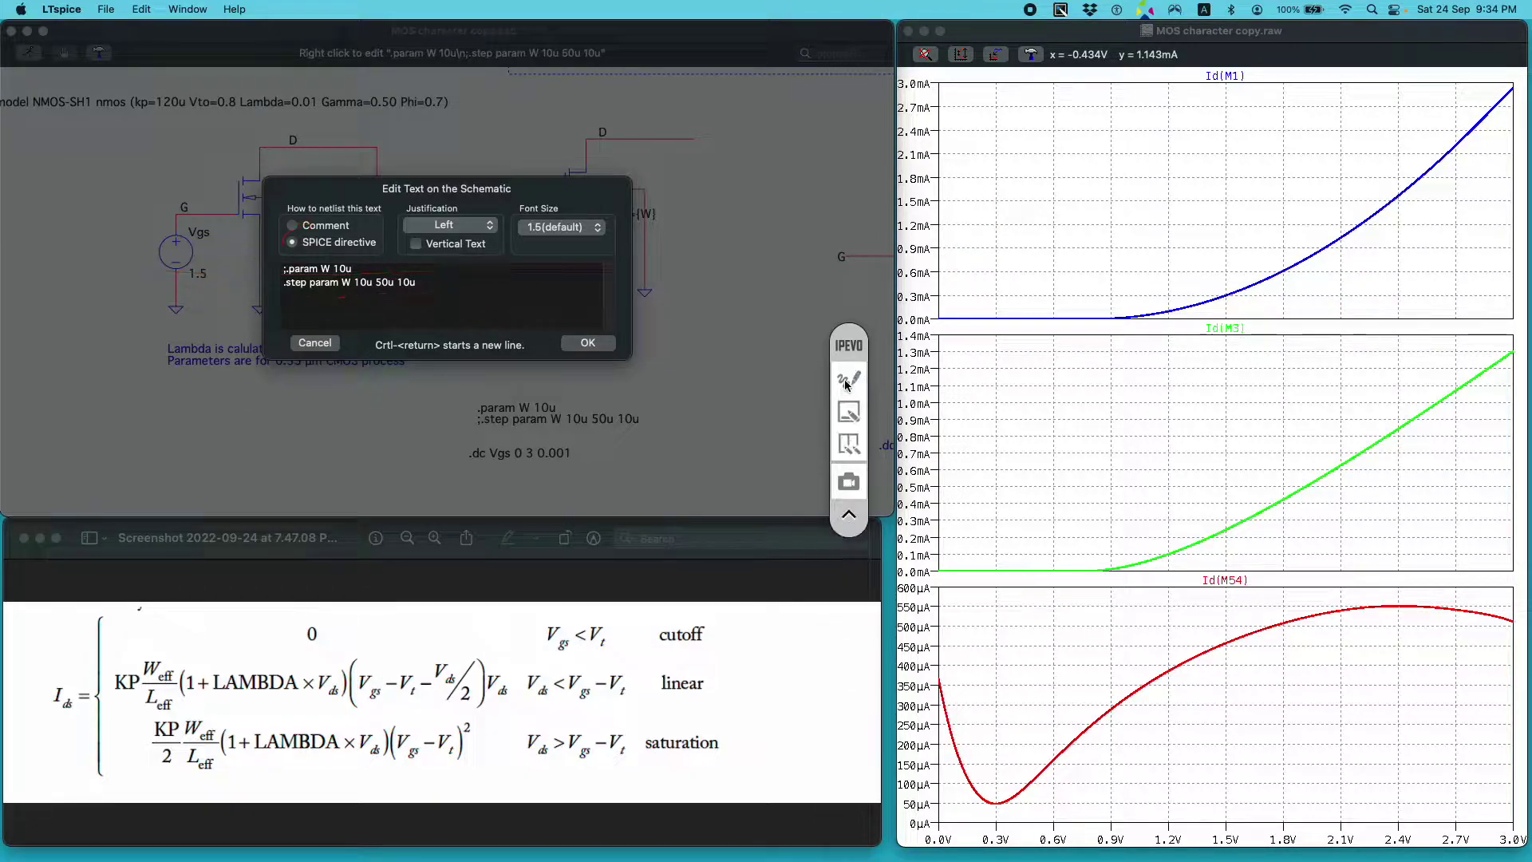
pyautogui.click(588, 343)
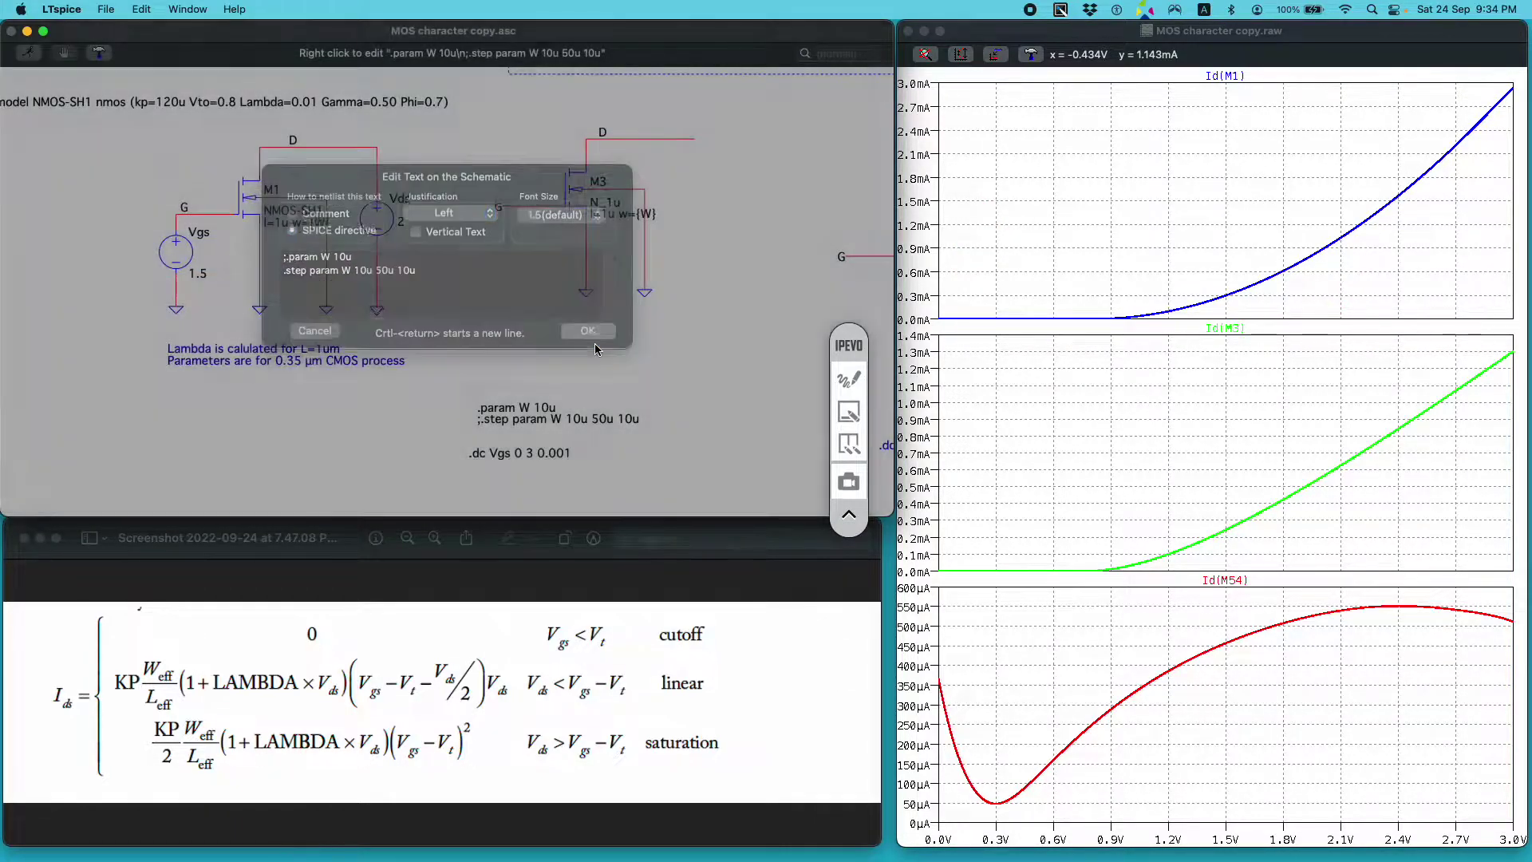
pyautogui.click(36, 60)
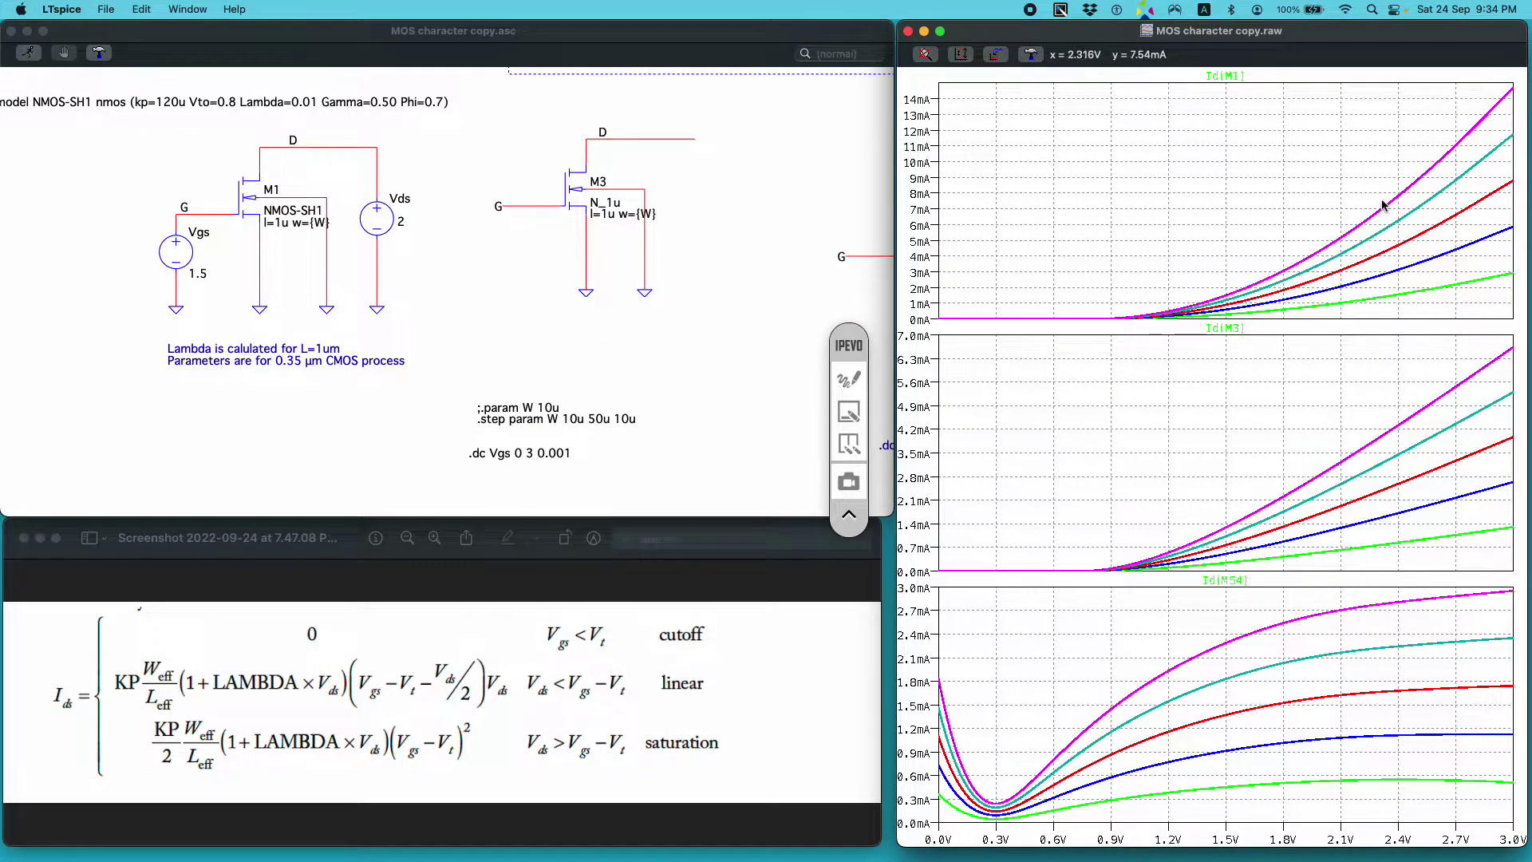
pyautogui.click(848, 379)
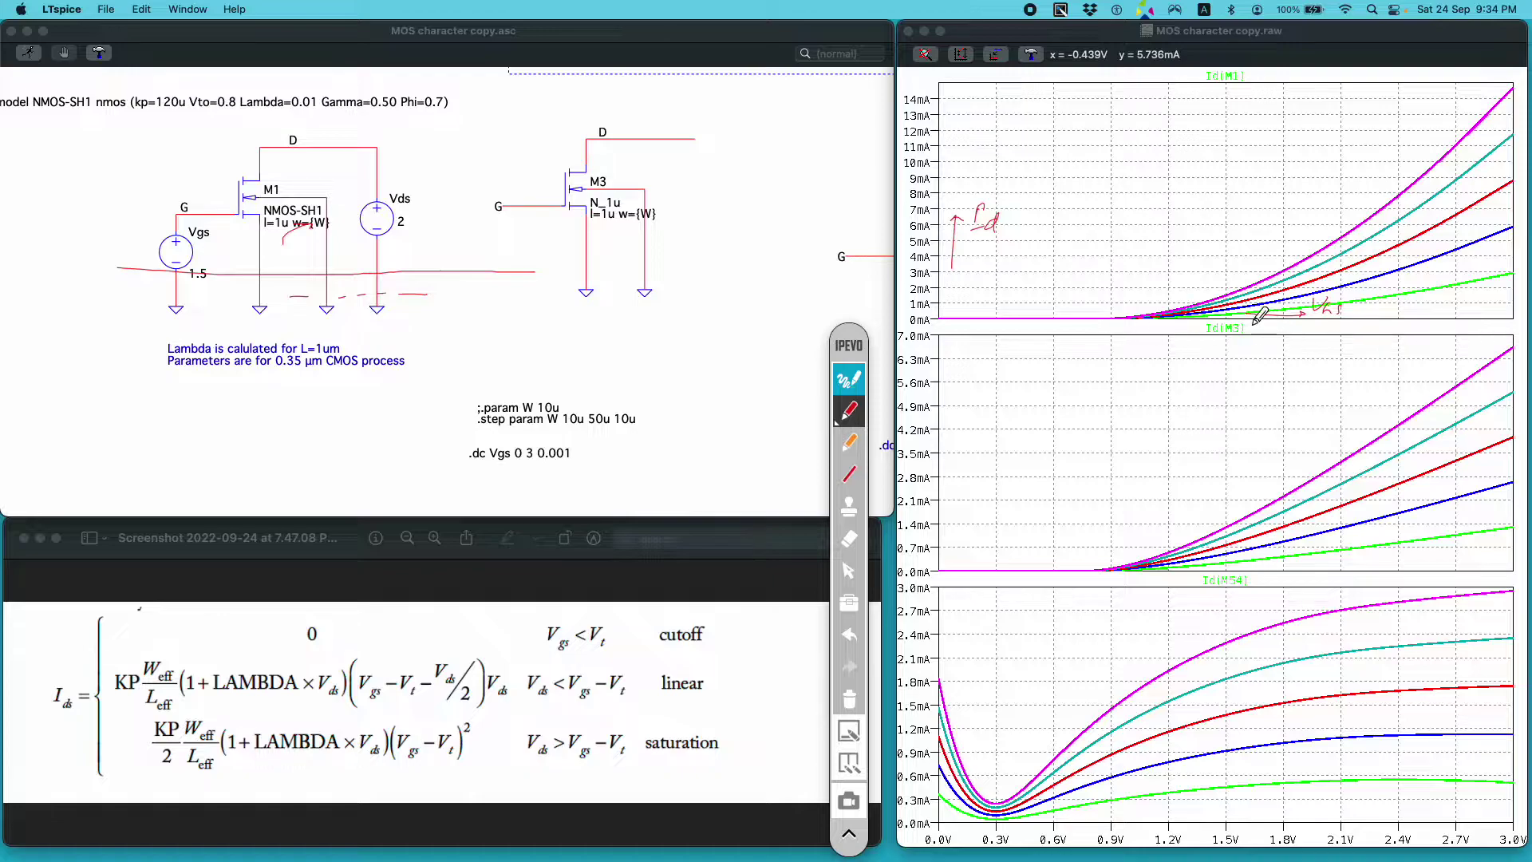
pyautogui.moveTo(1391, 311); pyautogui.dragTo(1380, 199)
pyautogui.moveTo(1279, 178); pyautogui.dragTo(1305, 175)
pyautogui.moveTo(1430, 291); pyautogui.dragTo(1476, 306)
pyautogui.moveTo(1446, 249); pyautogui.dragTo(1489, 260)
pyautogui.moveTo(1459, 211)
pyautogui.mouseDown()
pyautogui.moveTo(1508, 220)
pyautogui.moveTo(1499, 180)
pyautogui.moveTo(1422, 134)
pyautogui.moveTo(1377, 130)
pyautogui.moveTo(1432, 116)
pyautogui.mouseUp()
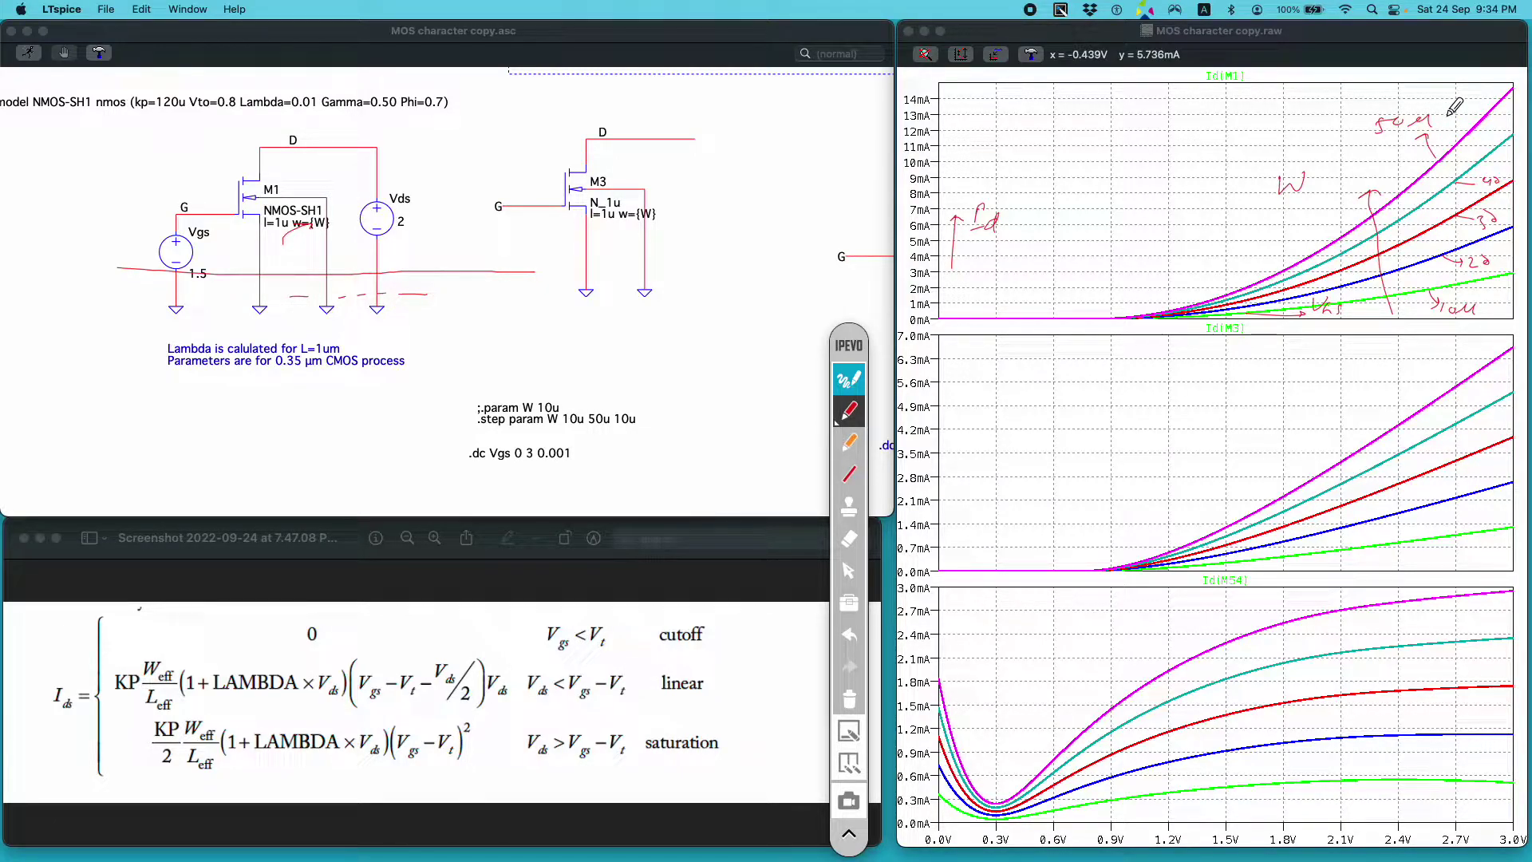
pyautogui.click(850, 699)
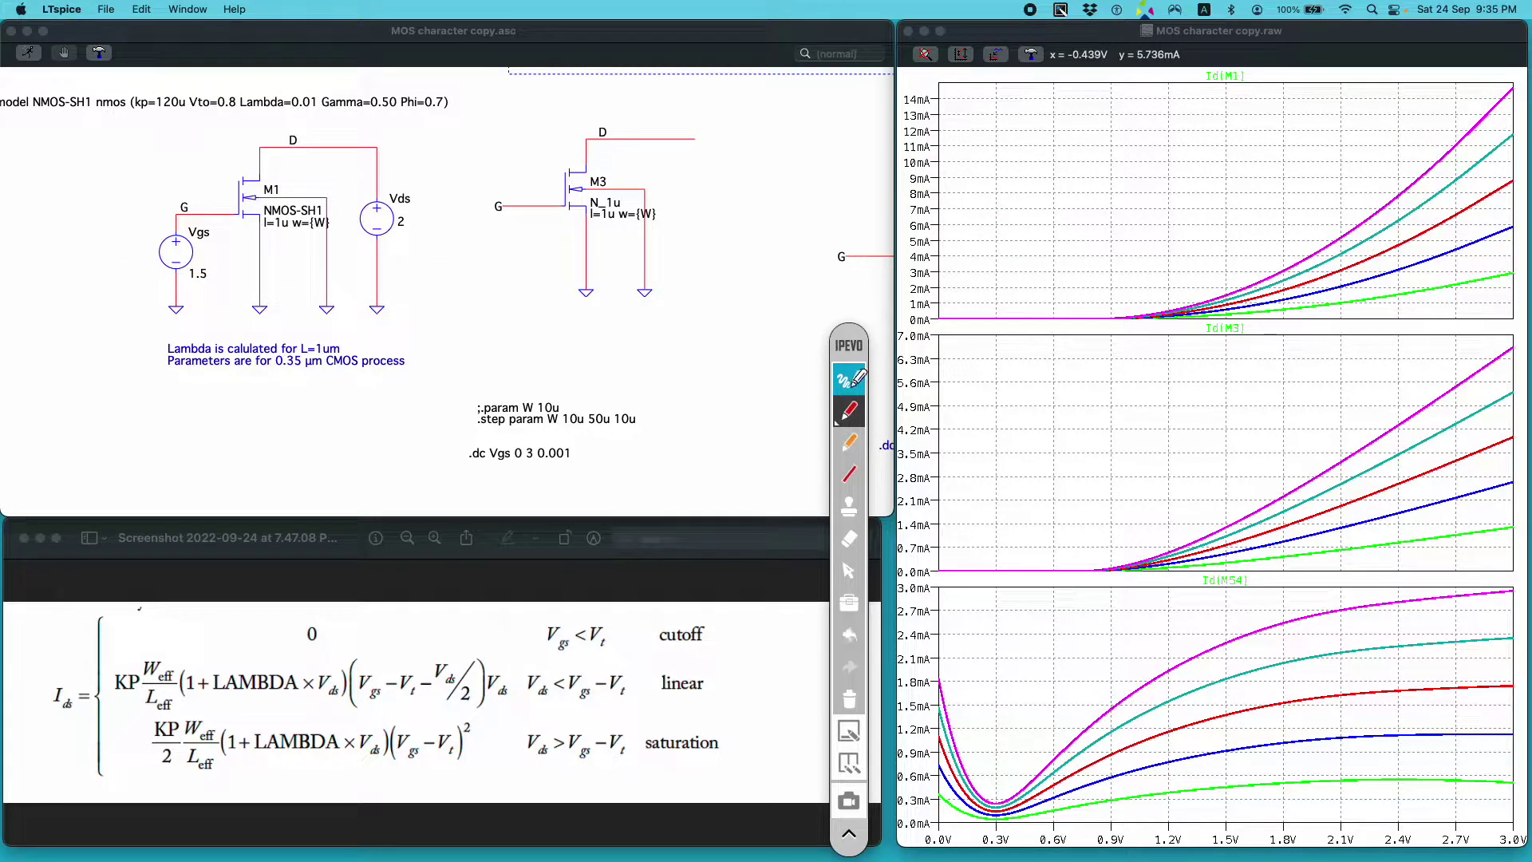
pyautogui.click(852, 379)
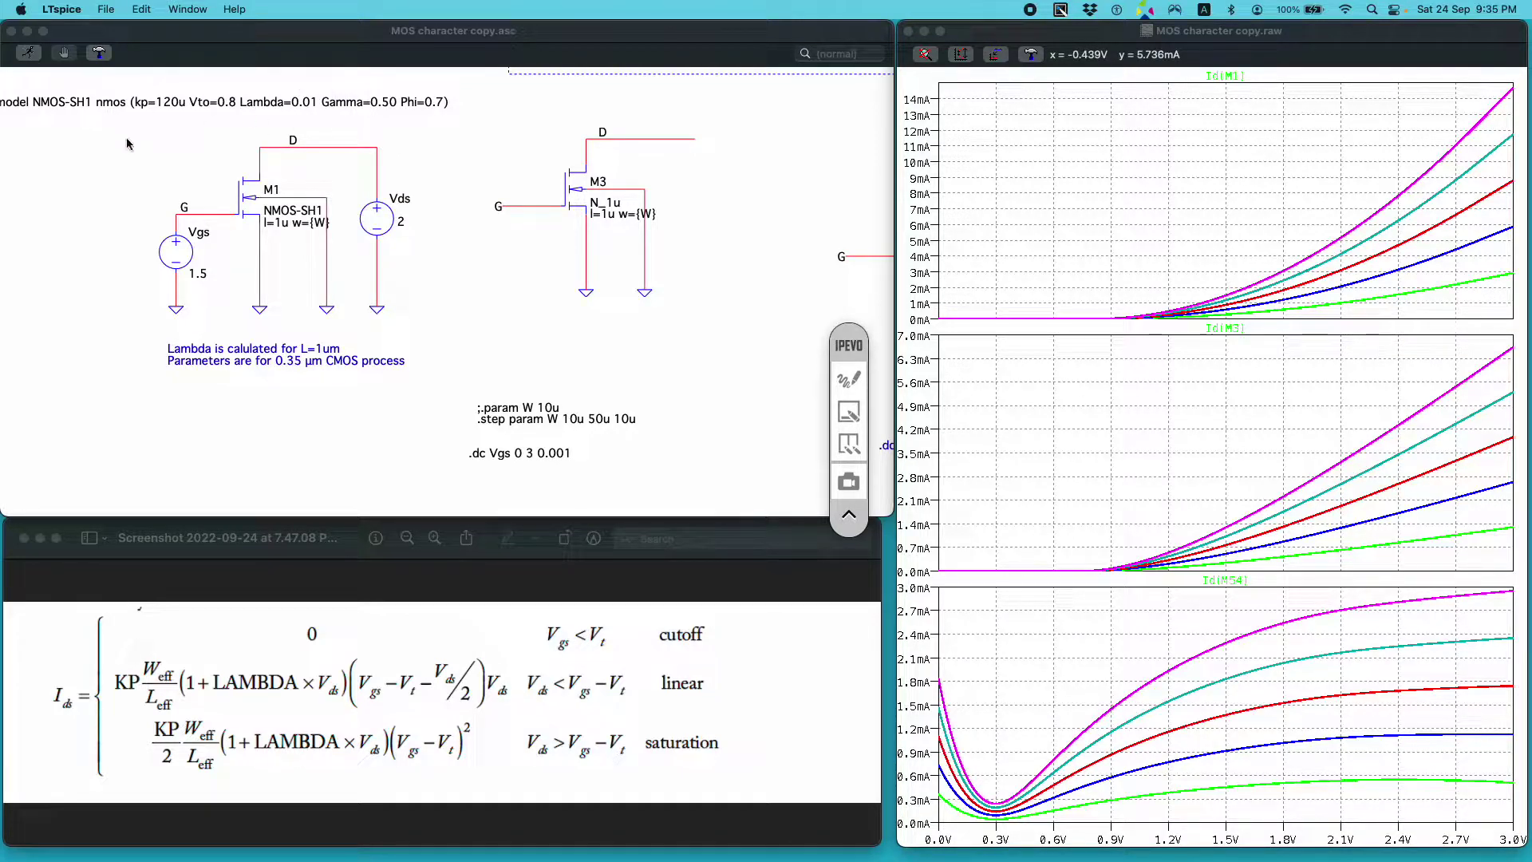
# Step: Search Help for 'mosf' and open the M. MOSFET topic
pyautogui.click(236, 9)
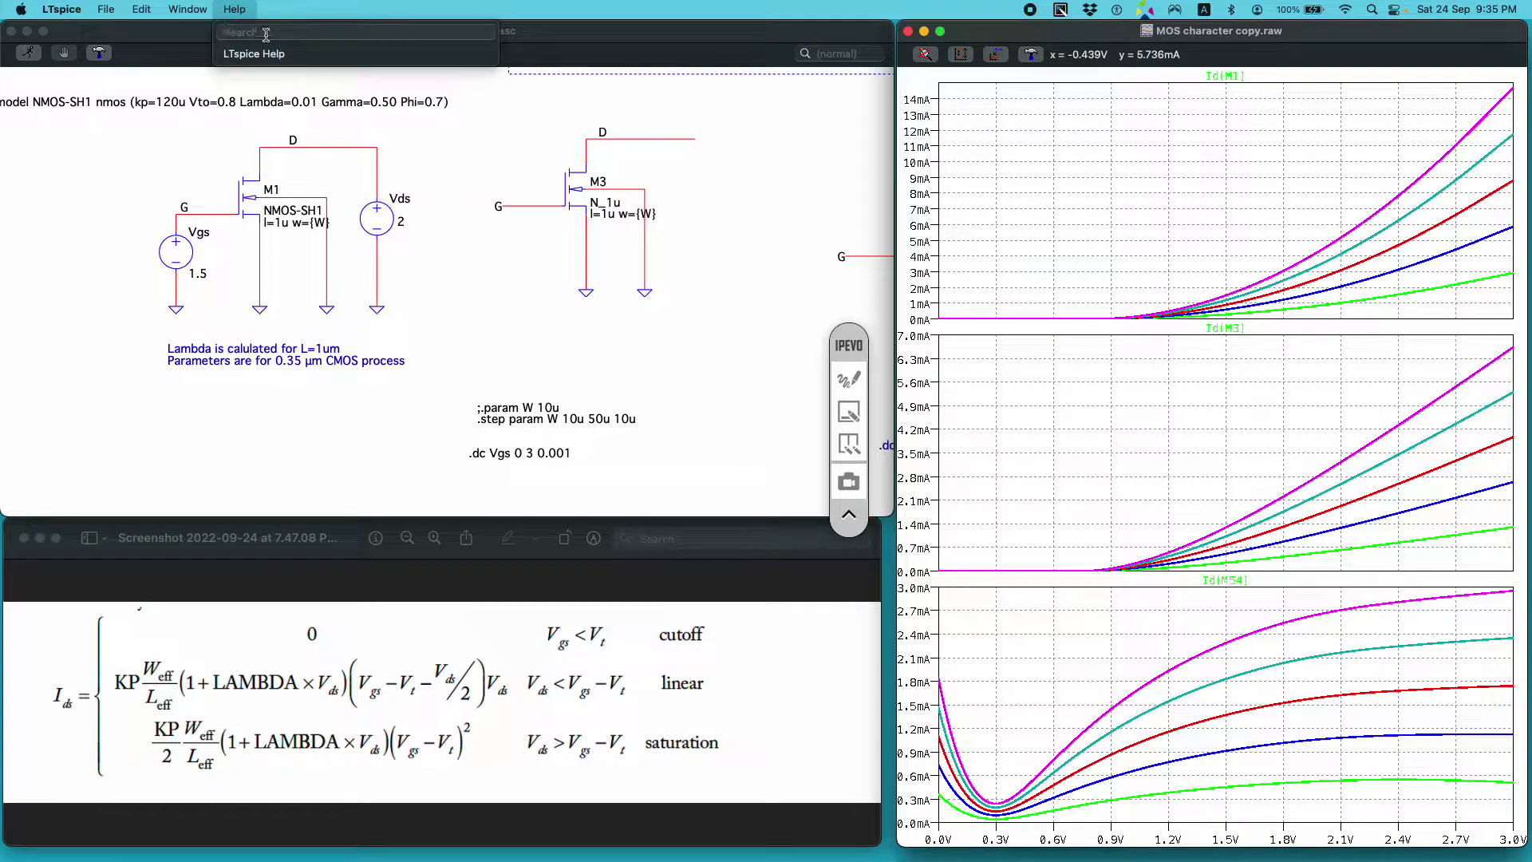
pyautogui.write('m')
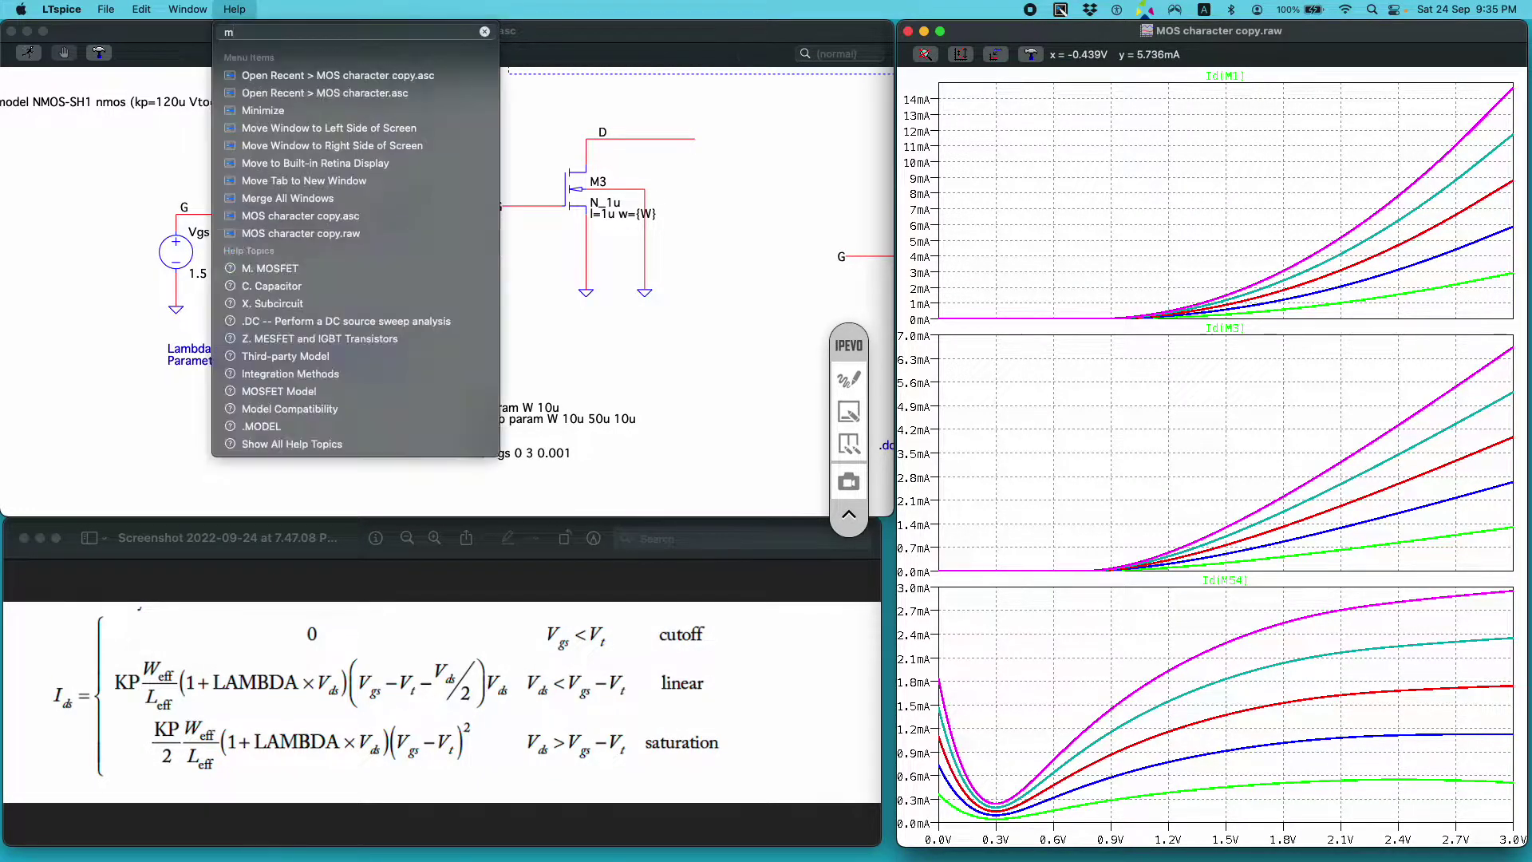
pyautogui.write('osf')
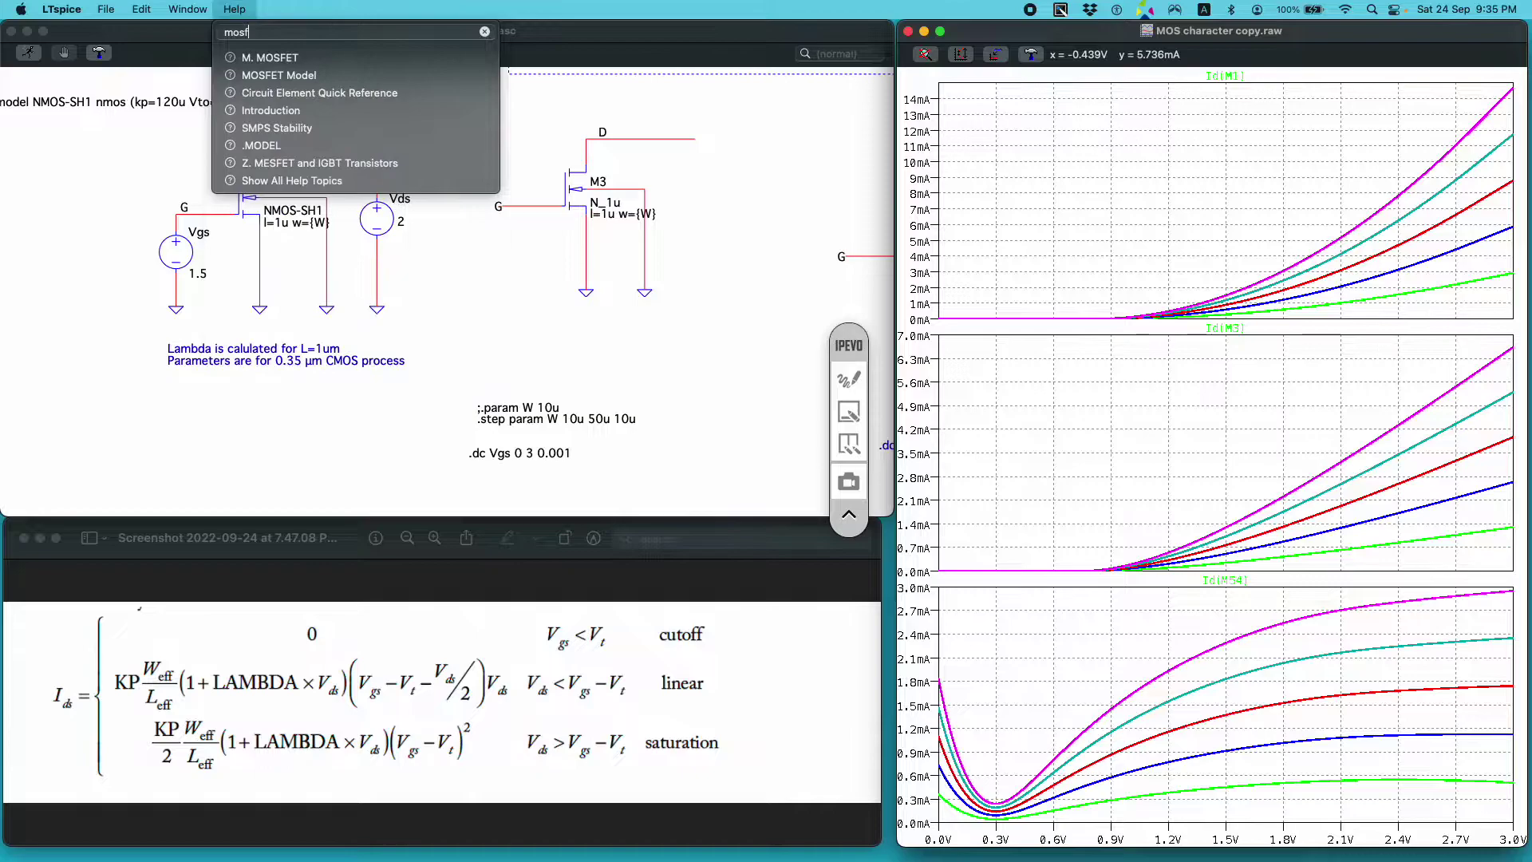
pyautogui.click(286, 61)
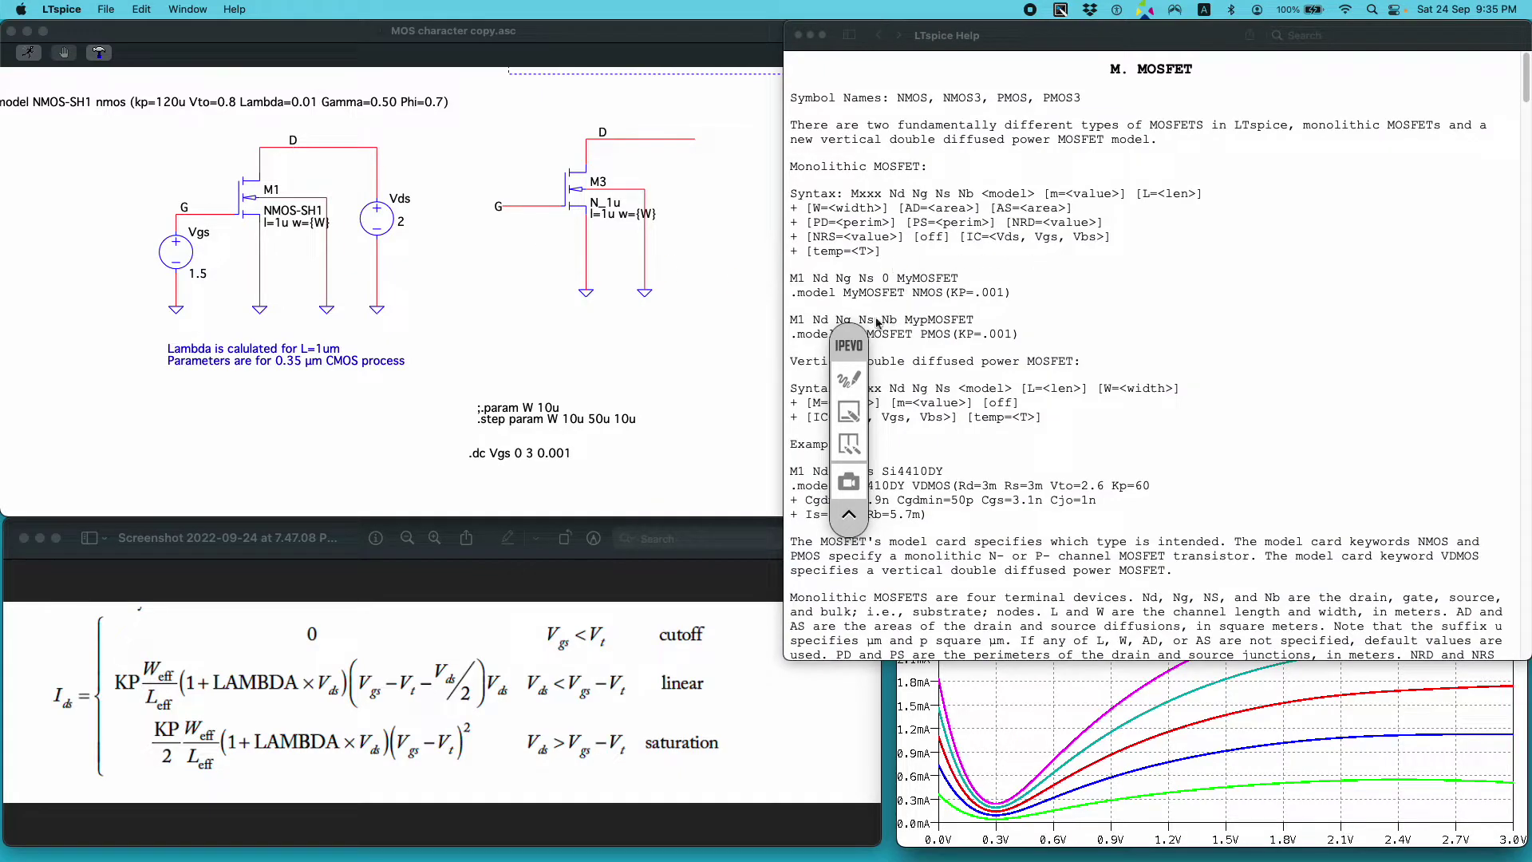
pyautogui.moveTo(847, 344); pyautogui.dragTo(671, 345)
pyautogui.click(1074, 371)
# Step: Scroll to the Level 1–3 parameter table and drag the Help window taller
pyautogui.scroll(-20, 1074, 371)
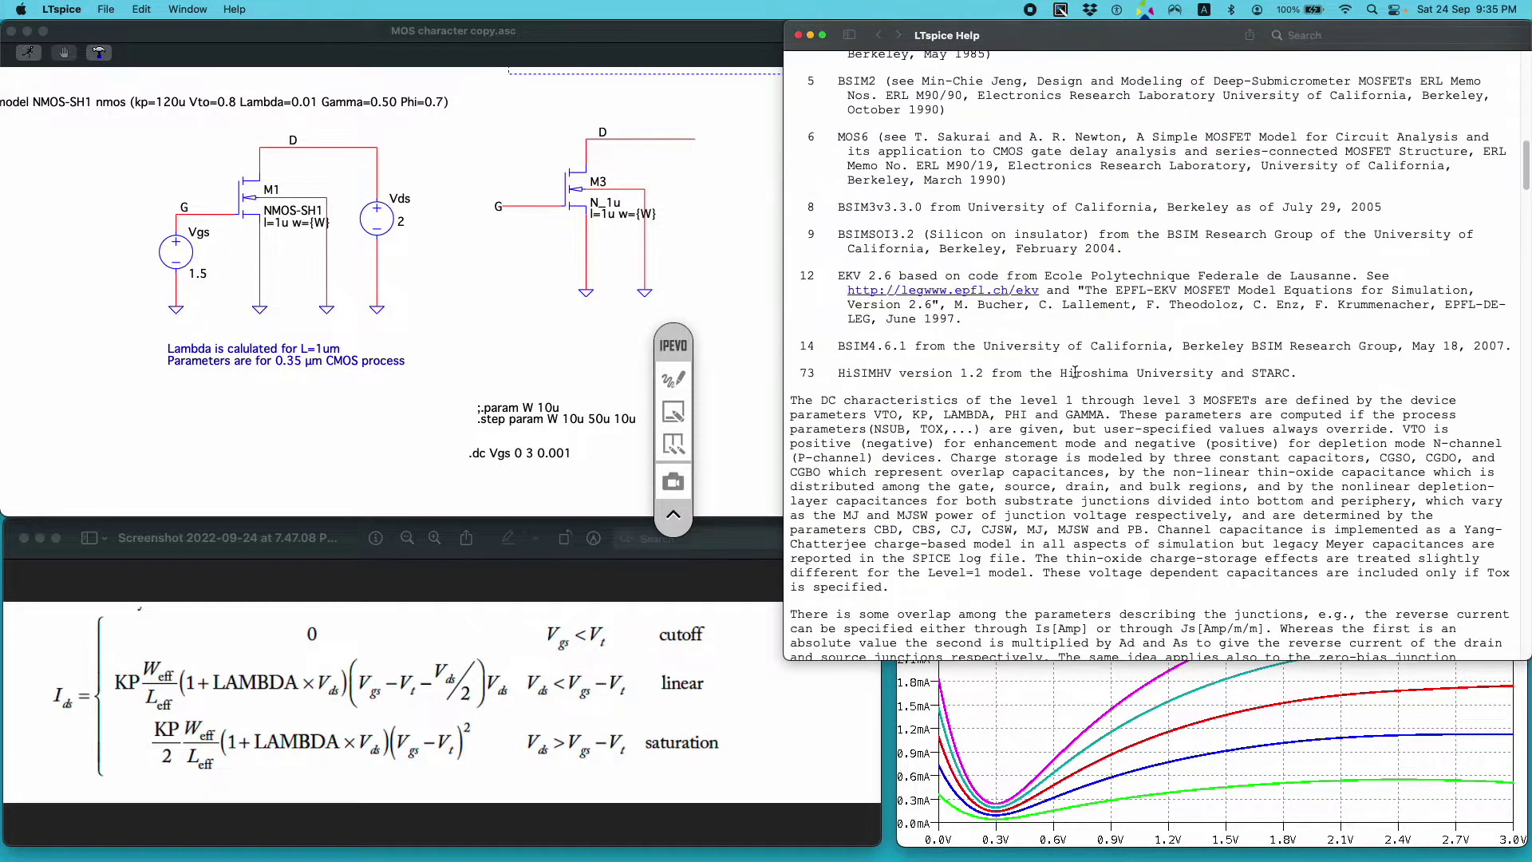
pyautogui.scroll(7, 1075, 370)
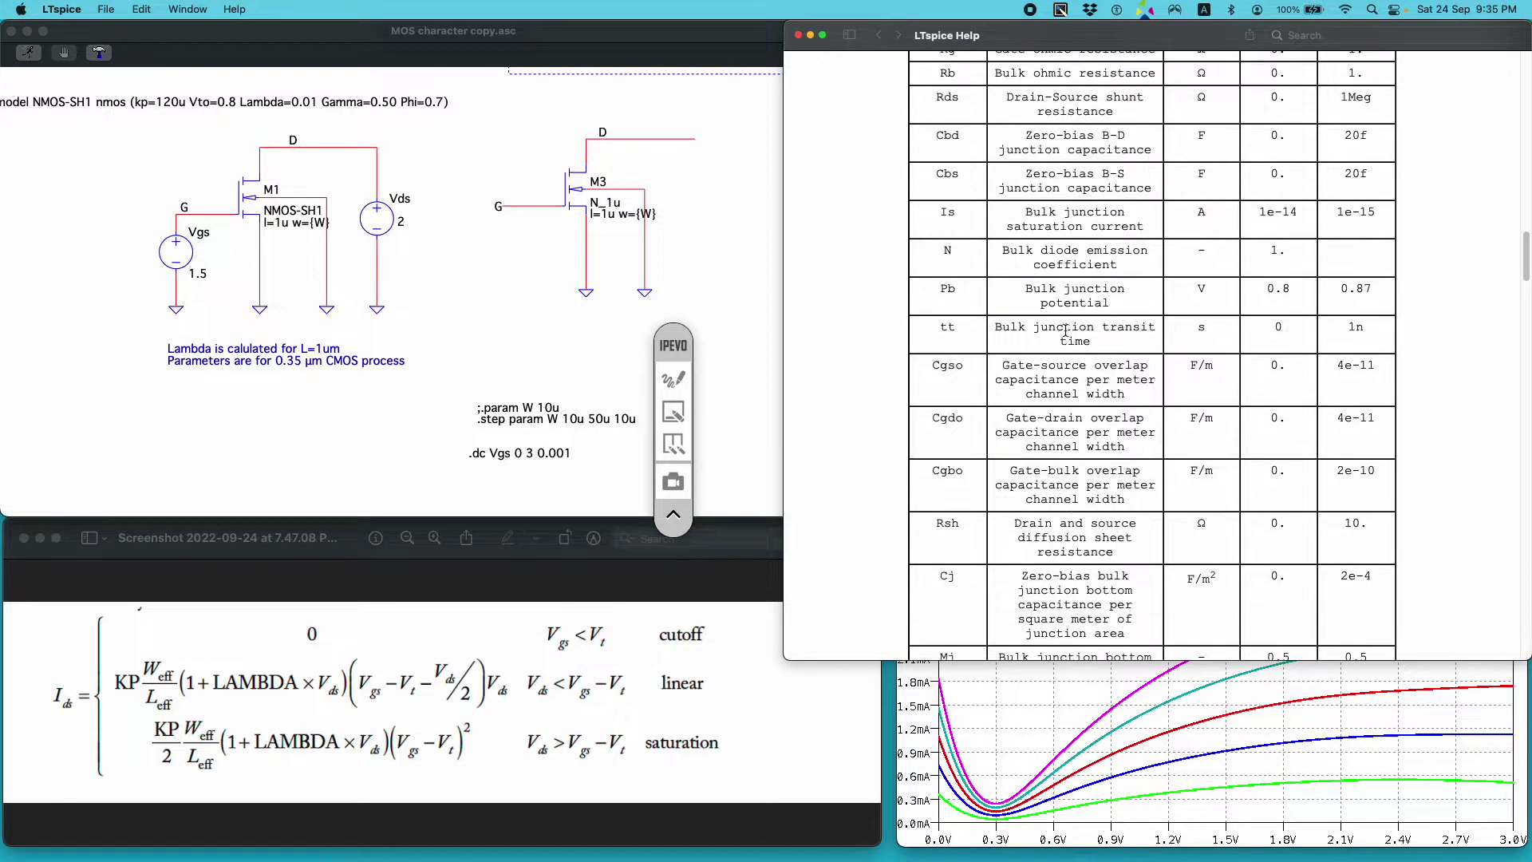
pyautogui.scroll(3, 1066, 319)
pyautogui.scroll(1, 1067, 296)
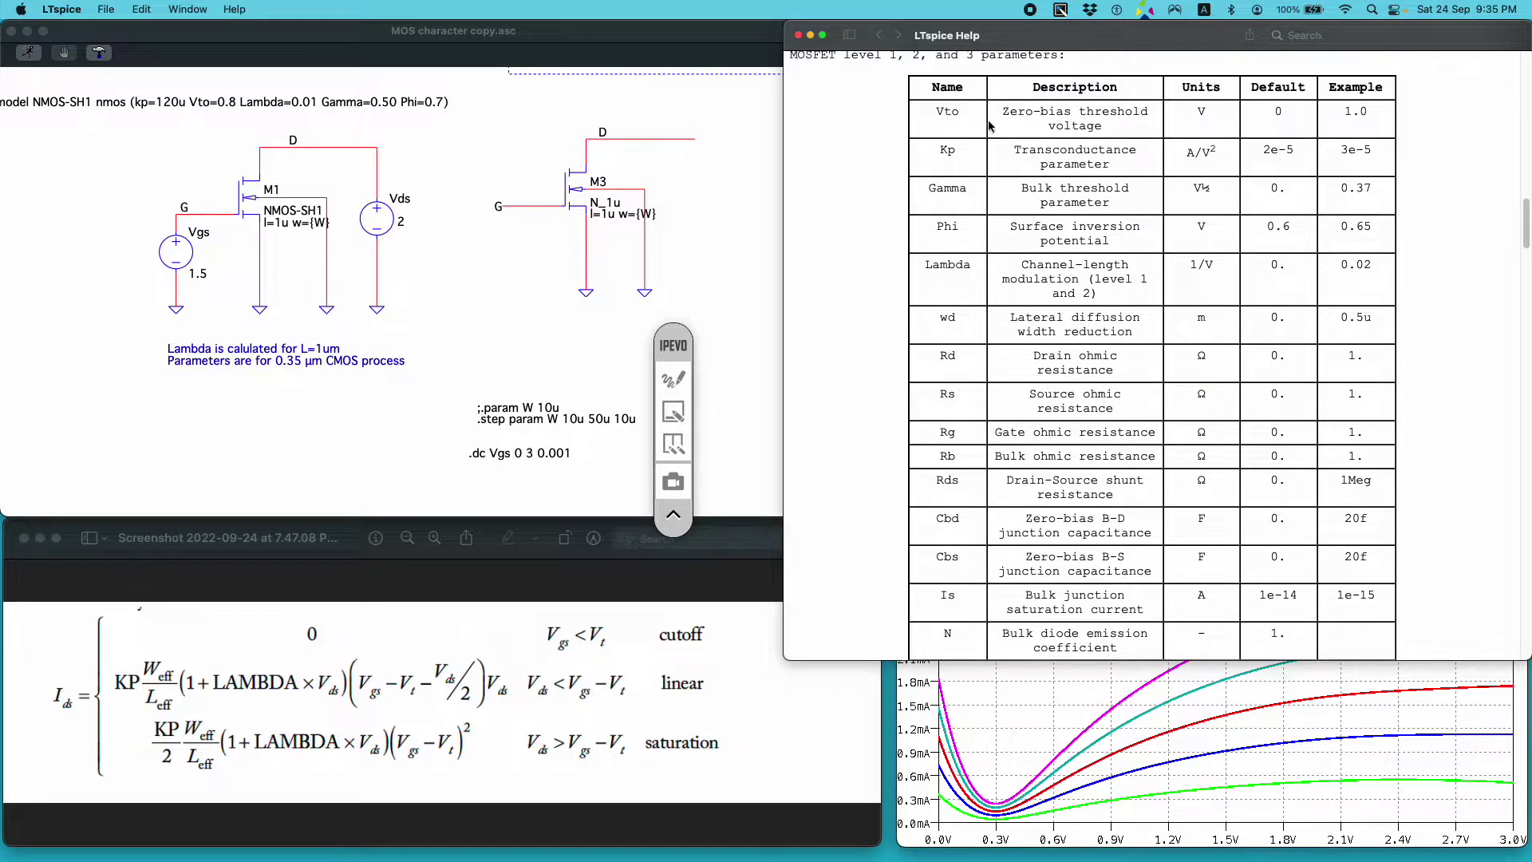
pyautogui.moveTo(1059, 661); pyautogui.dragTo(1053, 806)
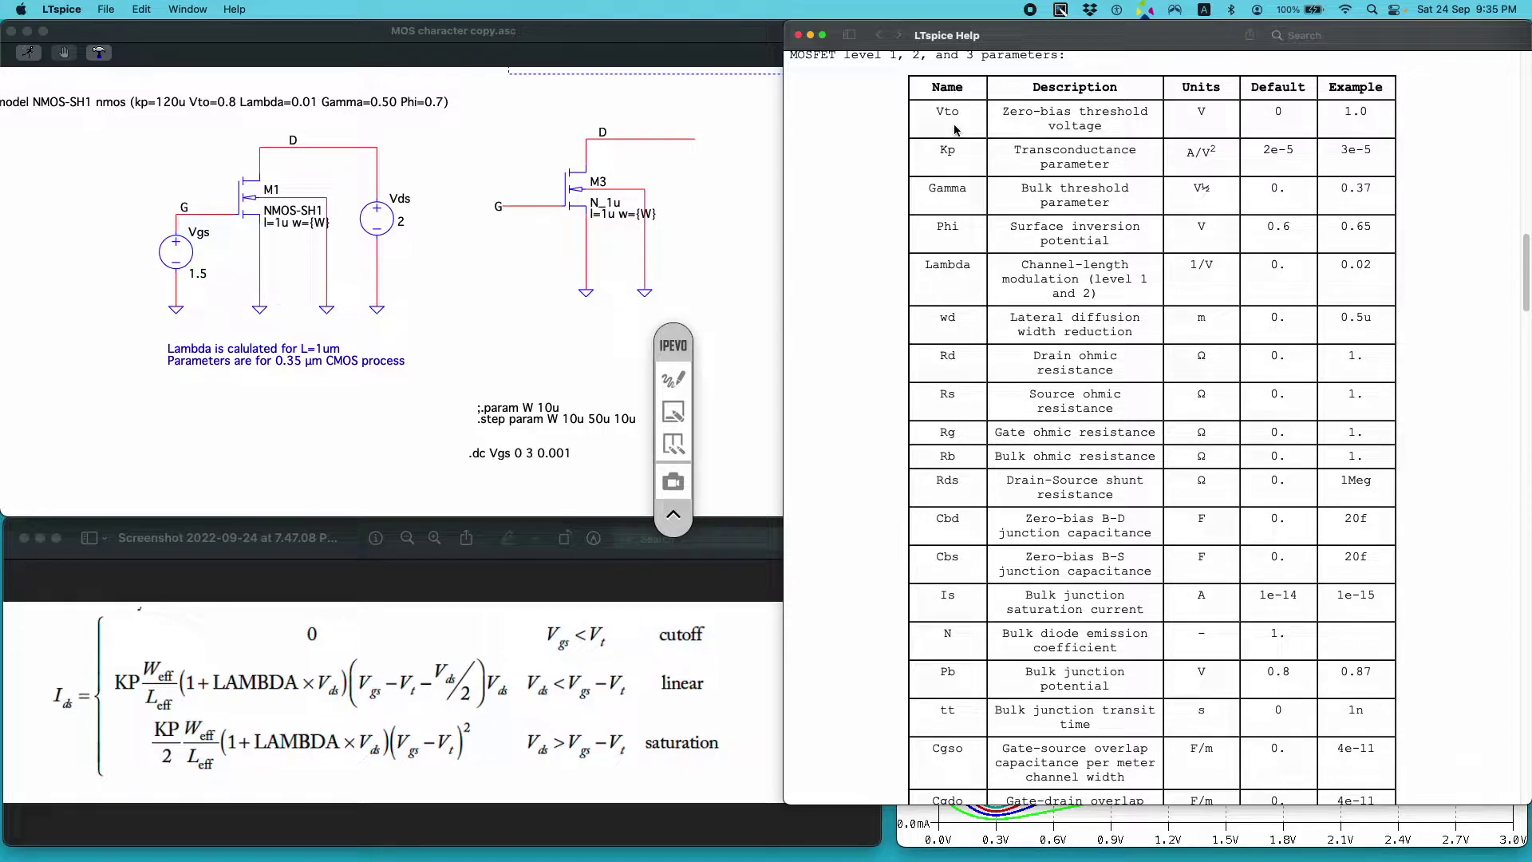
pyautogui.click(673, 379)
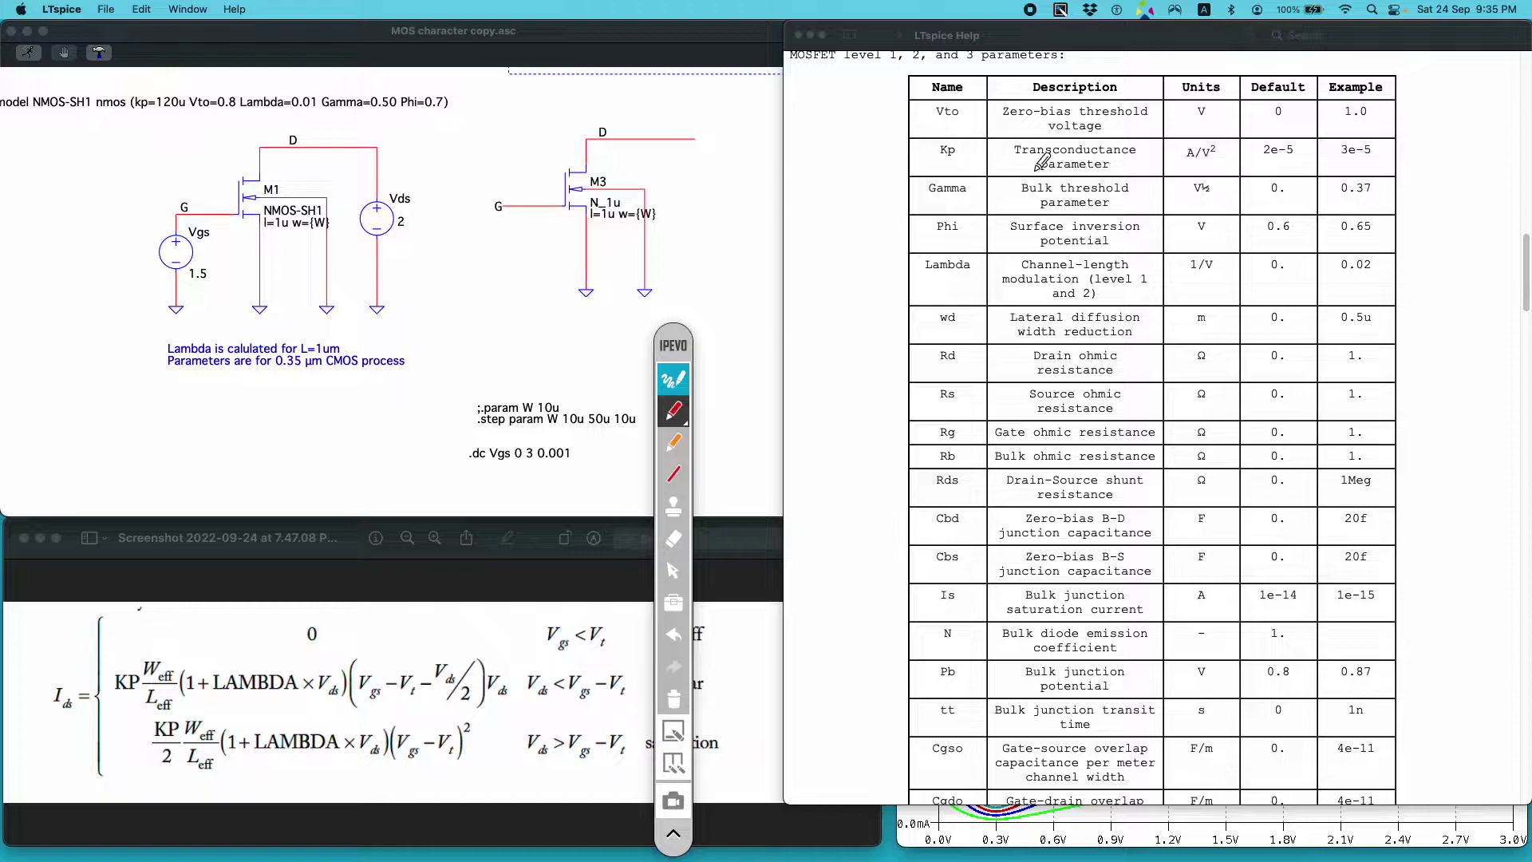
pyautogui.click(926, 203)
pyautogui.moveTo(923, 102)
pyautogui.mouseDown()
pyautogui.moveTo(899, 197)
pyautogui.moveTo(910, 305)
pyautogui.mouseUp()
pyautogui.moveTo(825, 203)
pyautogui.mouseDown()
pyautogui.moveTo(836, 225)
pyautogui.moveTo(895, 212)
pyautogui.mouseUp()
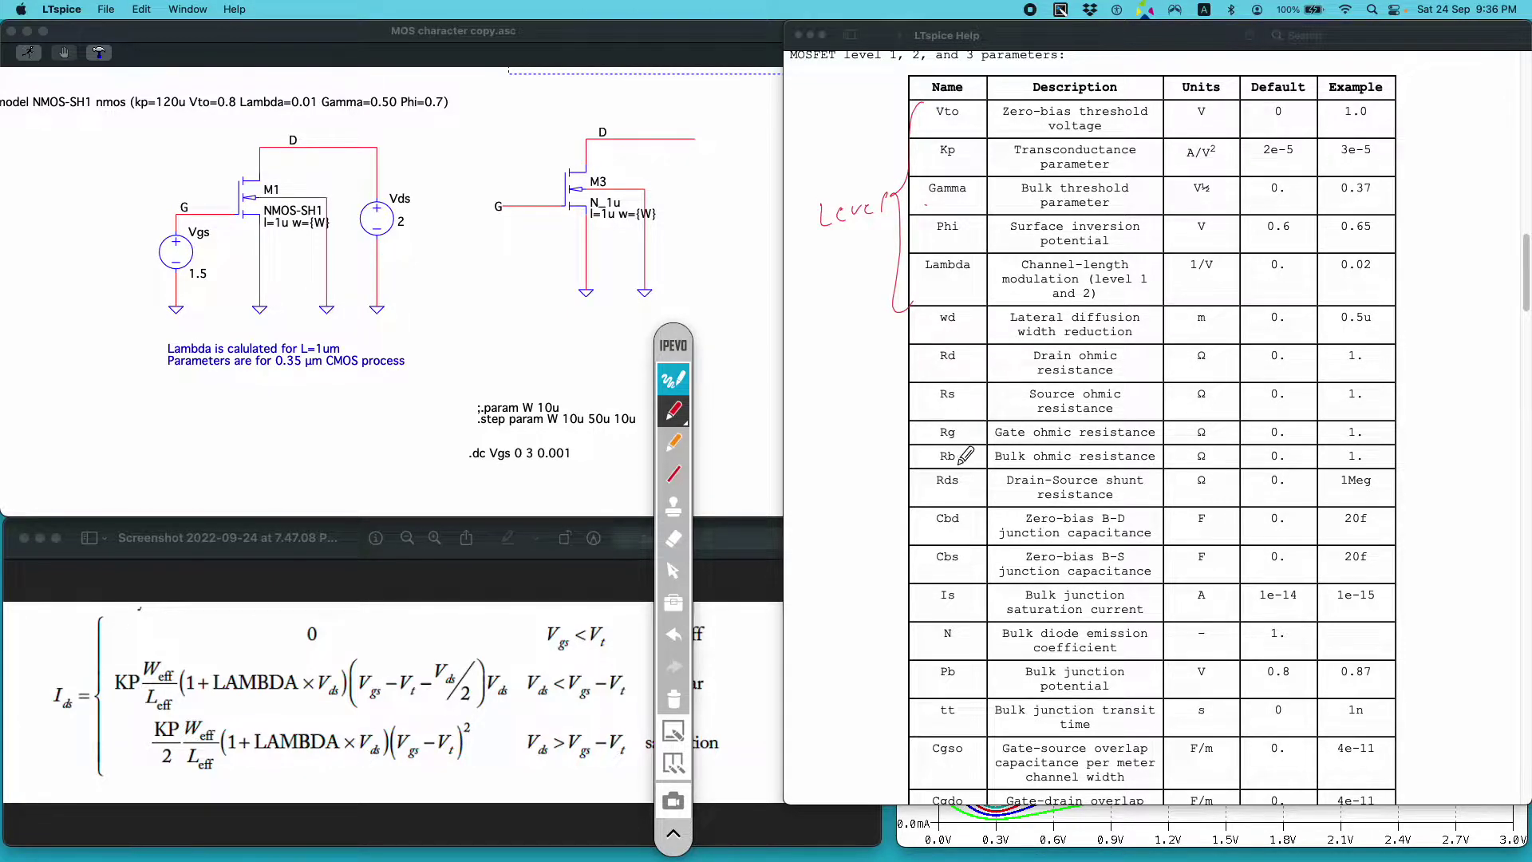
pyautogui.moveTo(1028, 406); pyautogui.dragTo(1099, 403)
pyautogui.moveTo(938, 531); pyautogui.dragTo(978, 529)
pyautogui.moveTo(931, 572); pyautogui.dragTo(969, 571)
pyautogui.click(680, 699)
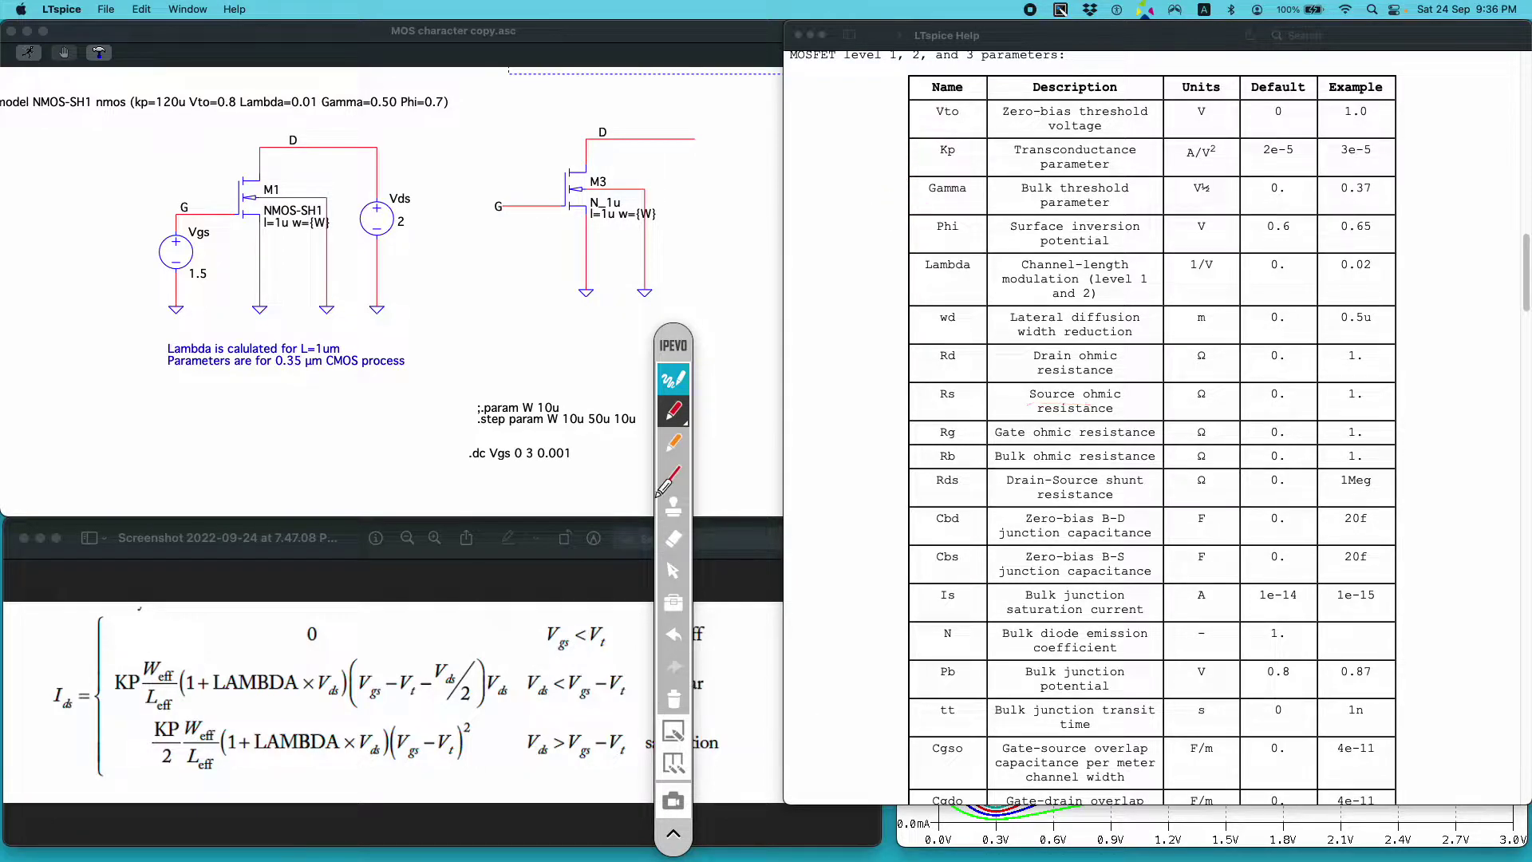
pyautogui.click(672, 380)
pyautogui.moveTo(676, 341); pyautogui.dragTo(795, 288)
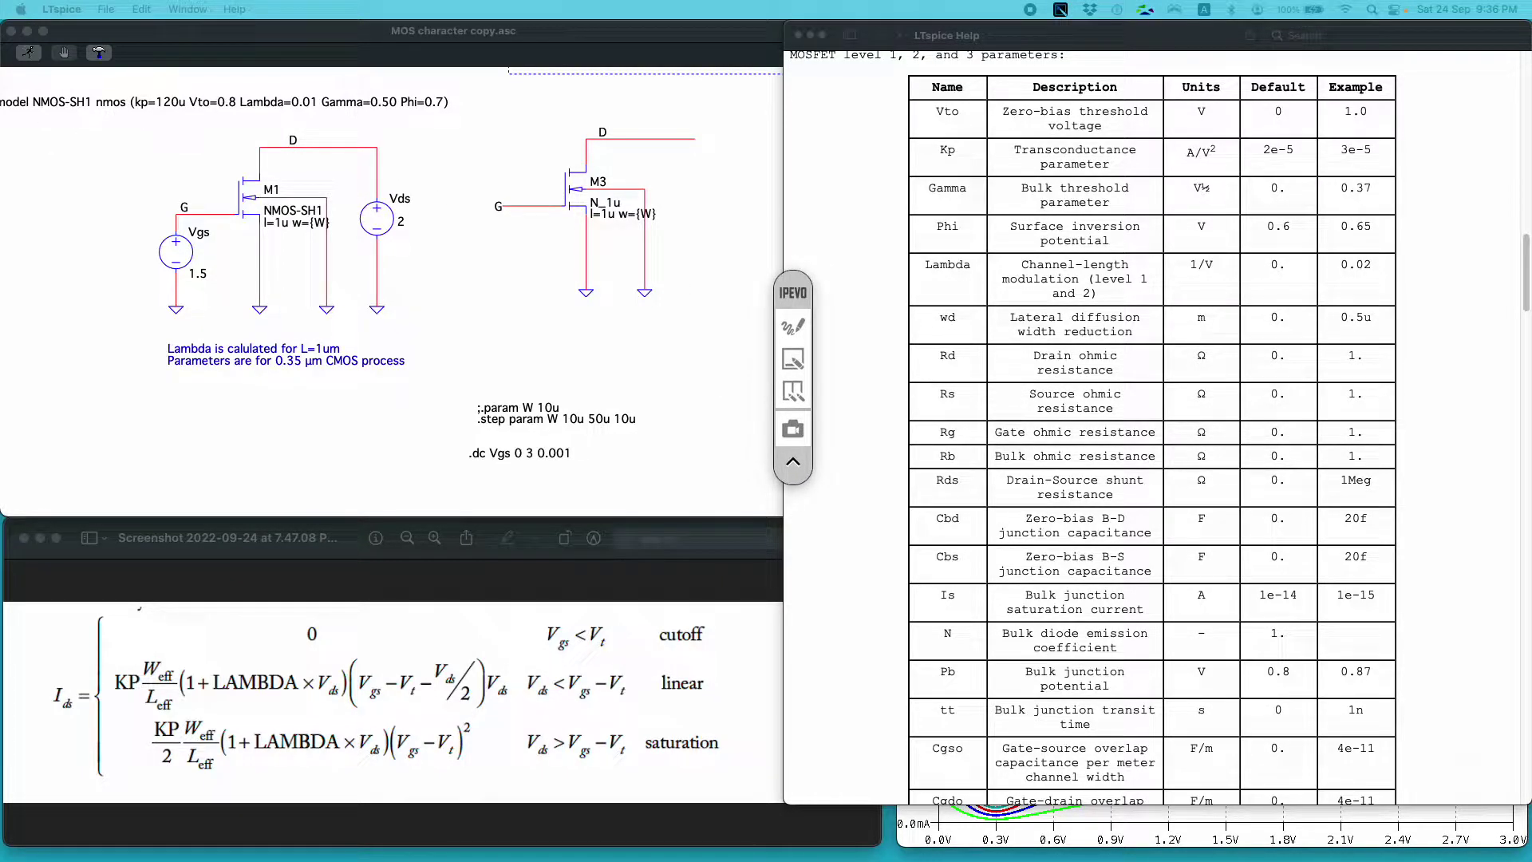
pyautogui.moveTo(18, 71); pyautogui.dragTo(102, 88)
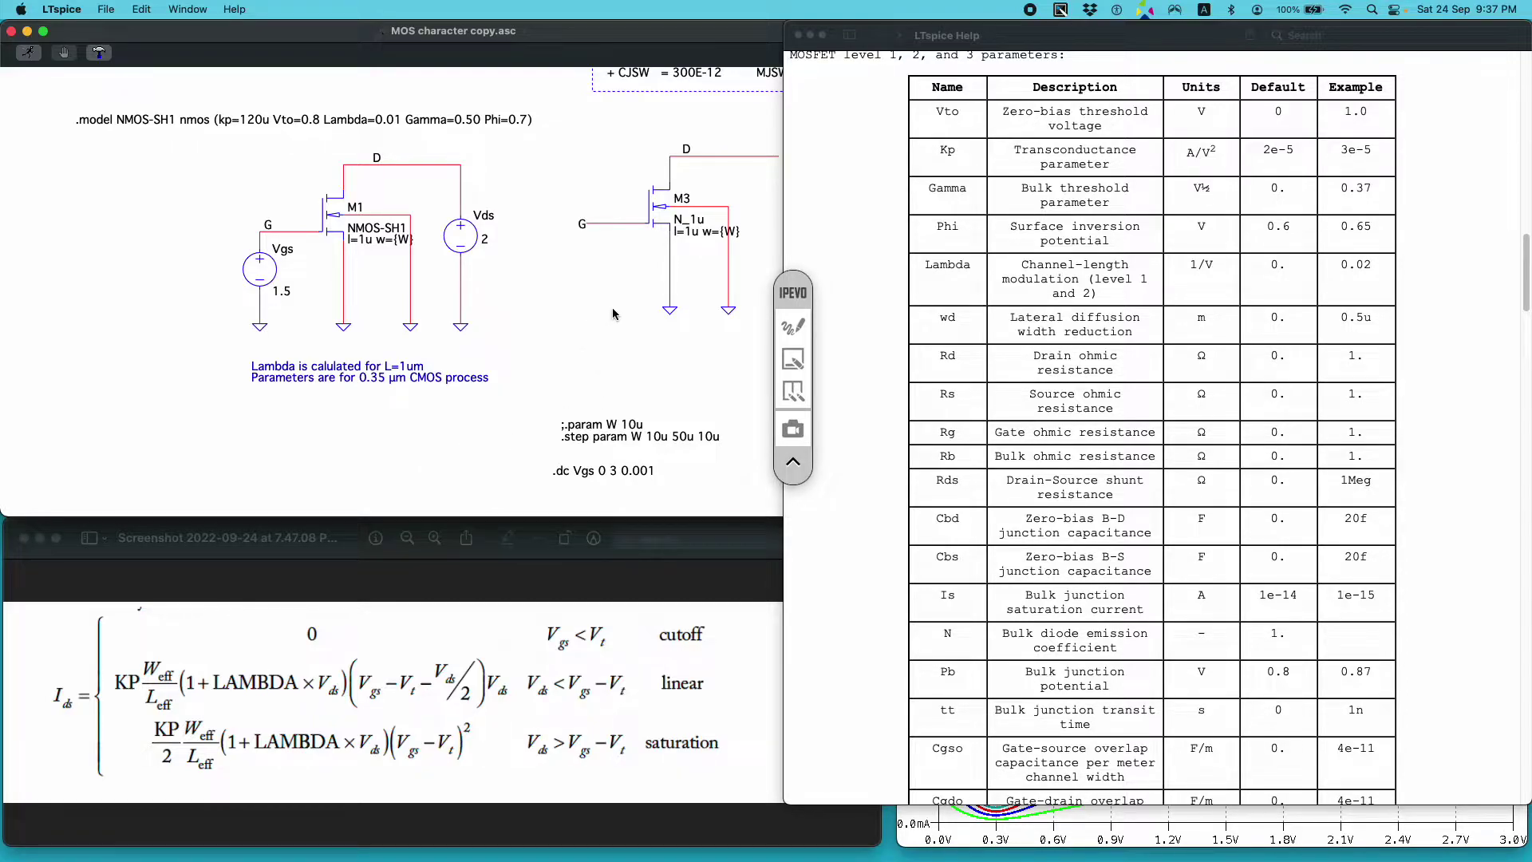
# Step: Pan the schematic across M1, Vgs and the Level 3 Model label with M54
pyautogui.scroll(6, 612, 314)
pyautogui.hscroll(10, 613, 313)
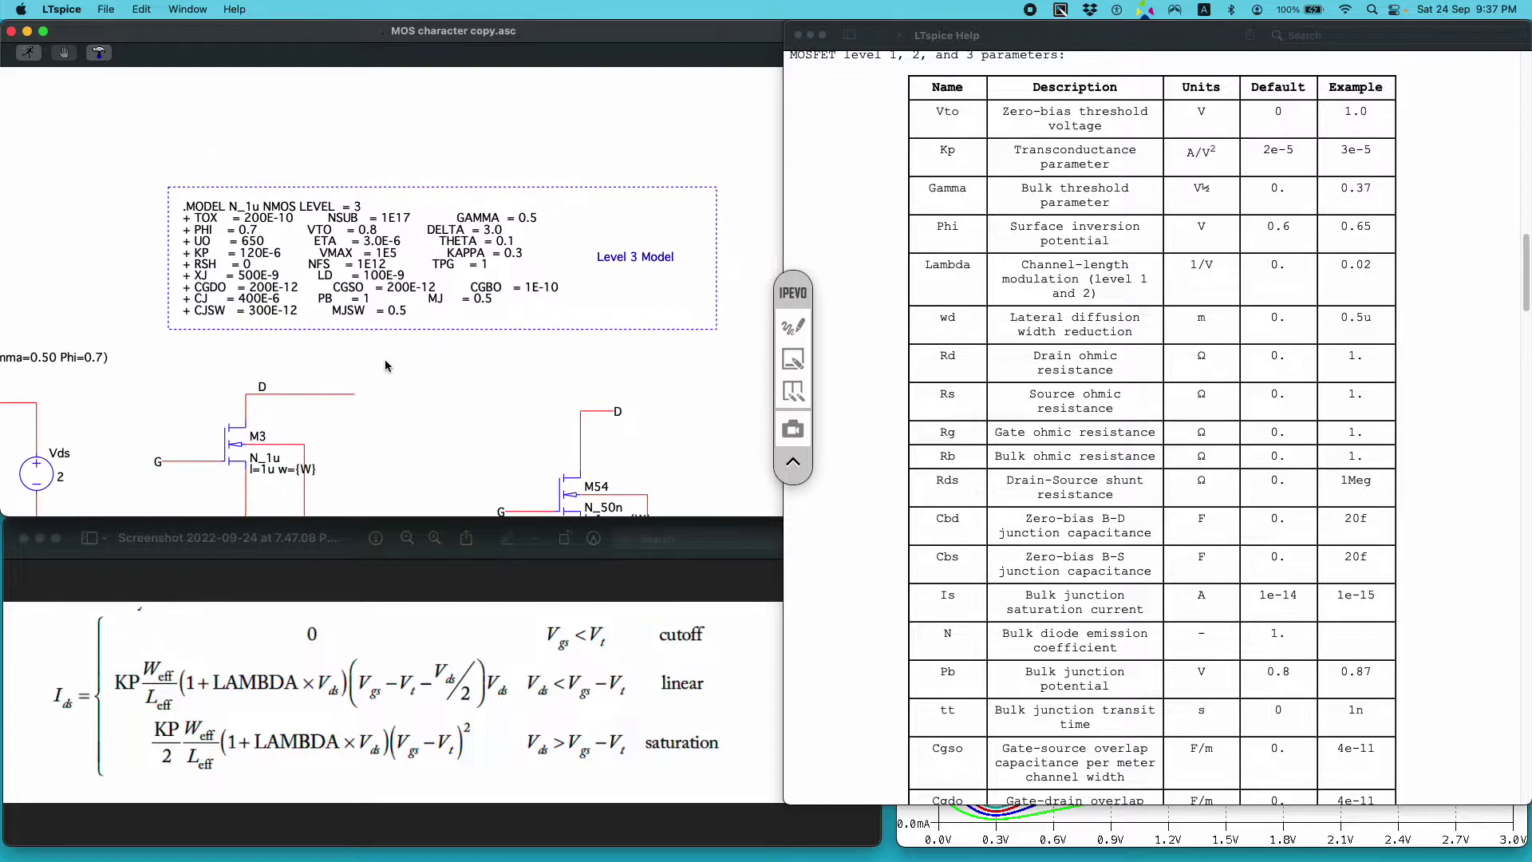
pyautogui.scroll(2, 320, 284)
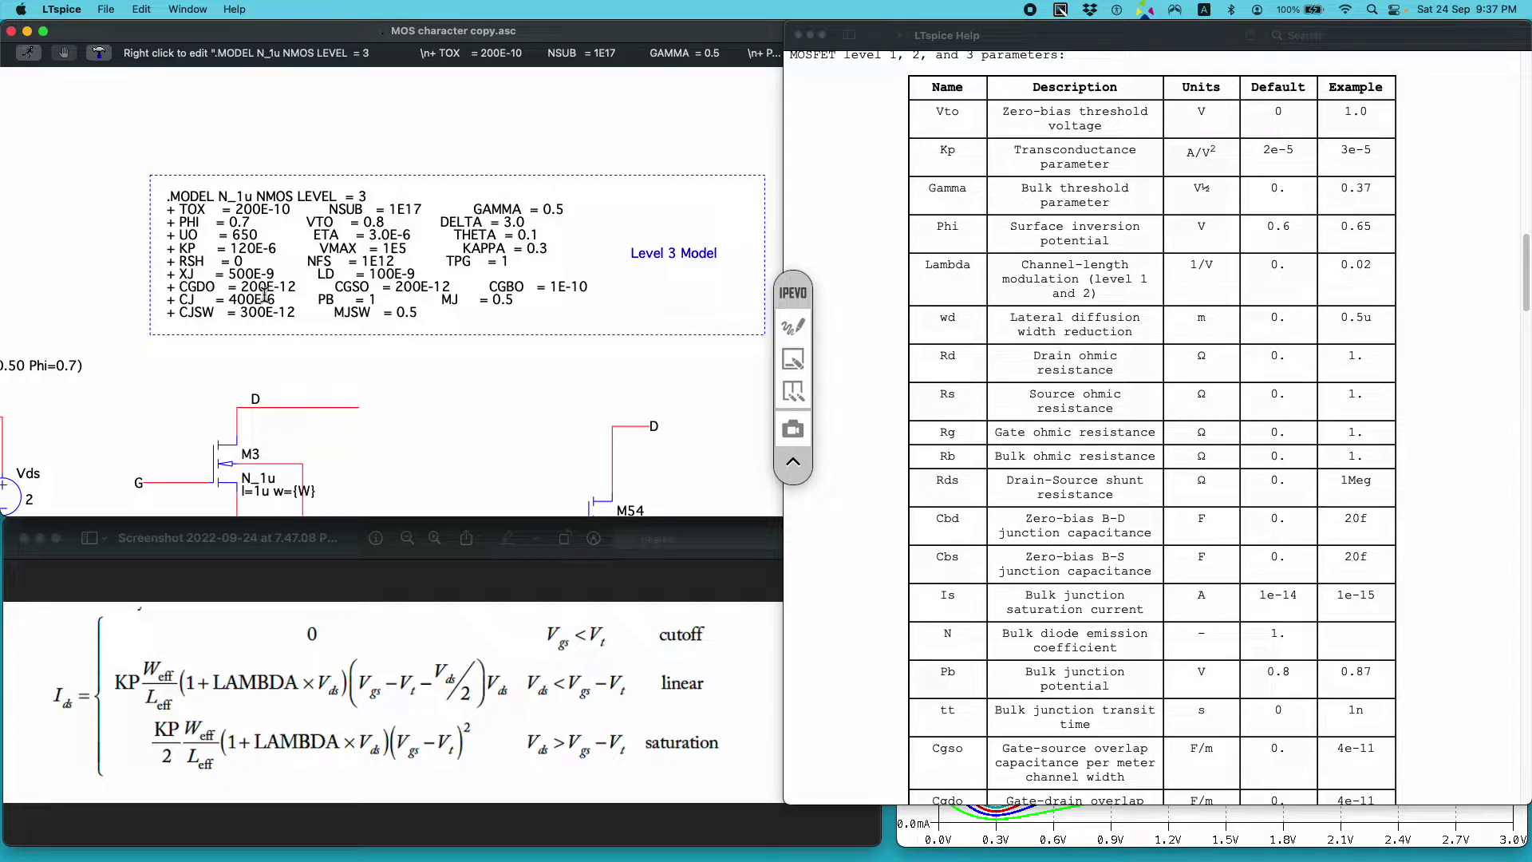
pyautogui.scroll(-1, 1035, 522)
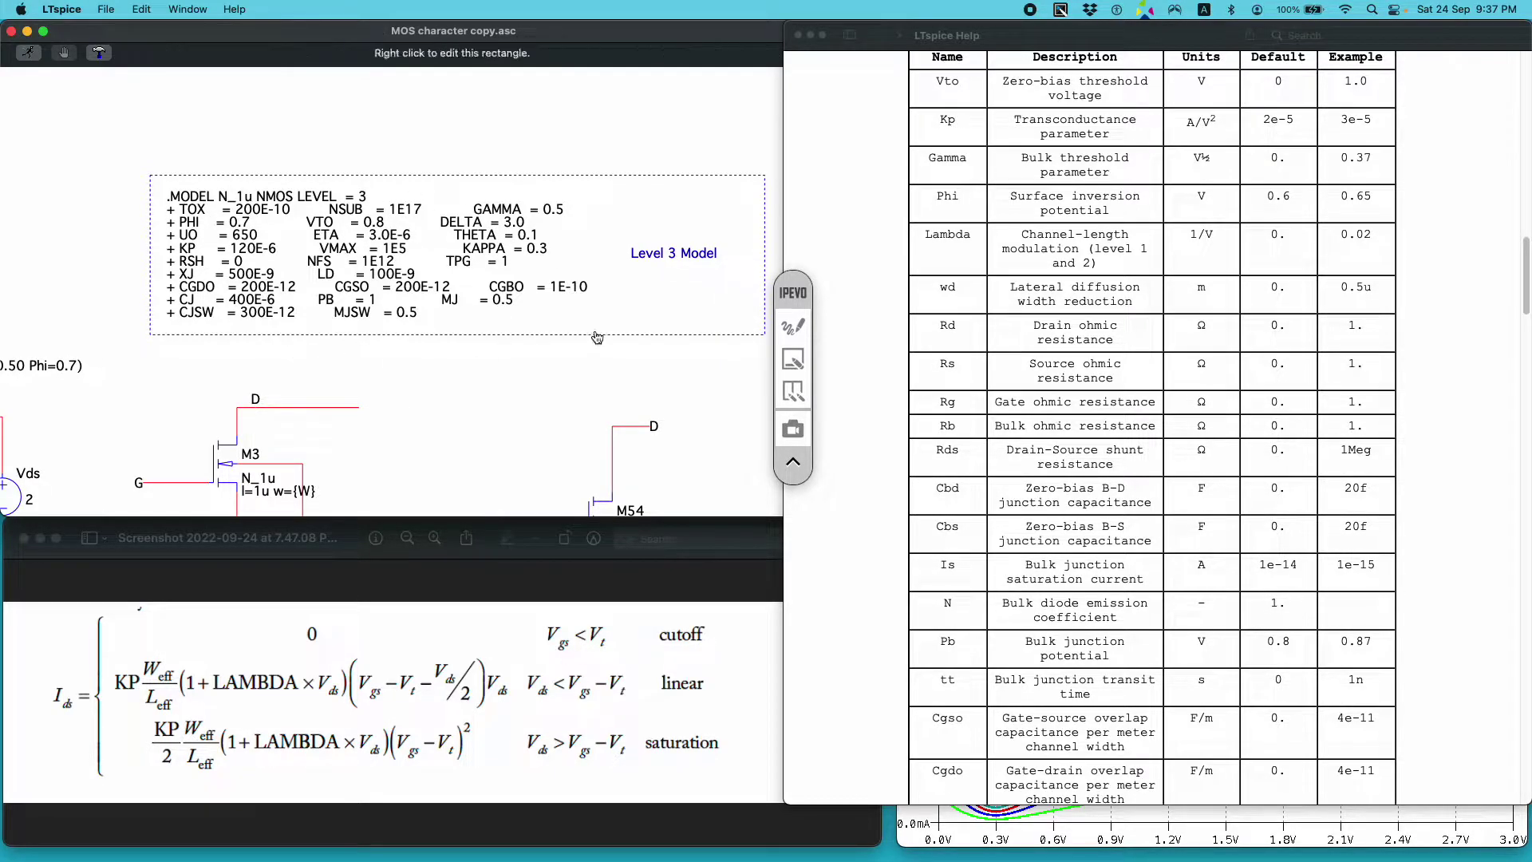
pyautogui.hscroll(-5, 542, 364)
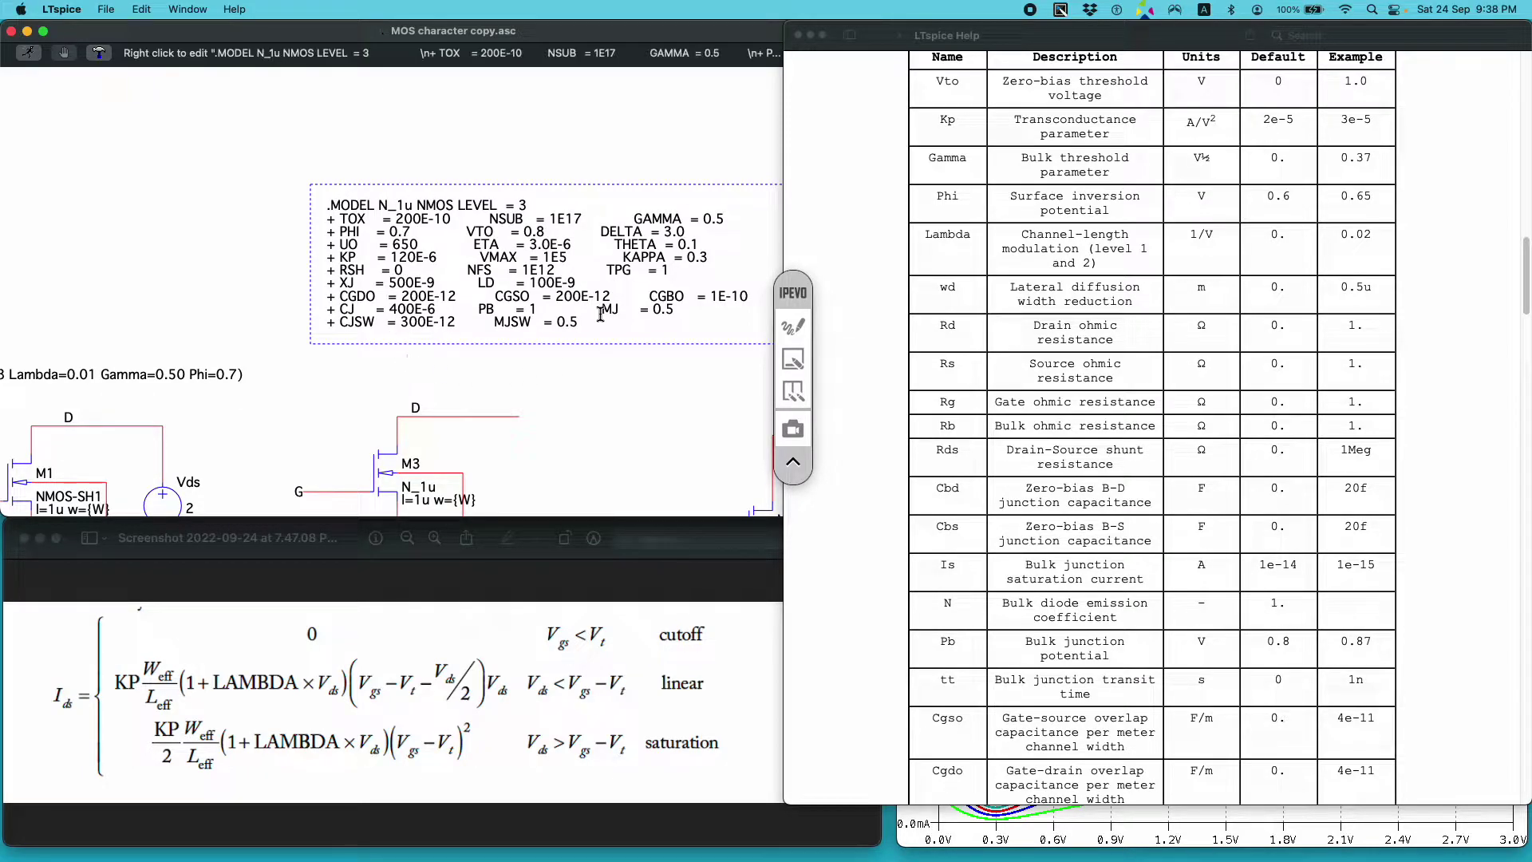
pyautogui.hscroll(-5, 670, 303)
pyautogui.scroll(-4, 670, 303)
pyautogui.moveTo(133, 322); pyautogui.dragTo(278, 328)
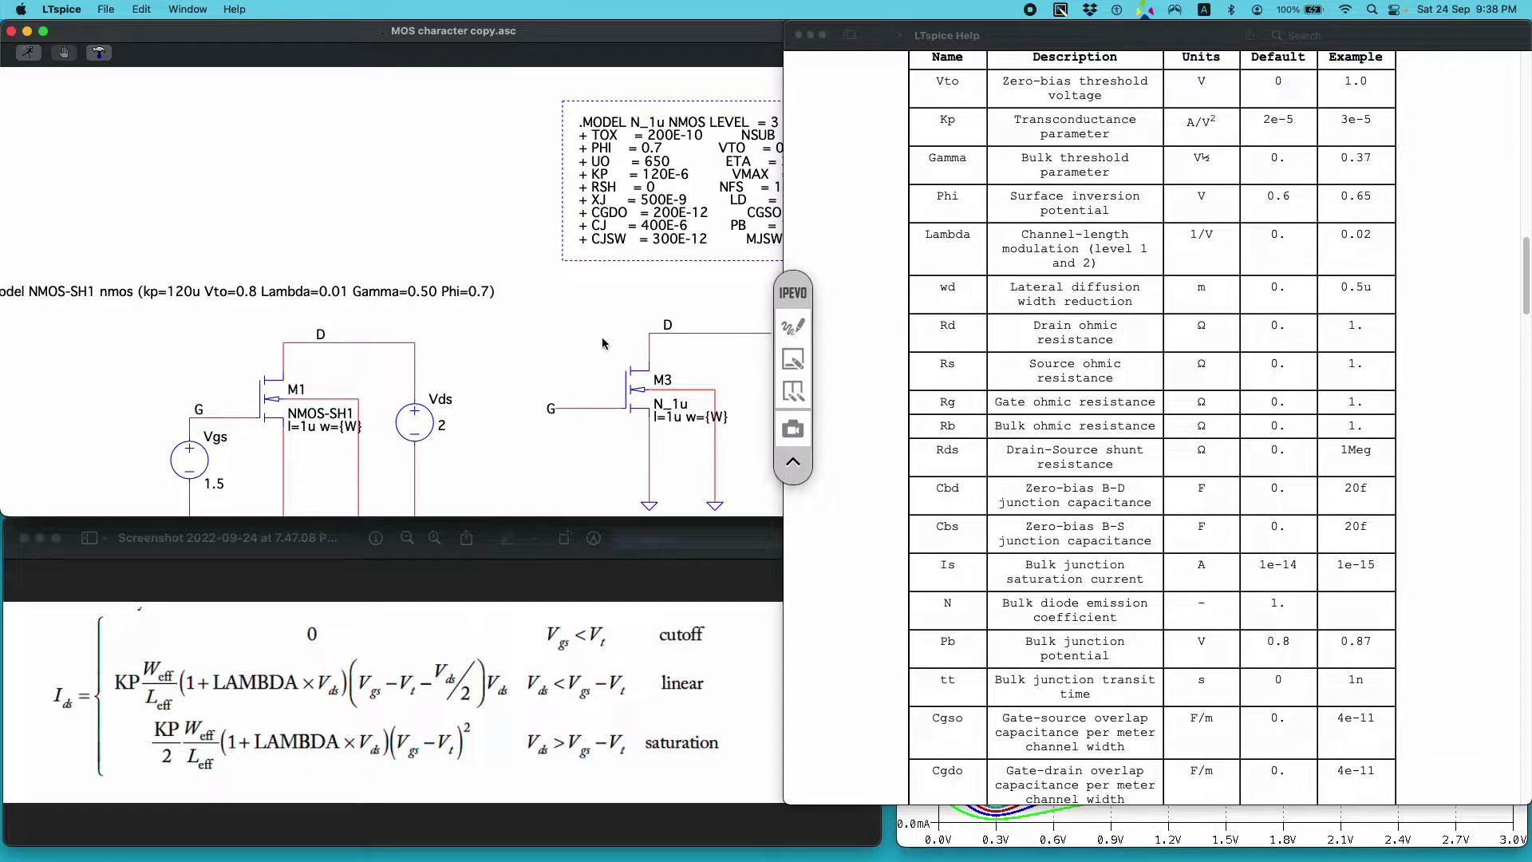
pyautogui.moveTo(603, 343); pyautogui.dragTo(462, 343)
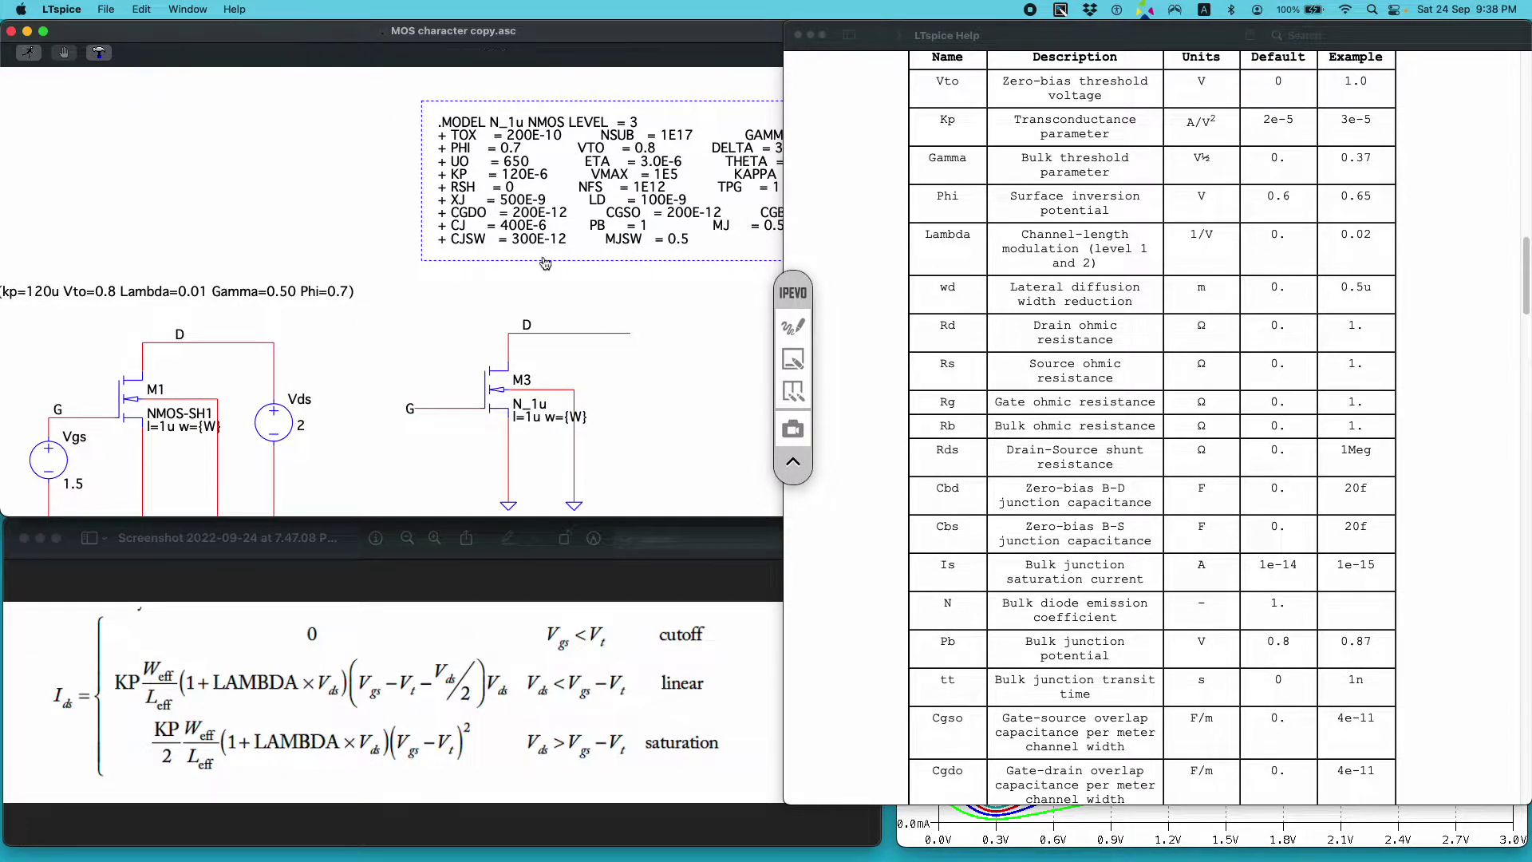
pyautogui.moveTo(681, 290); pyautogui.dragTo(429, 289)
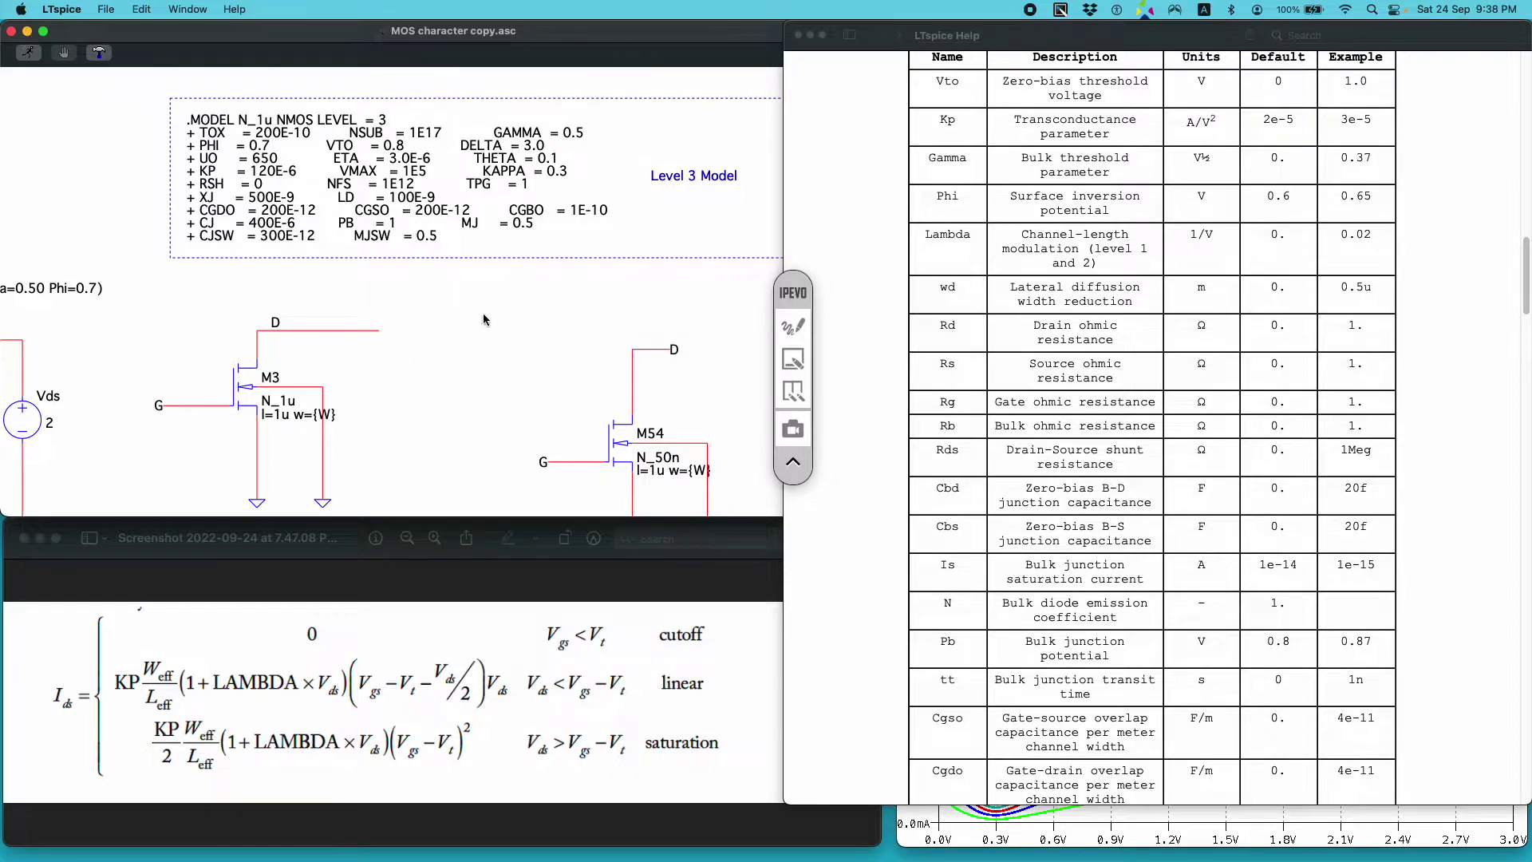
pyautogui.hscroll(-5, 558, 252)
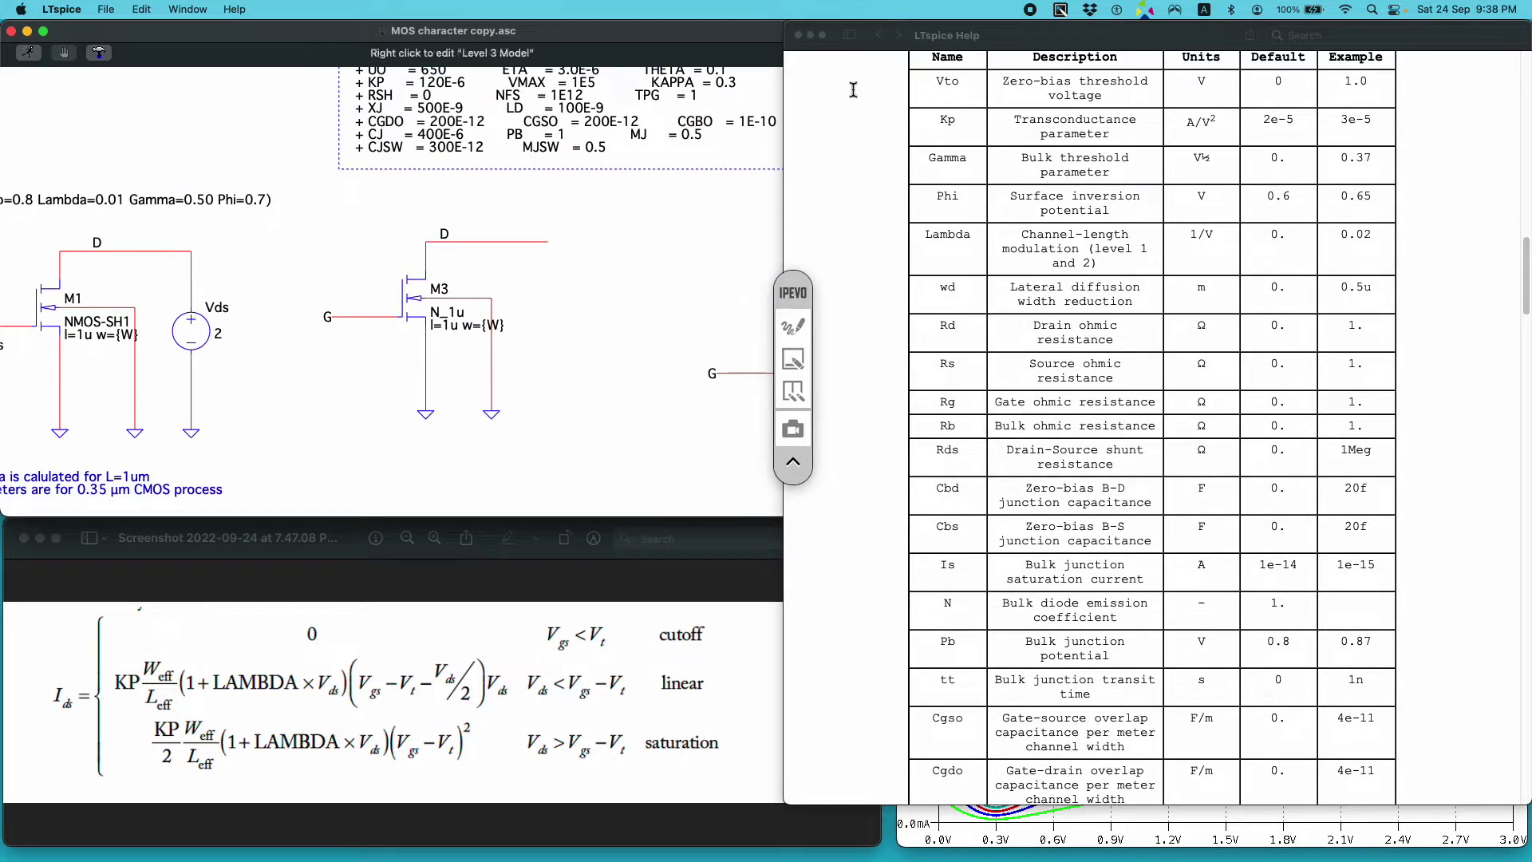
# Step: Close the Help window and reposition the schematic so the whole .MODEL N_1u block shows
pyautogui.click(800, 36)
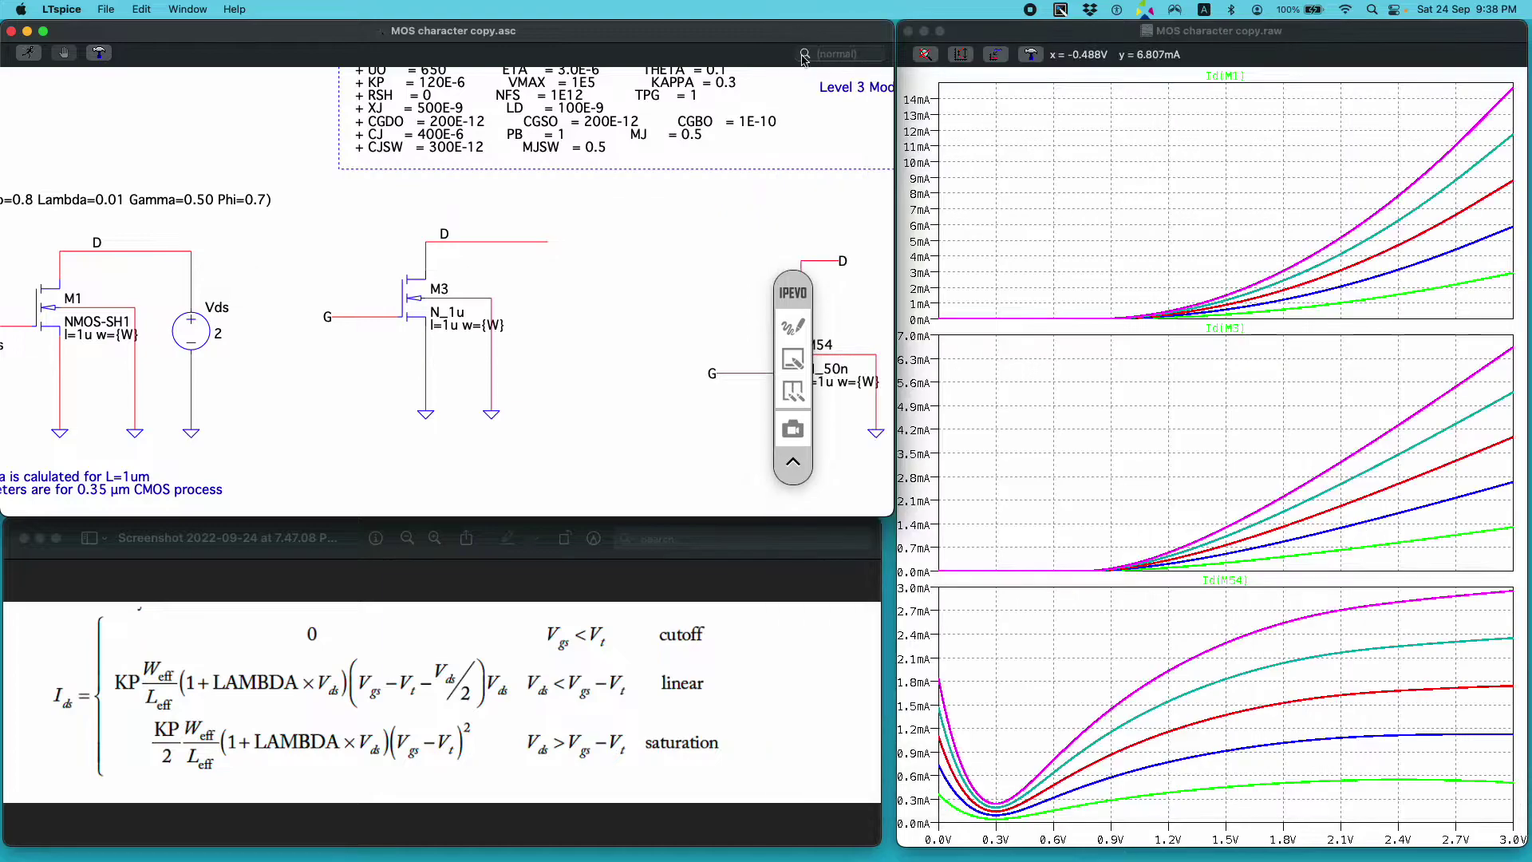
pyautogui.hscroll(-5, 543, 319)
pyautogui.scroll(2, 542, 319)
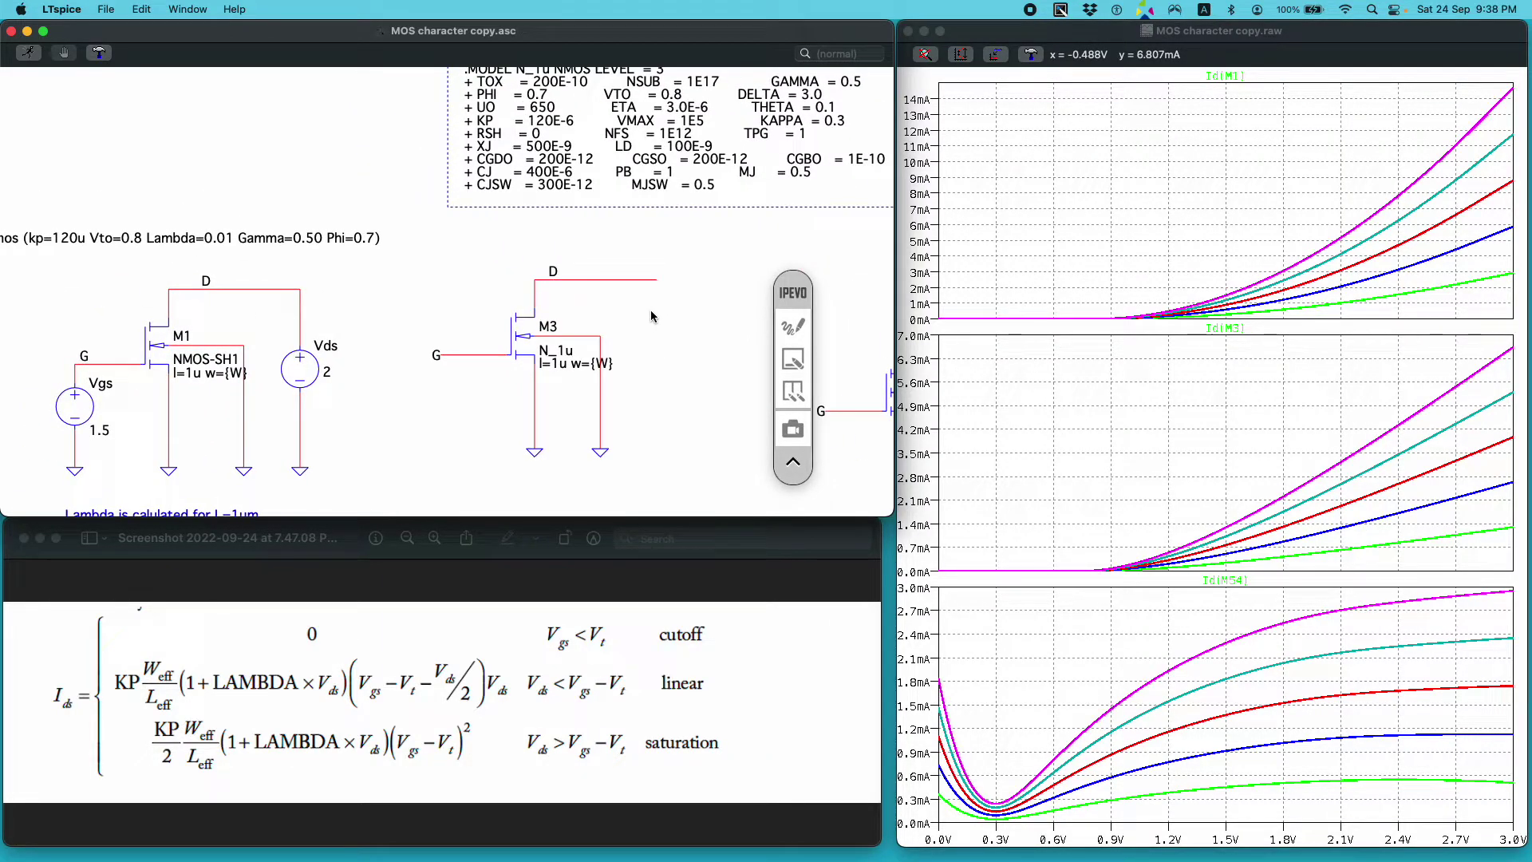
pyautogui.click(1146, 471)
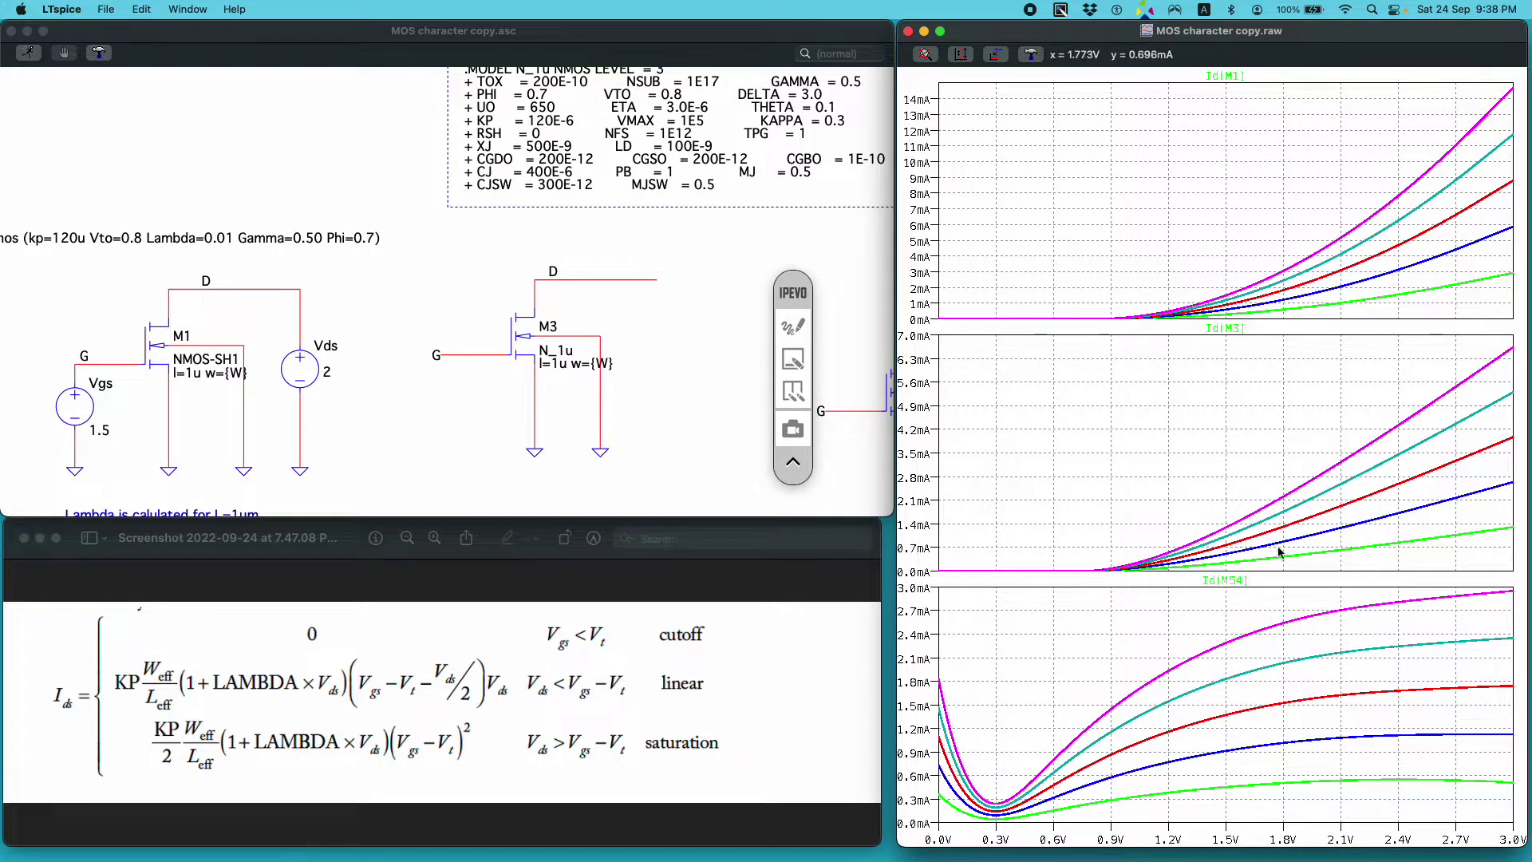
pyautogui.click(643, 241)
pyautogui.moveTo(691, 250); pyautogui.dragTo(657, 275)
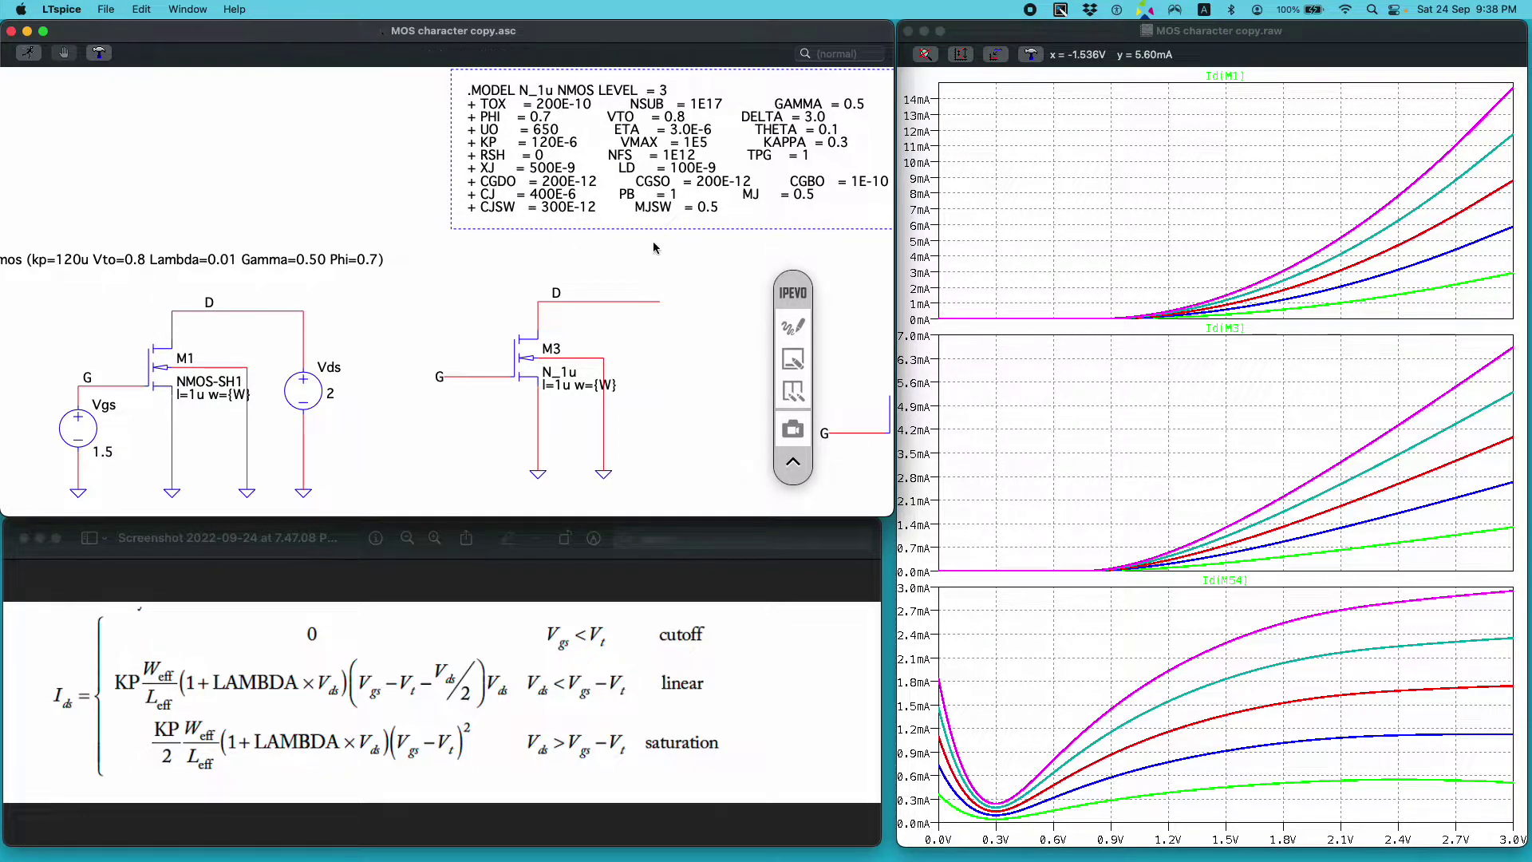
# Step: Check M3's settings and attributes unchanged, then overlay the Id(M3) curves onto the top Id(M1) pane
pyautogui.rightClick(537, 369)
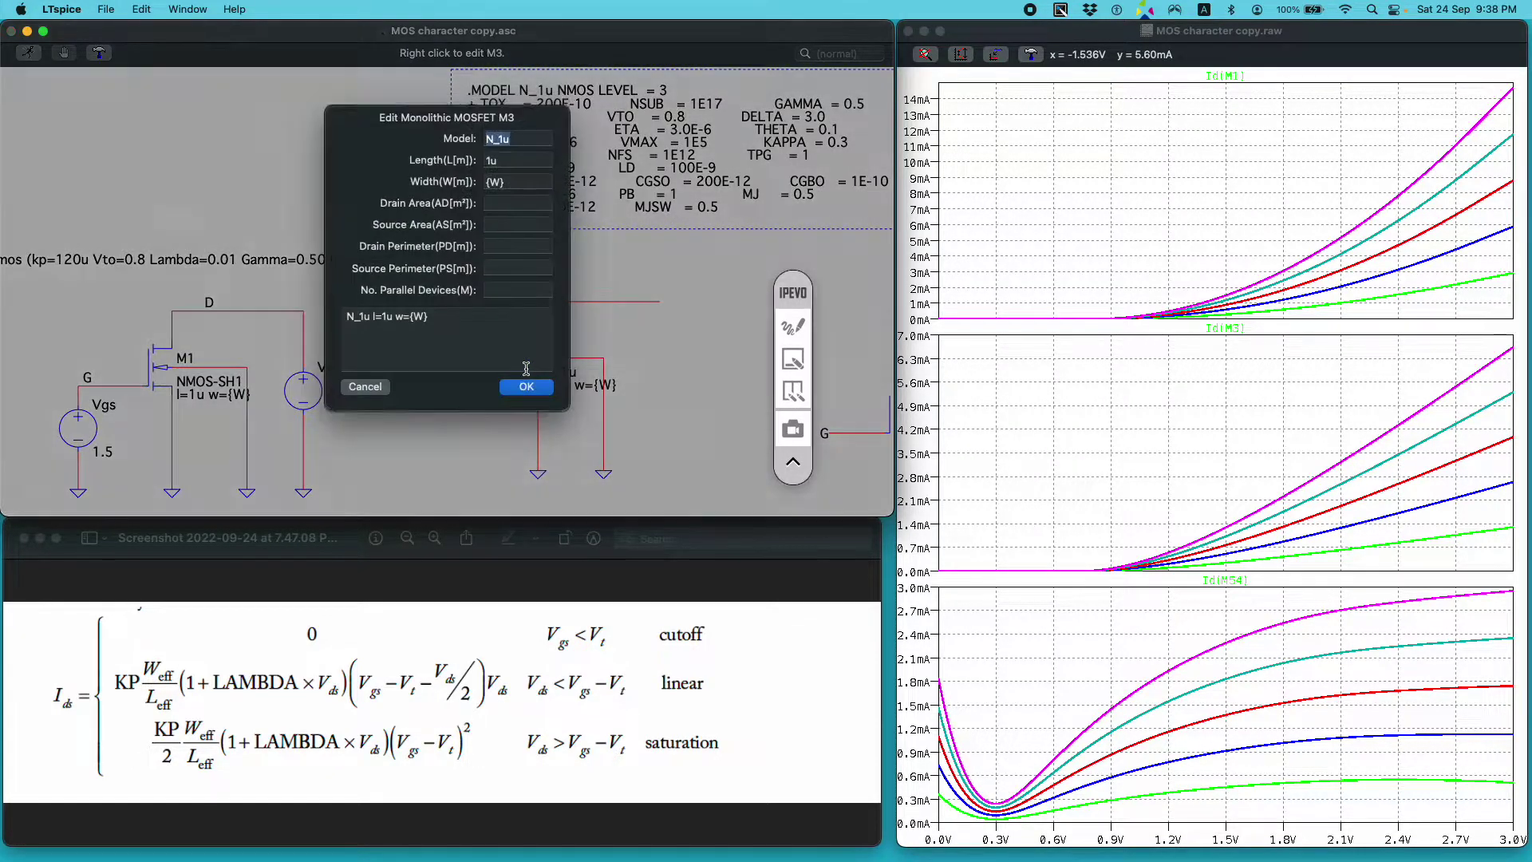
pyautogui.click(378, 404)
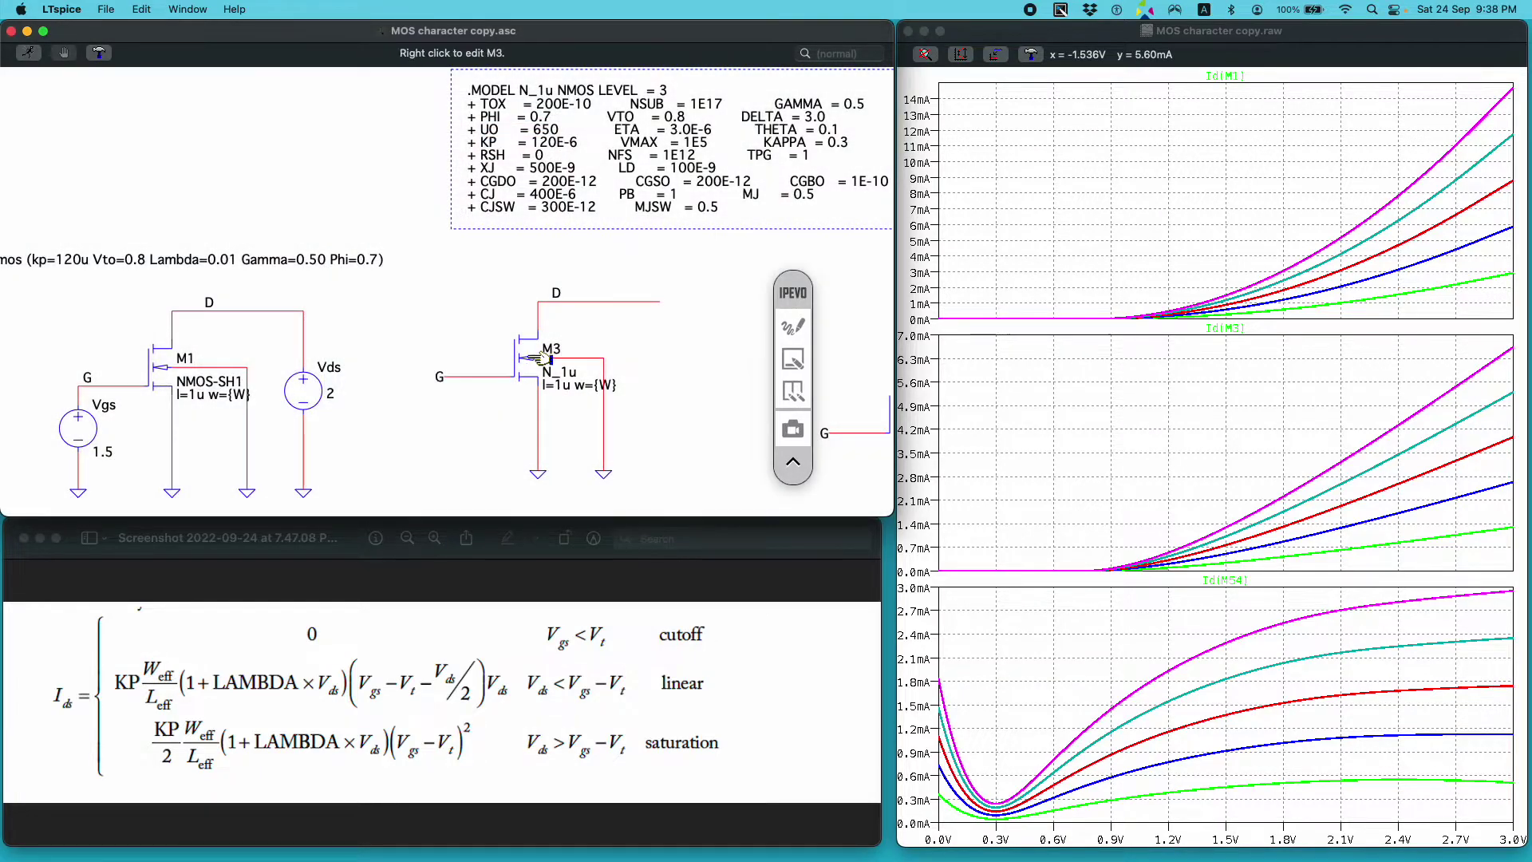
pyautogui.keyDown('ctrl'); pyautogui.rightClick(529, 362); pyautogui.keyUp('ctrl')
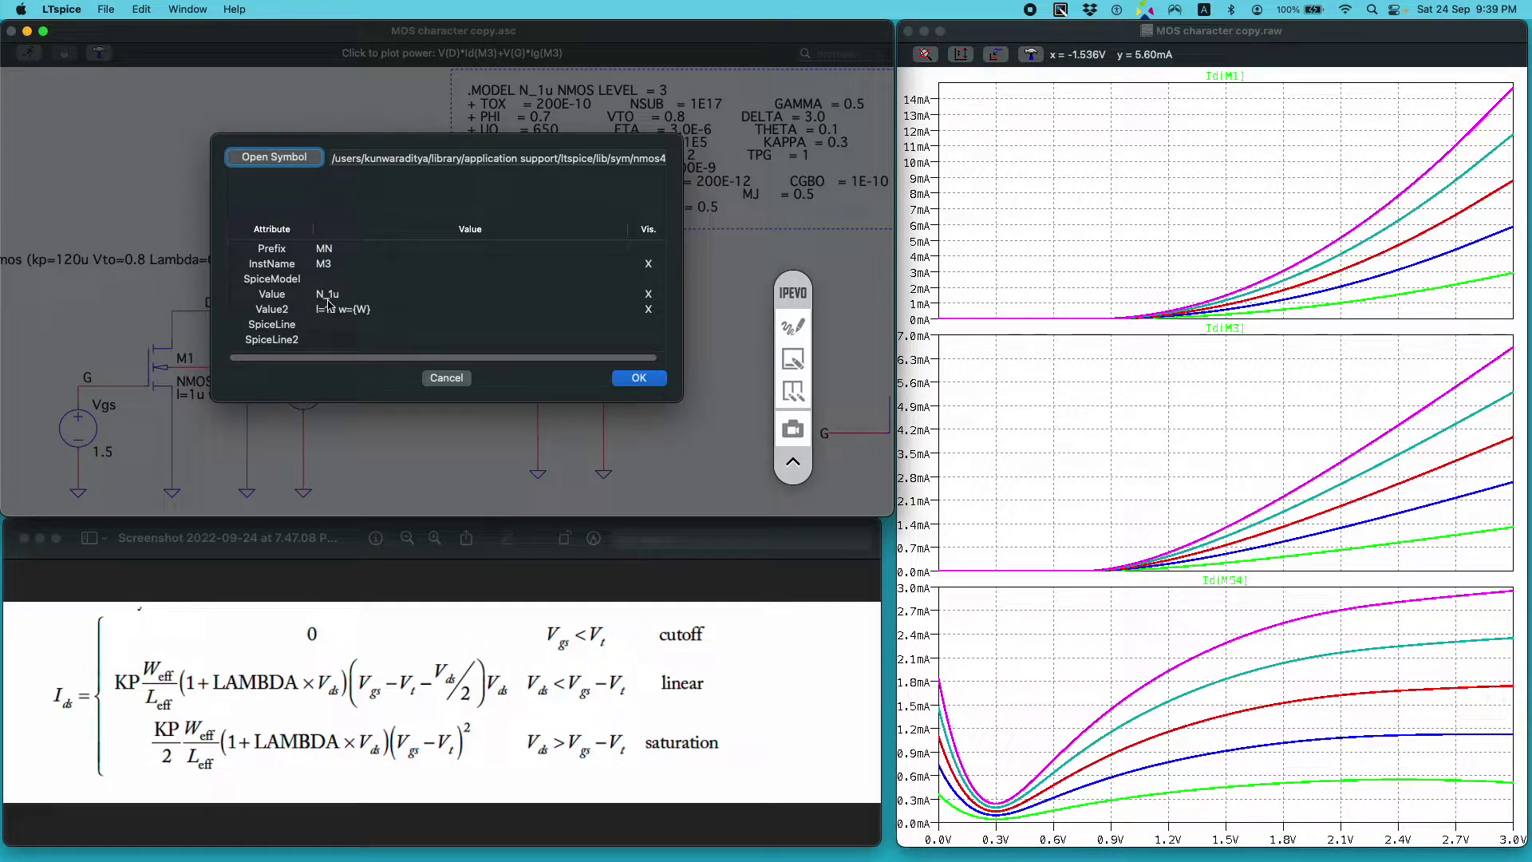
pyautogui.click(446, 377)
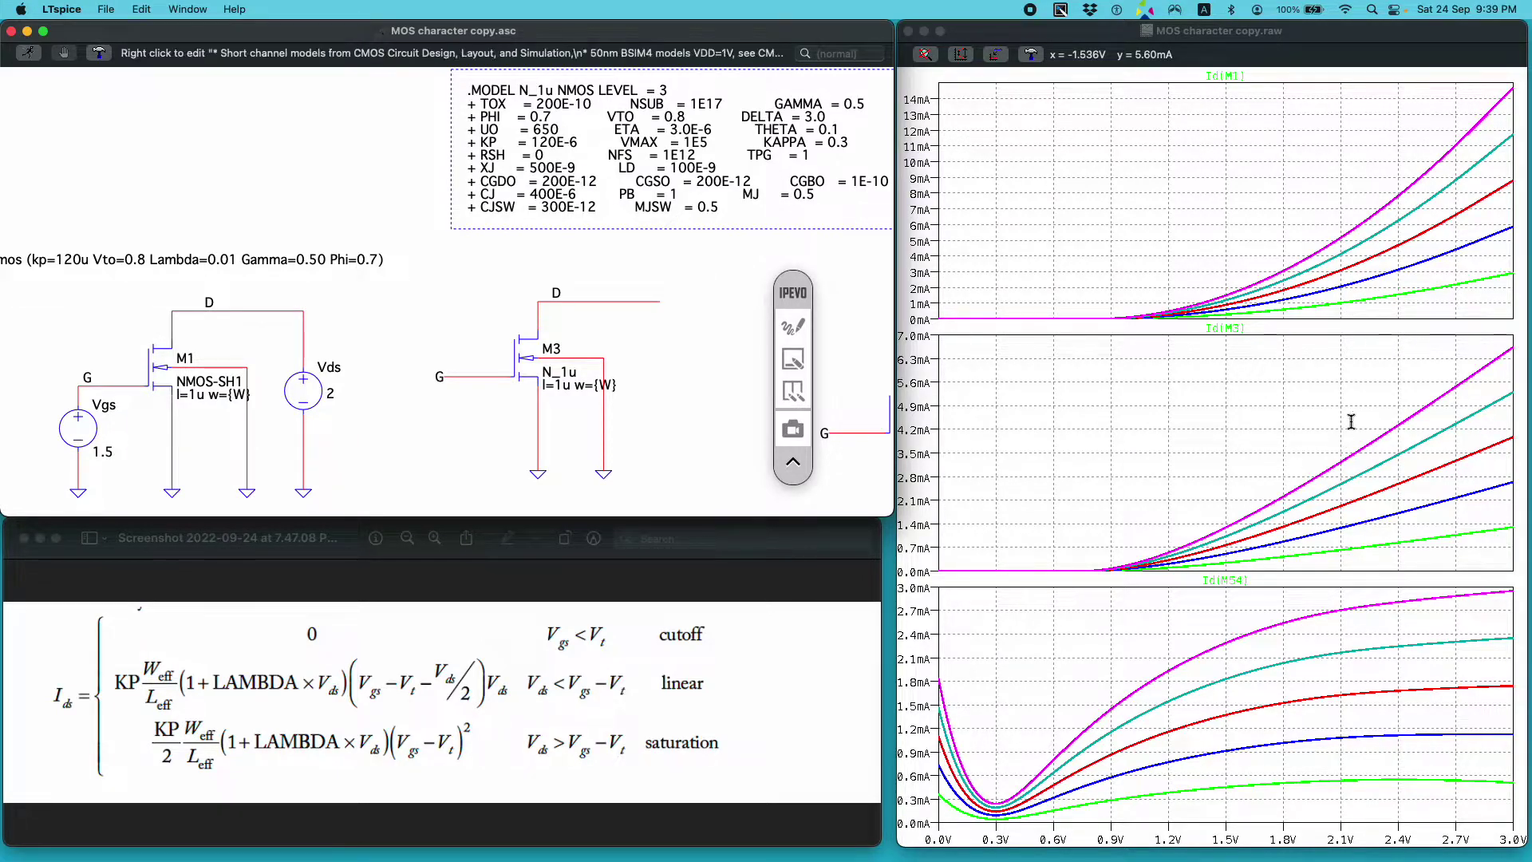
pyautogui.click(961, 369)
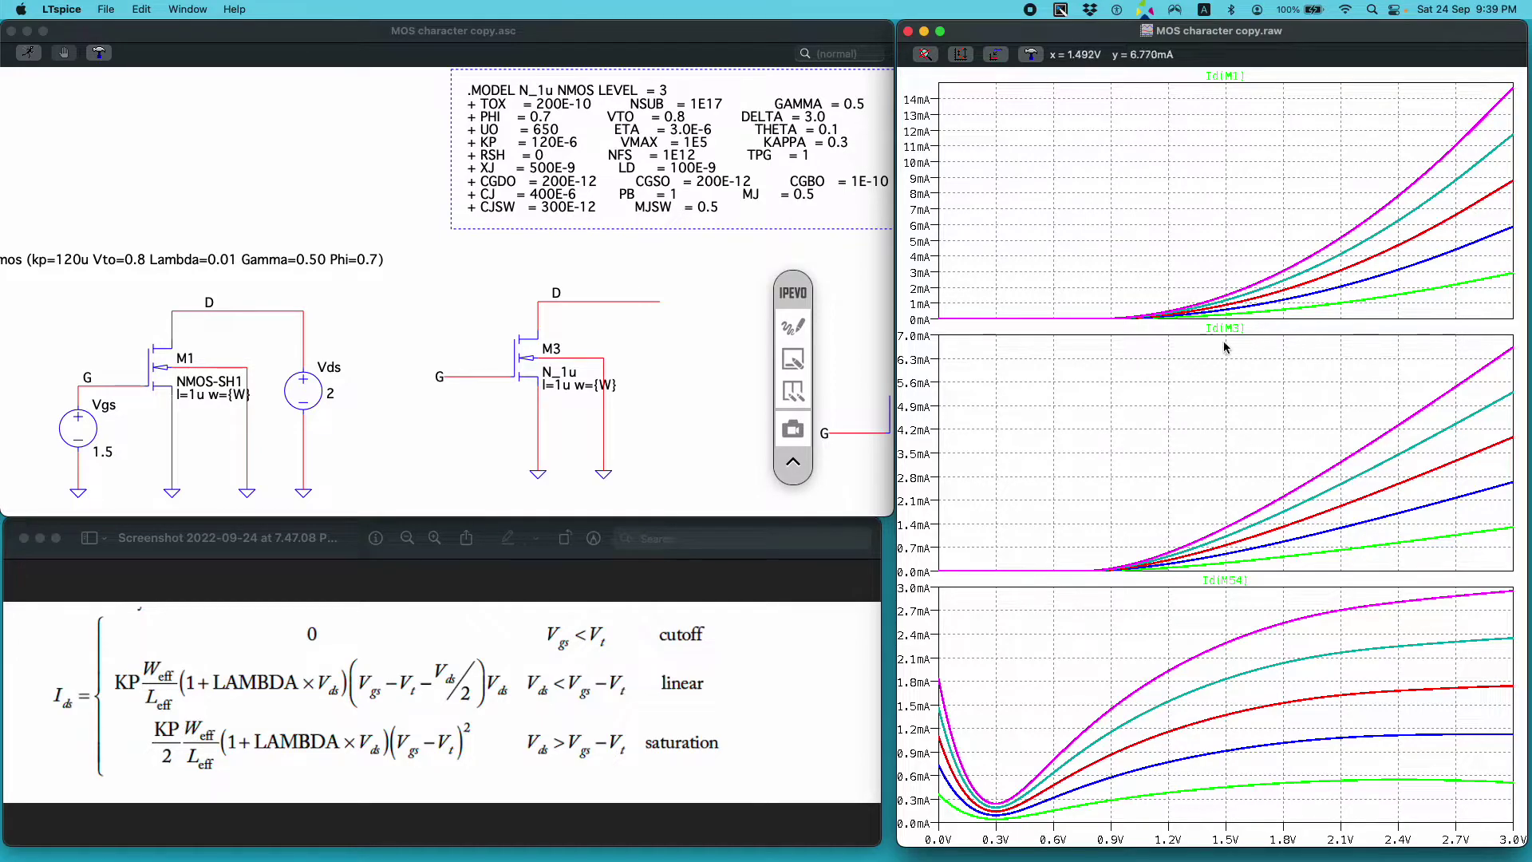
pyautogui.moveTo(1228, 328); pyautogui.dragTo(1232, 239)
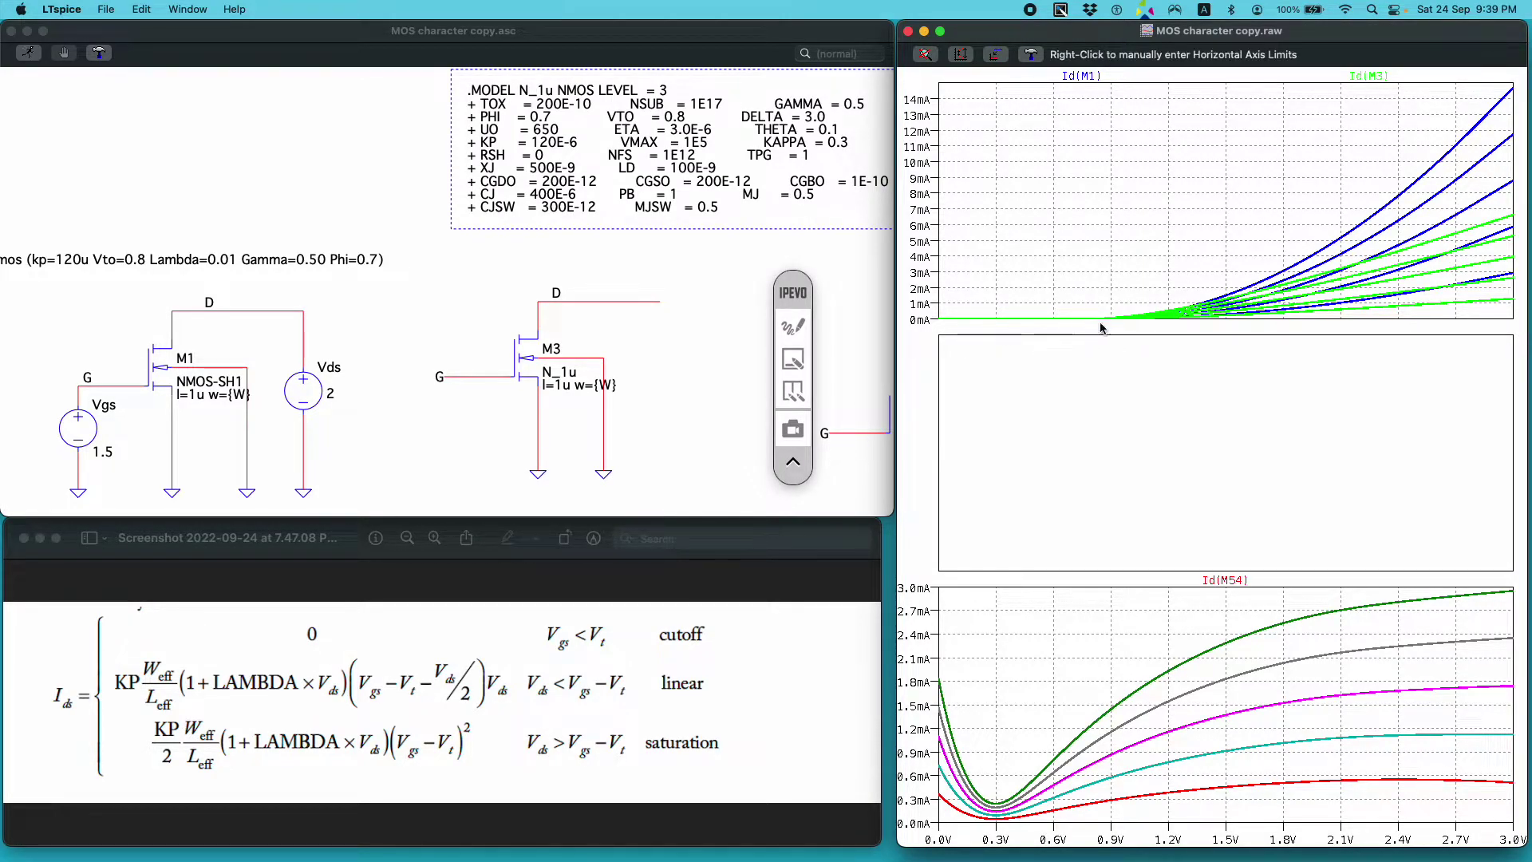
pyautogui.click(792, 325)
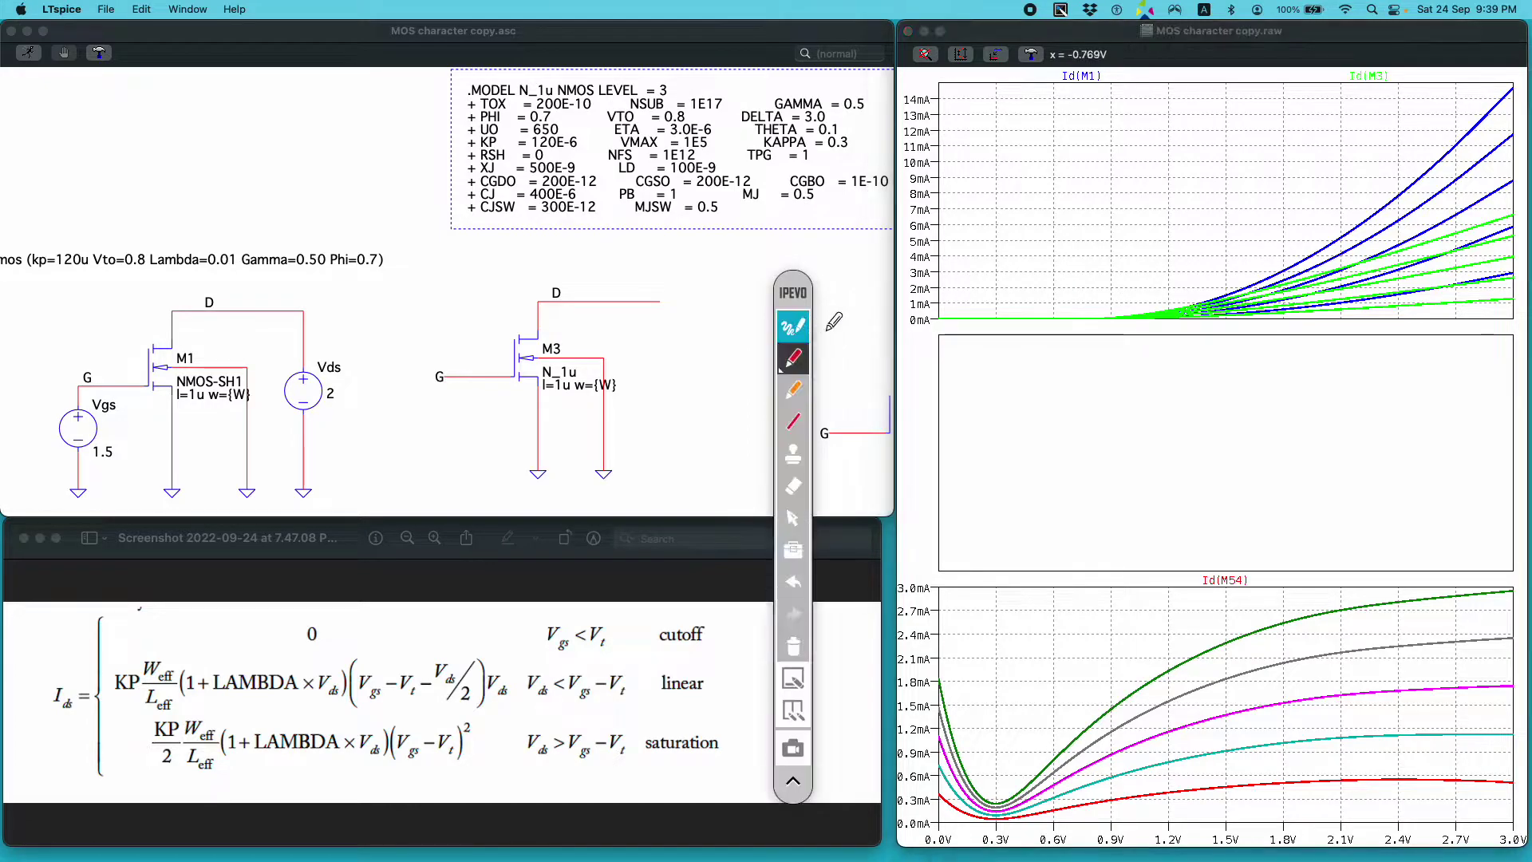
pyautogui.moveTo(1344, 223)
pyautogui.mouseDown()
pyautogui.moveTo(1339, 195)
pyautogui.moveTo(1301, 177)
pyautogui.moveTo(1345, 168)
pyautogui.mouseUp()
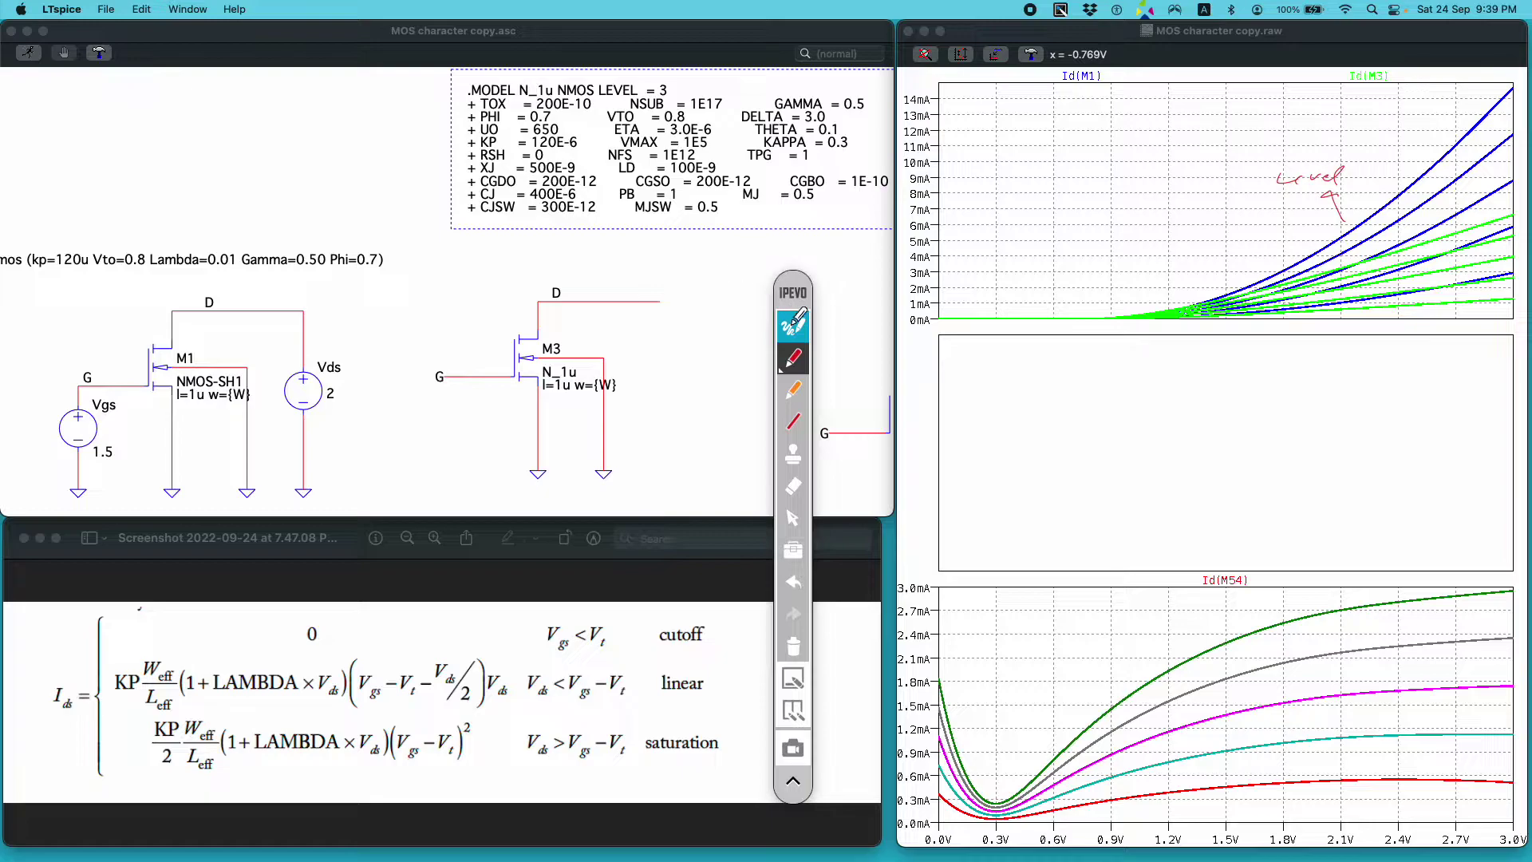
pyautogui.click(792, 326)
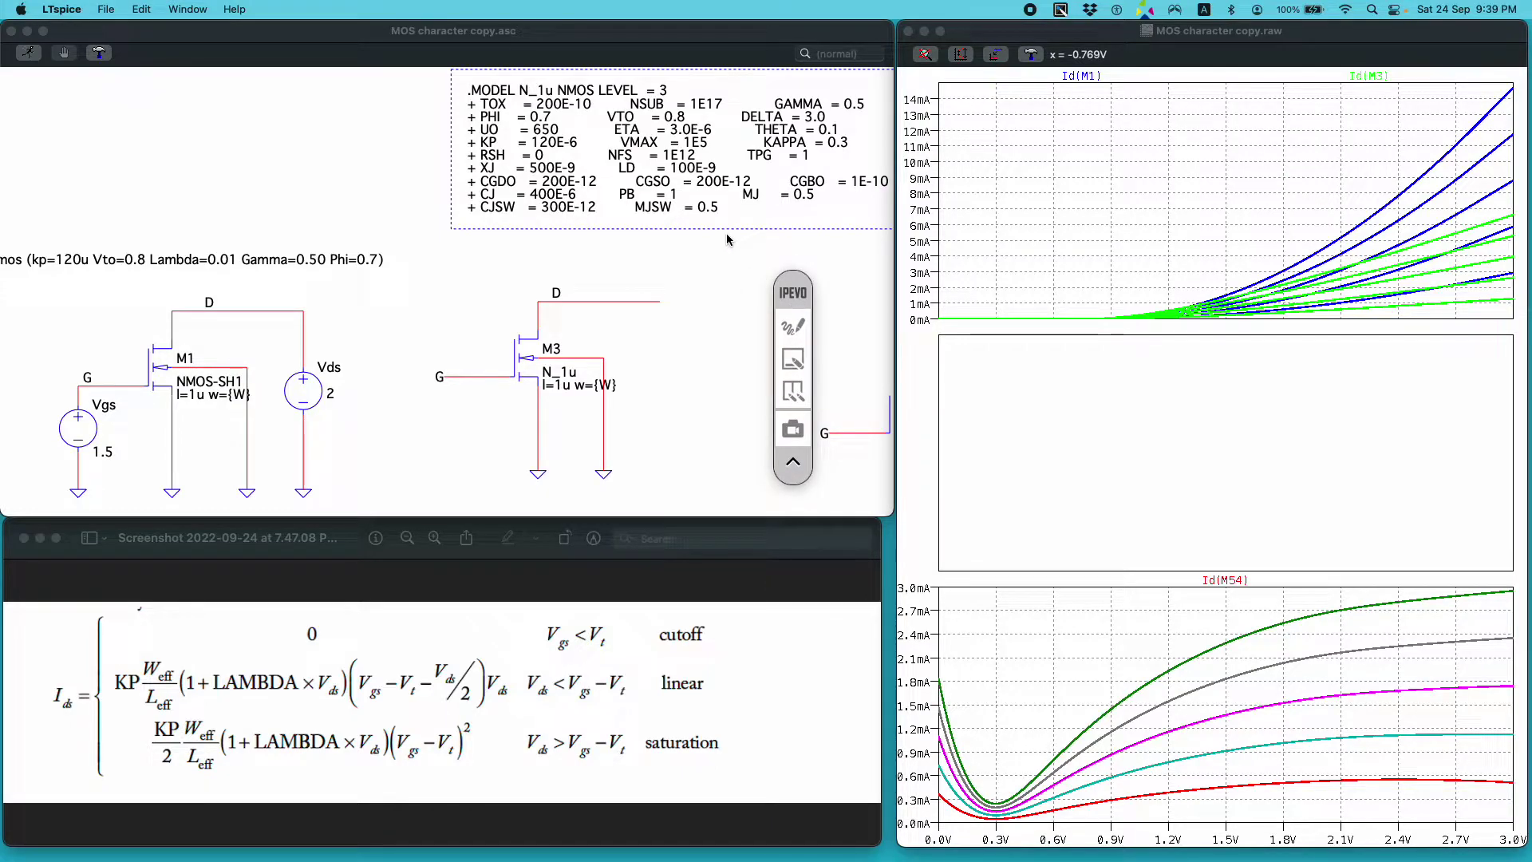
# Step: Pan the schematic over to the M54 circuit and bring up the waveform window
pyautogui.click(731, 261)
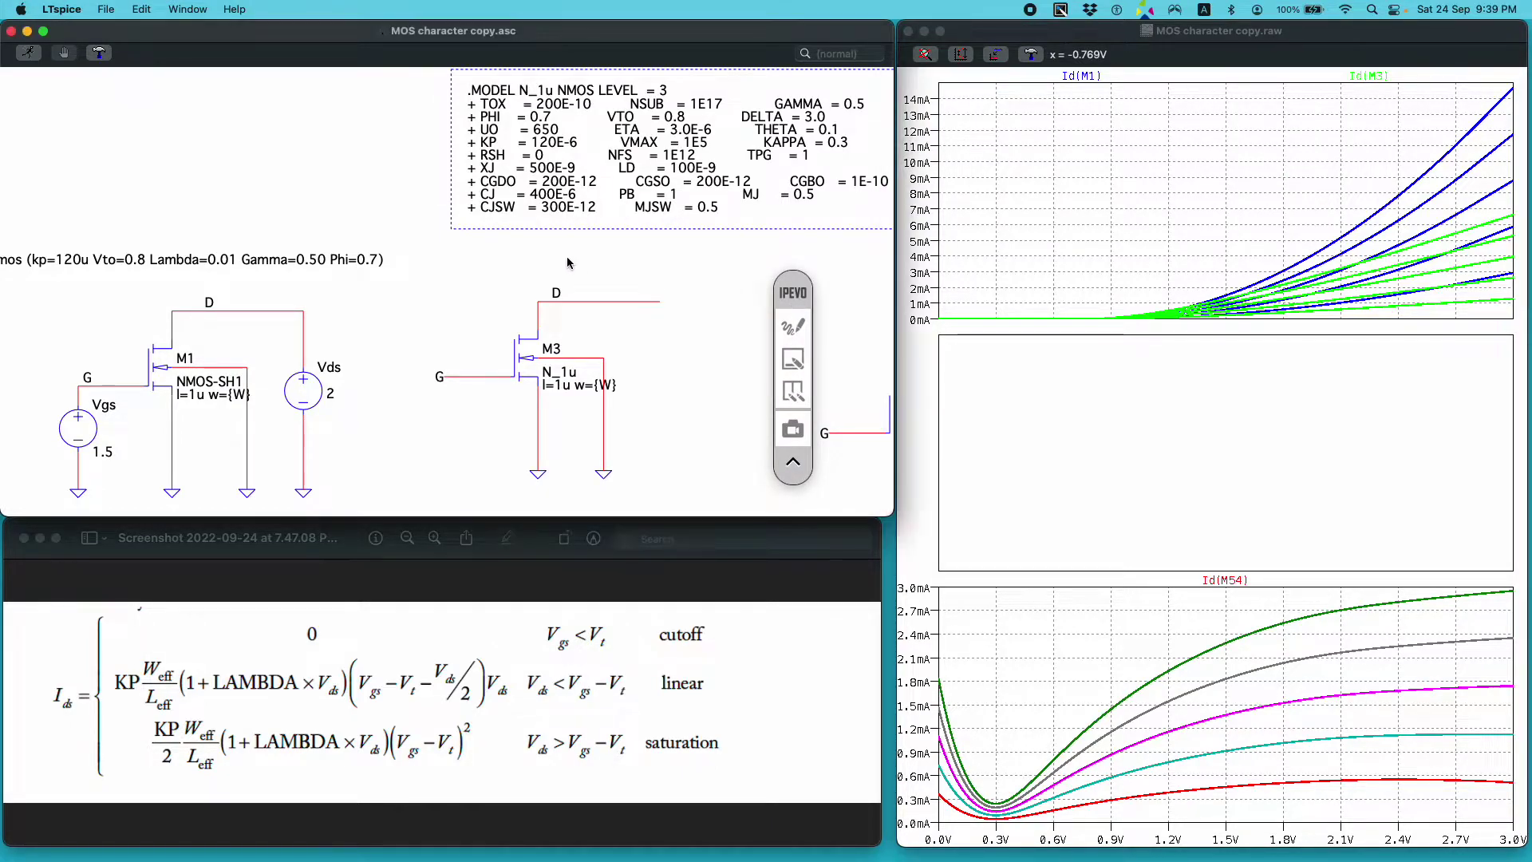
pyautogui.moveTo(647, 262); pyautogui.dragTo(93, 223)
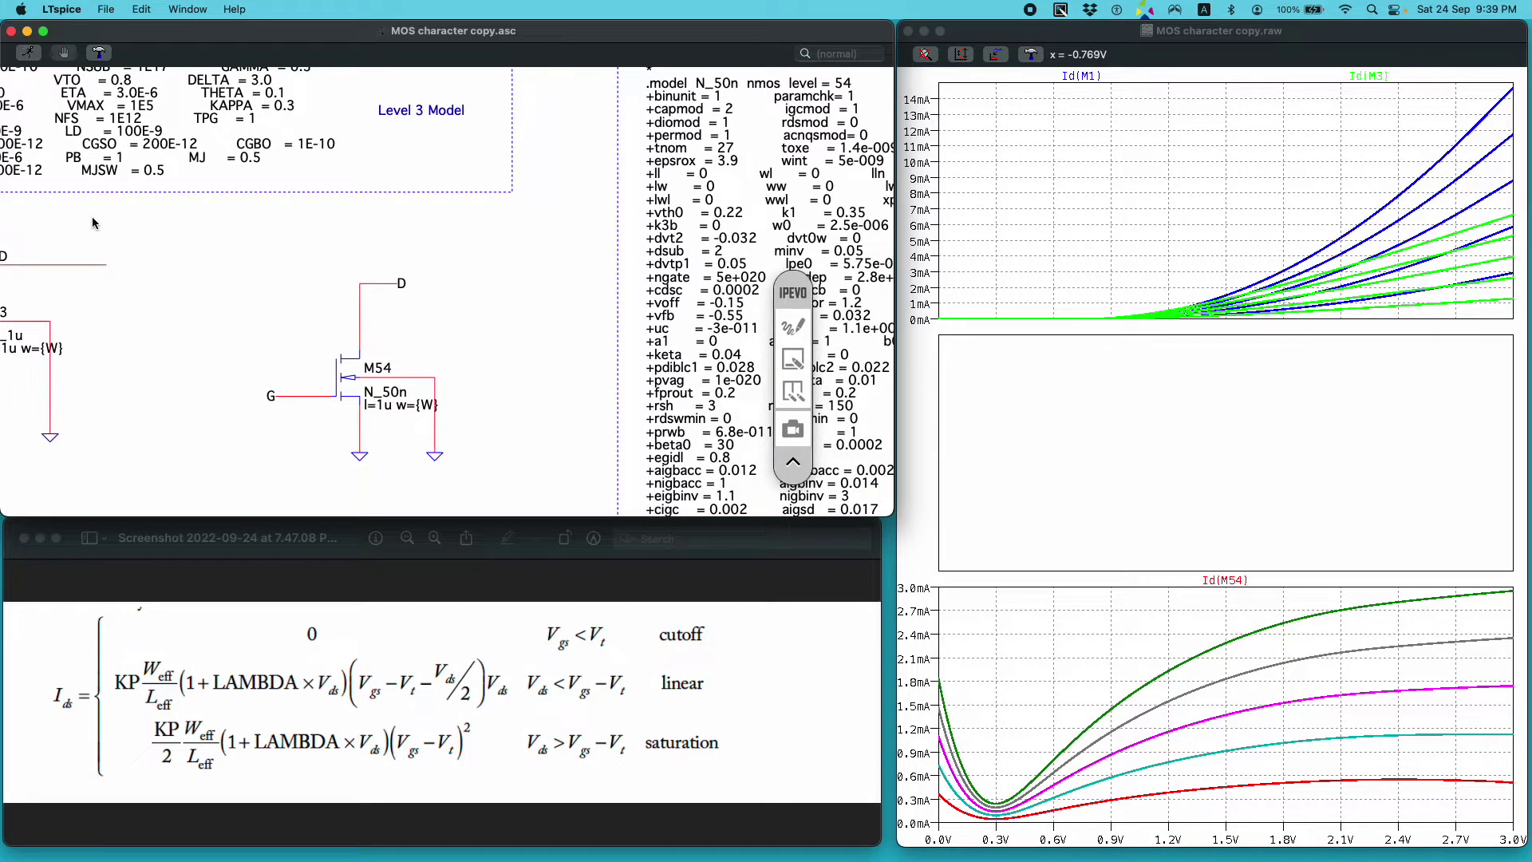
pyautogui.click(1203, 158)
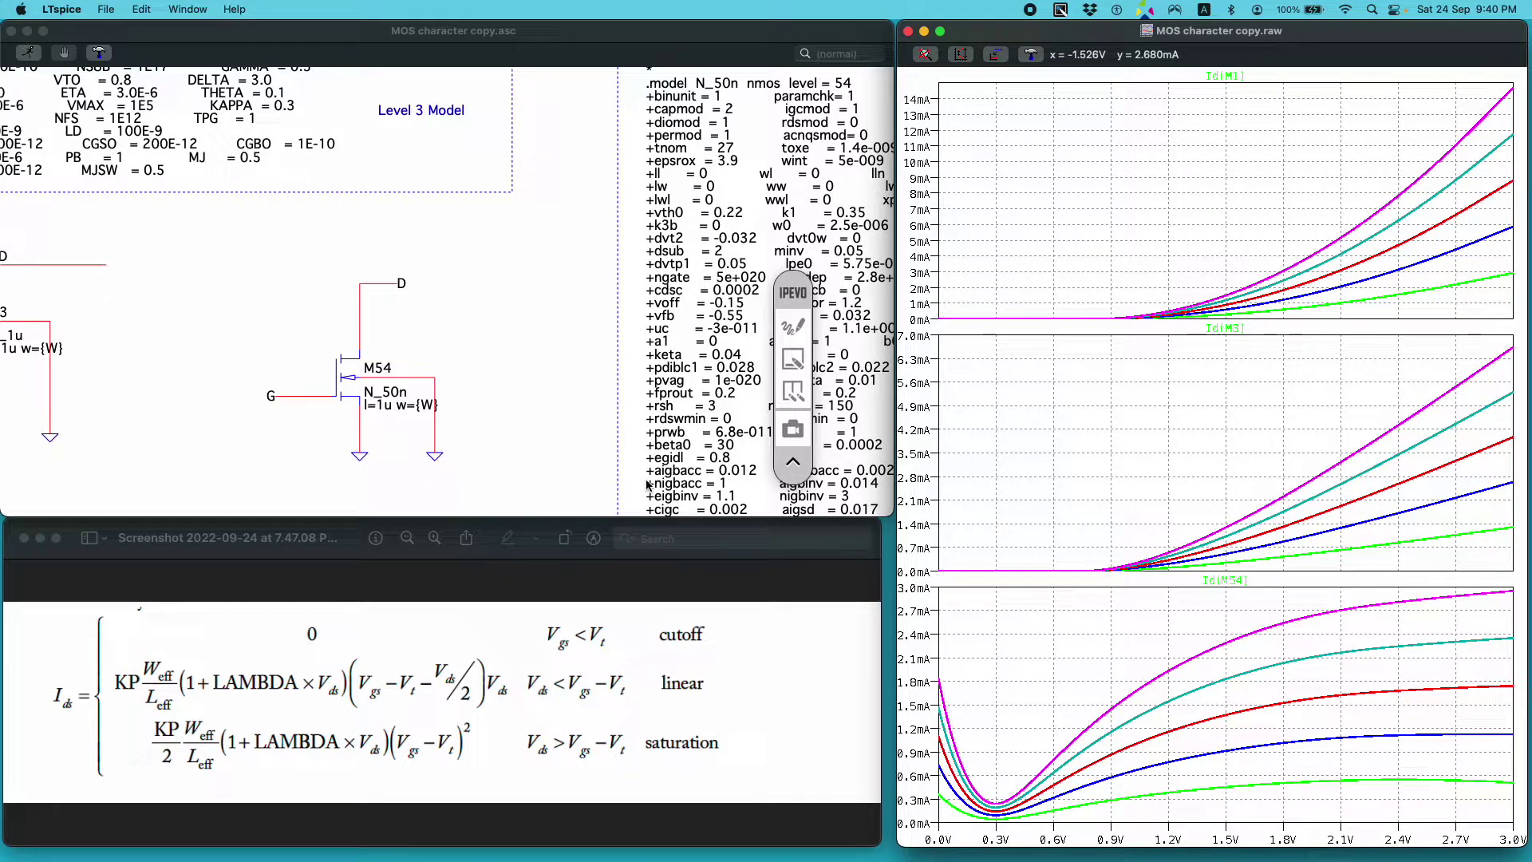
# Step: Zoom the schematic out until the whole BSIM4 level 54 model block is visible
pyautogui.click(563, 275)
pyautogui.hscroll(5, 303, 315)
pyautogui.scroll(2, 304, 315)
pyautogui.scroll(-2, 240, 303)
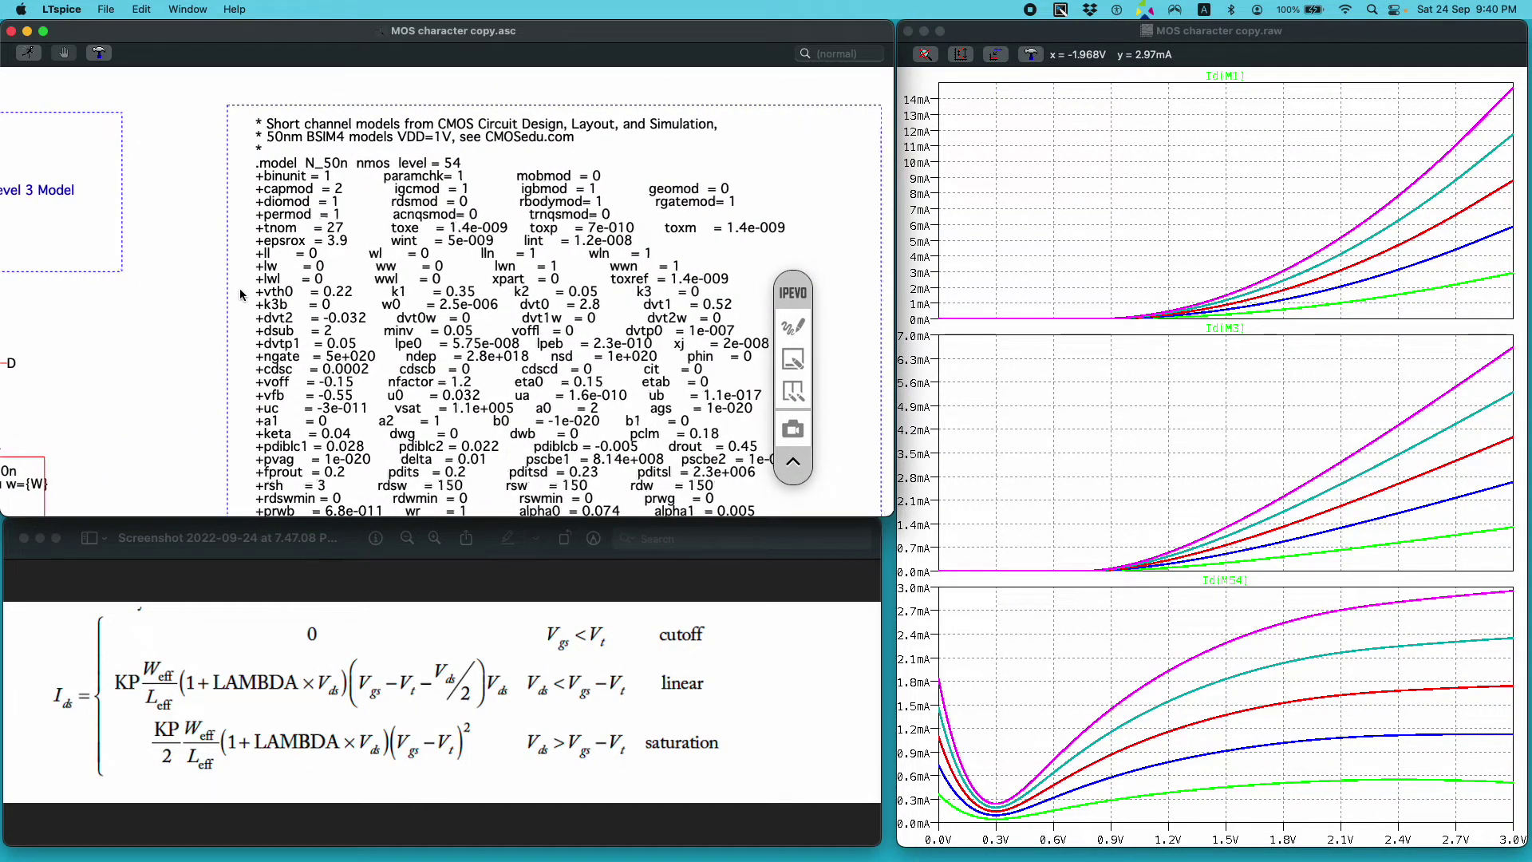
pyautogui.hscroll(-2, 319, 311)
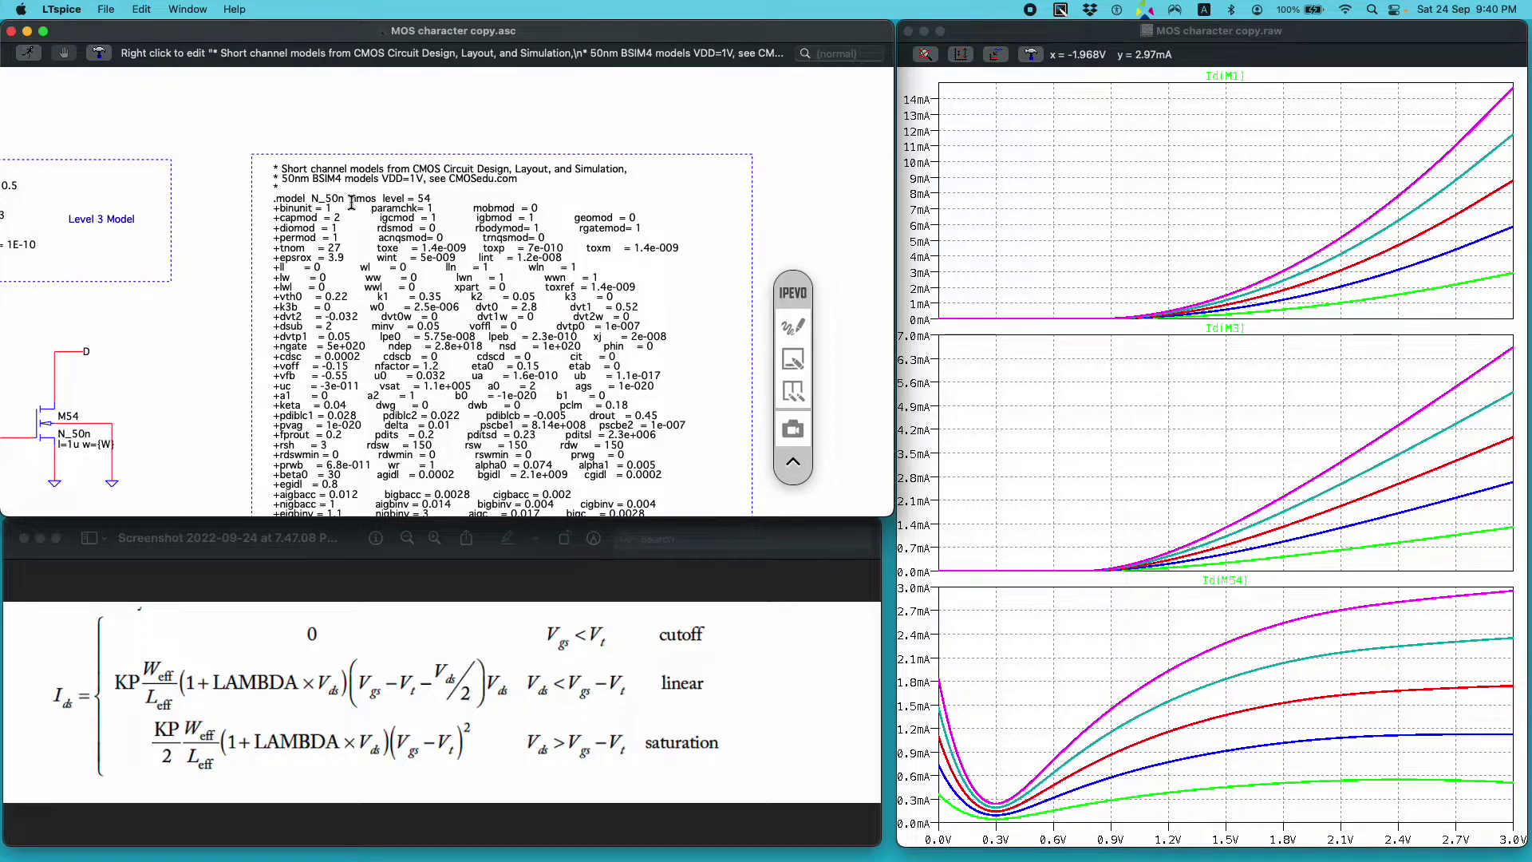
pyautogui.scroll(-3, 242, 304)
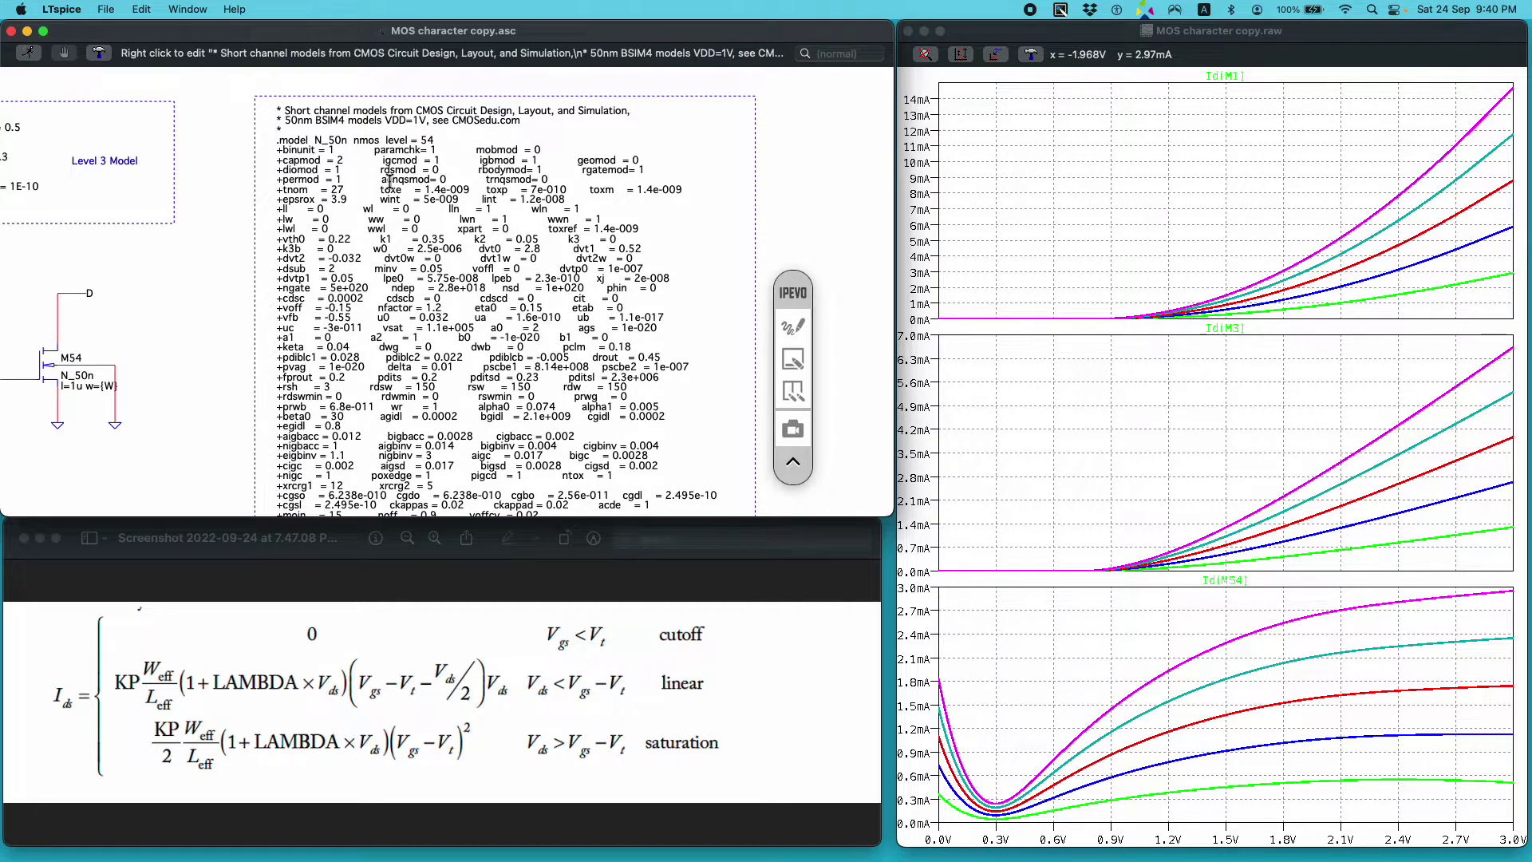
pyautogui.scroll(-2, 388, 179)
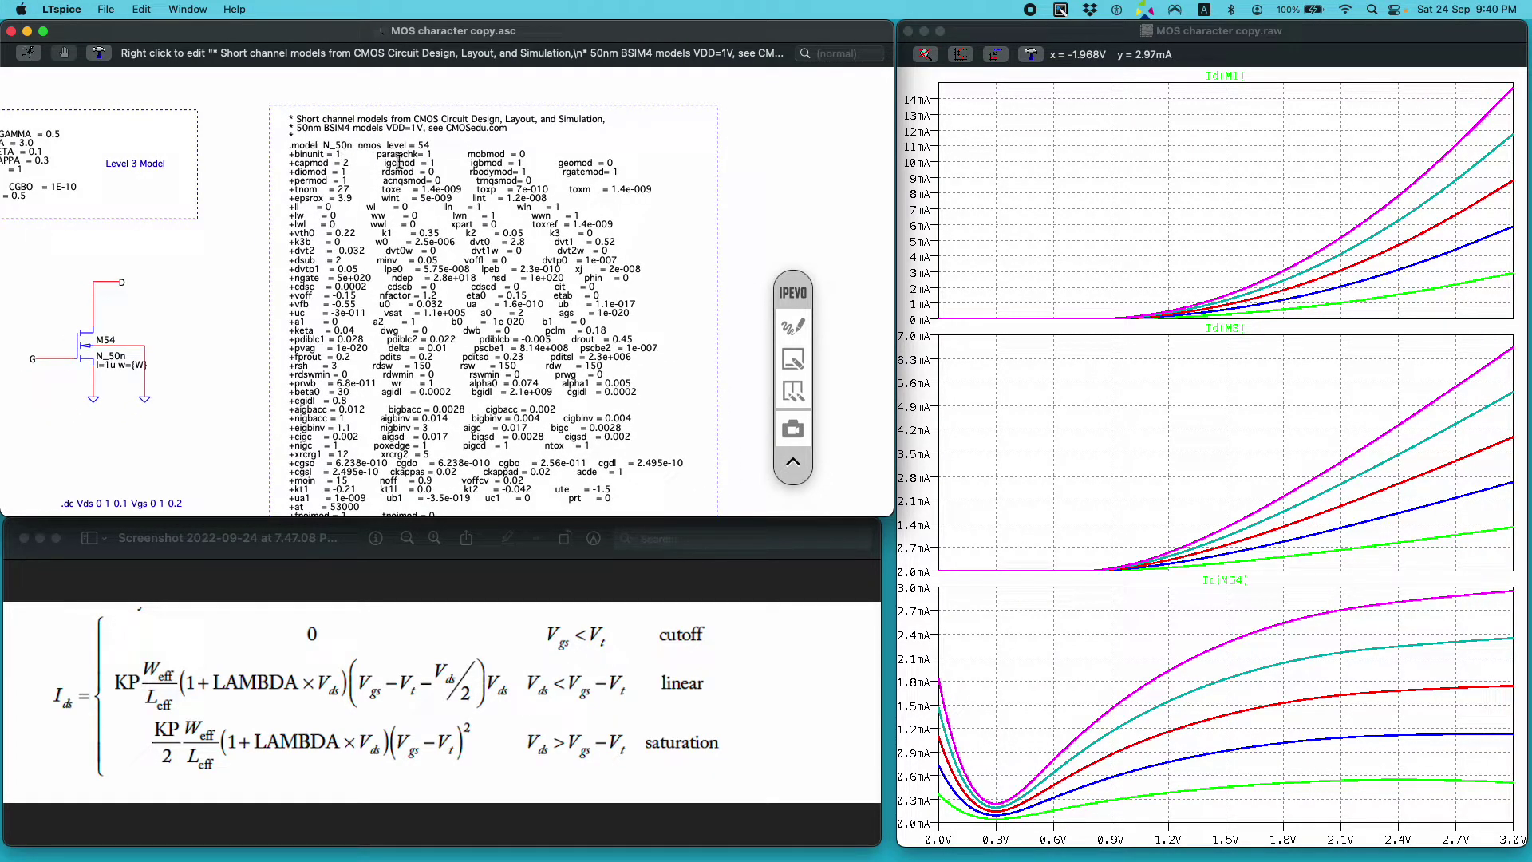
pyautogui.scroll(-1, 399, 162)
pyautogui.scroll(-2, 399, 160)
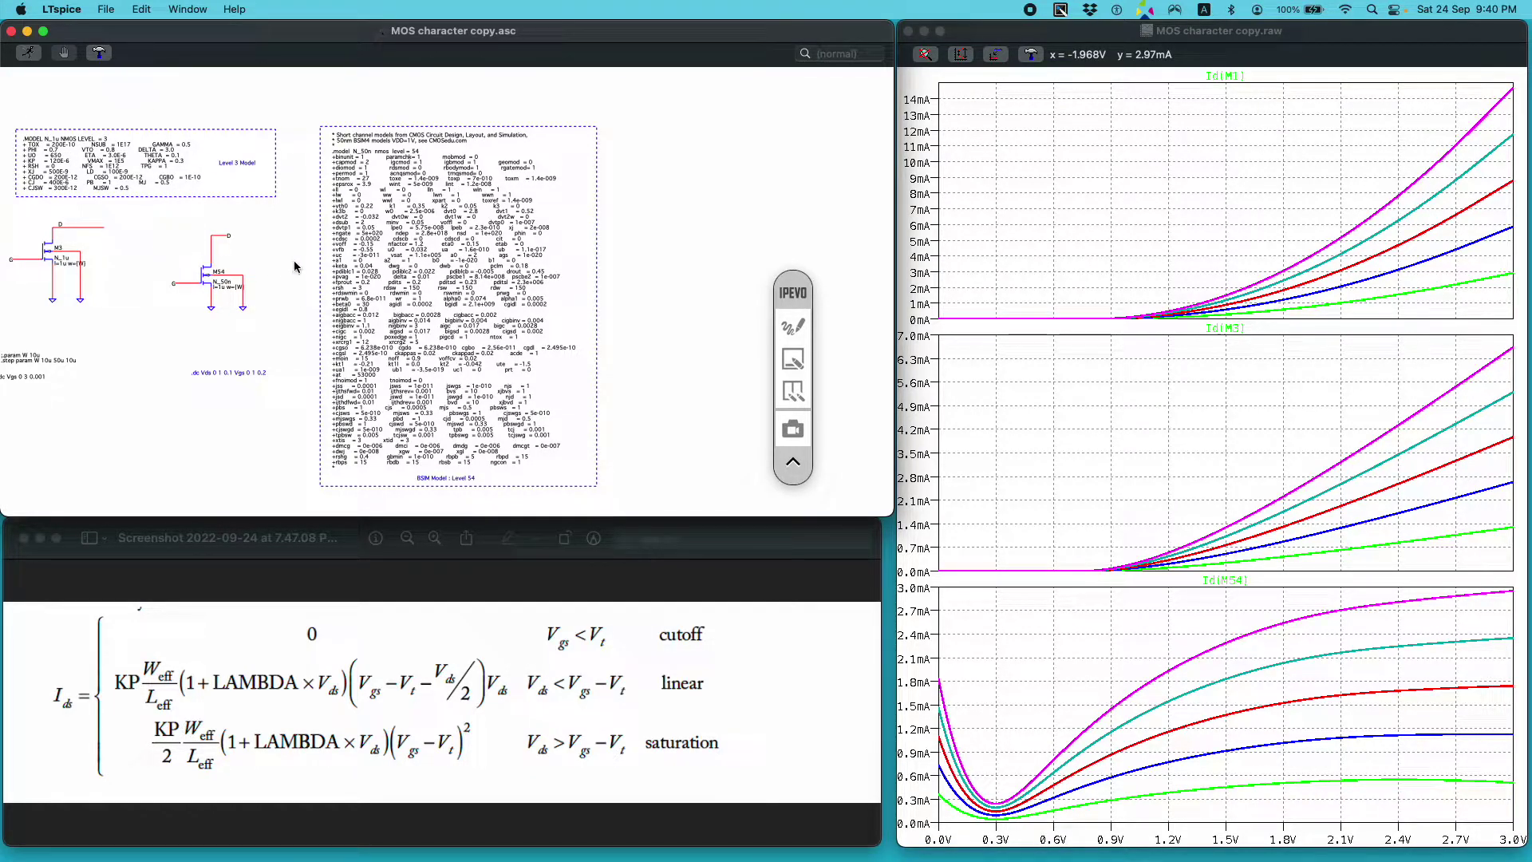
pyautogui.scroll(1, 381, 252)
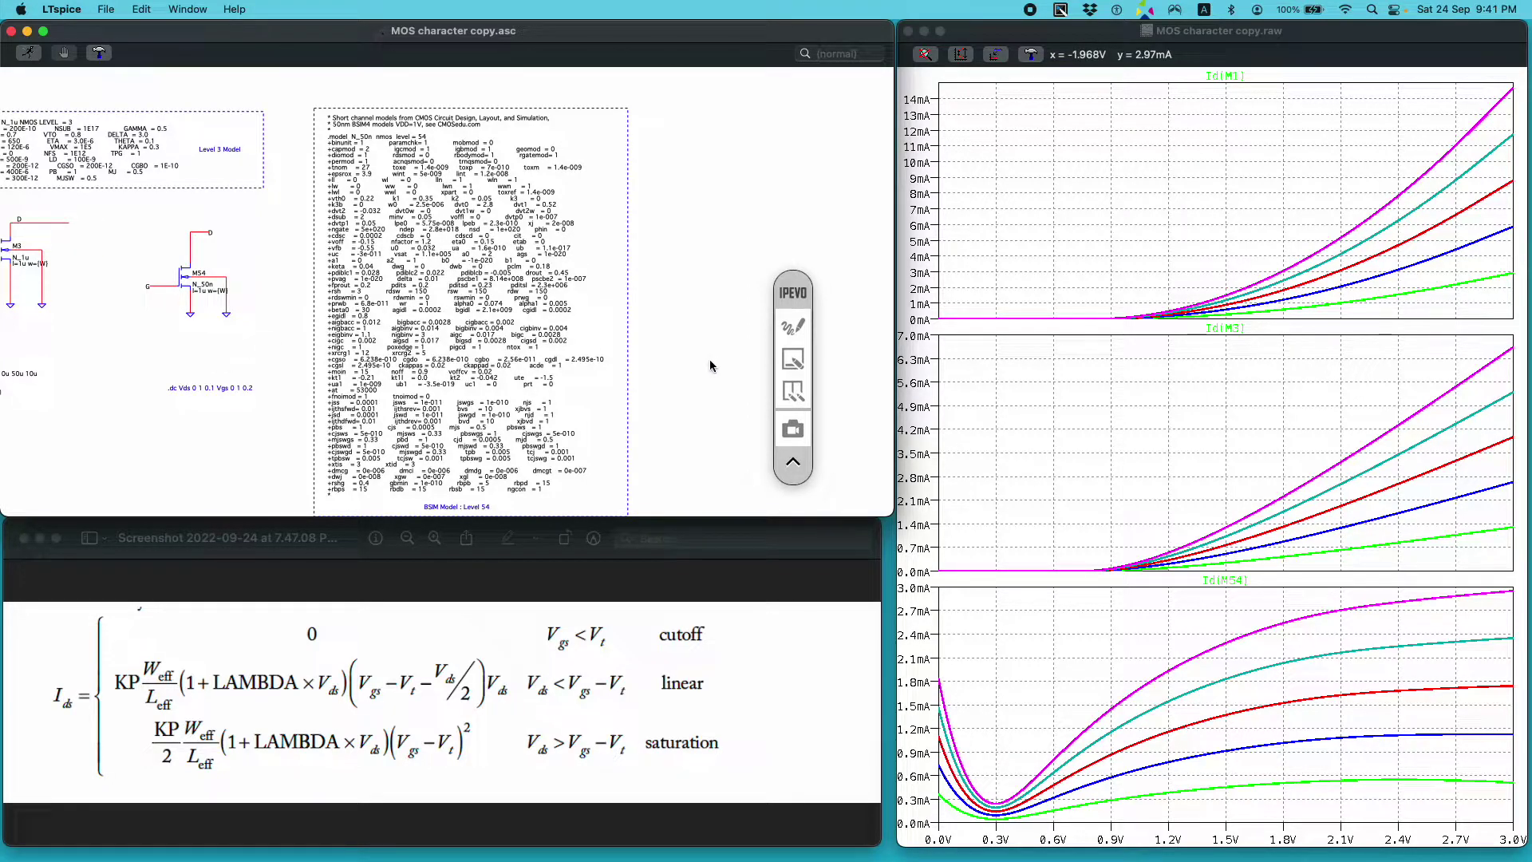
pyautogui.click(803, 325)
pyautogui.moveTo(660, 209)
pyautogui.mouseDown()
pyautogui.moveTo(732, 231)
pyautogui.moveTo(662, 279)
pyautogui.moveTo(710, 257)
pyautogui.mouseUp()
pyautogui.moveTo(710, 257); pyautogui.dragTo(727, 278)
pyautogui.moveTo(743, 262); pyautogui.dragTo(737, 276)
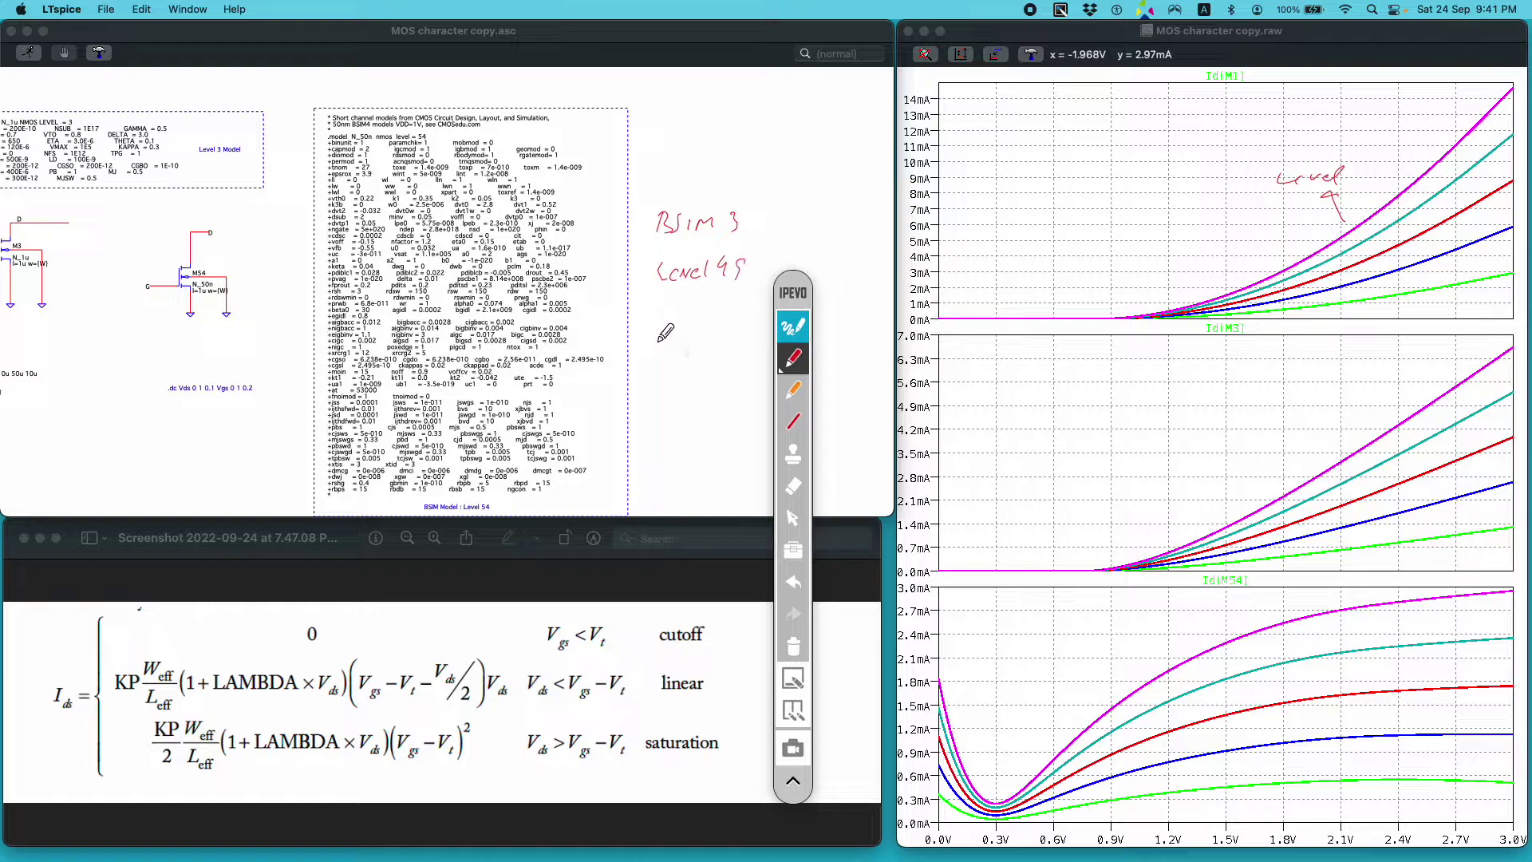
pyautogui.moveTo(652, 345)
pyautogui.mouseDown()
pyautogui.moveTo(727, 339)
pyautogui.moveTo(718, 359)
pyautogui.mouseUp()
pyautogui.moveTo(638, 403)
pyautogui.mouseDown()
pyautogui.moveTo(695, 375)
pyautogui.moveTo(729, 399)
pyautogui.mouseUp()
pyautogui.click(732, 393)
pyautogui.moveTo(654, 238); pyautogui.dragTo(749, 237)
pyautogui.moveTo(645, 374); pyautogui.dragTo(693, 372)
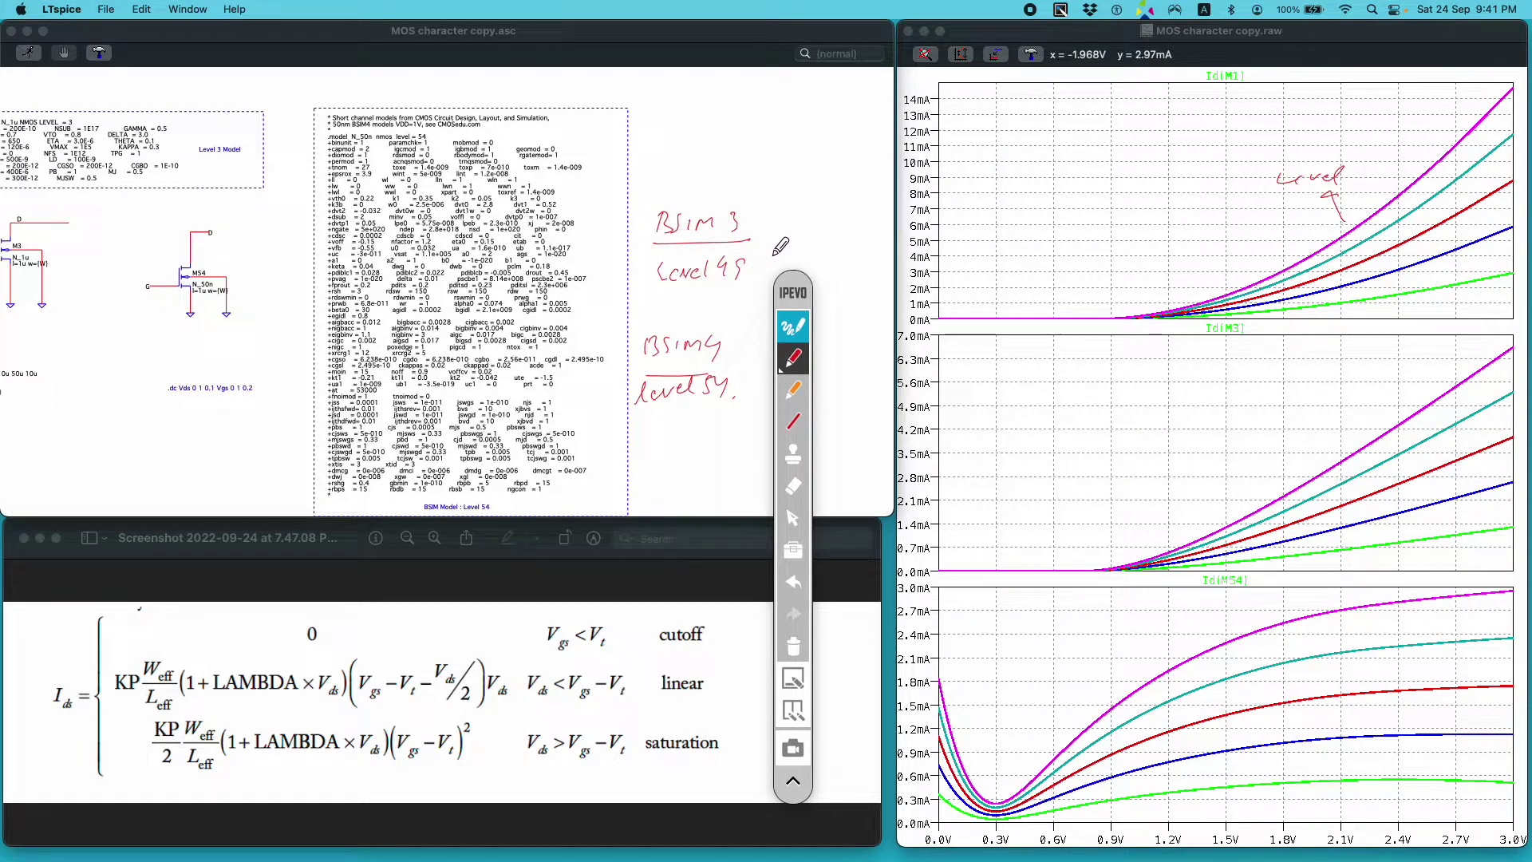
pyautogui.moveTo(790, 234)
pyautogui.mouseDown()
pyautogui.moveTo(787, 249)
pyautogui.moveTo(859, 234)
pyautogui.mouseUp()
pyautogui.moveTo(662, 291); pyautogui.dragTo(848, 252)
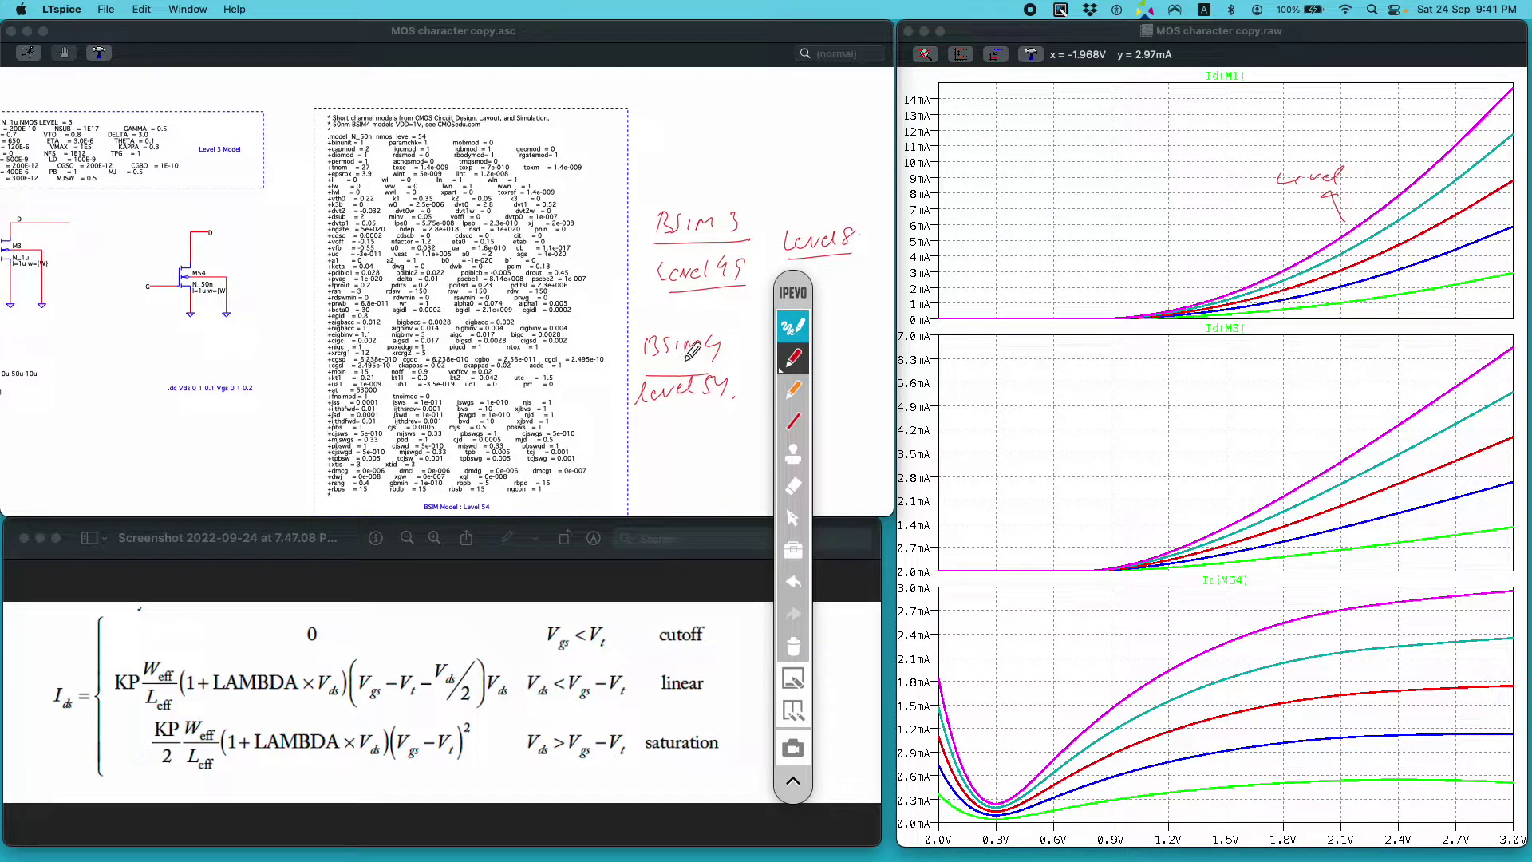
pyautogui.moveTo(647, 416); pyautogui.dragTo(714, 414)
pyautogui.click(793, 644)
pyautogui.click(794, 323)
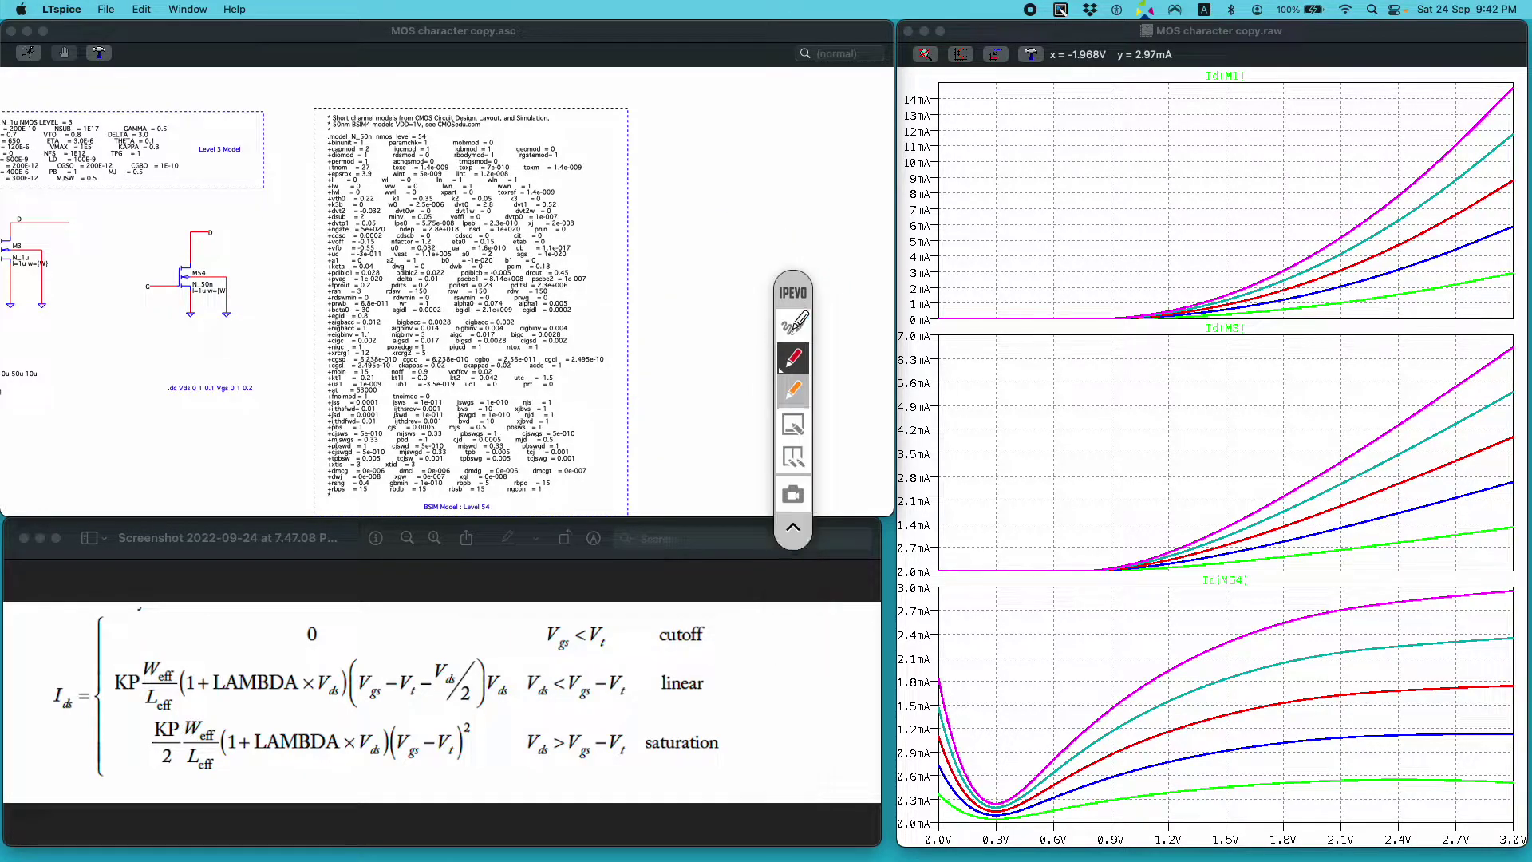
pyautogui.scroll(3, 399, 206)
pyautogui.click(471, 148)
pyautogui.scroll(4, 383, 215)
pyautogui.scroll(1, 383, 216)
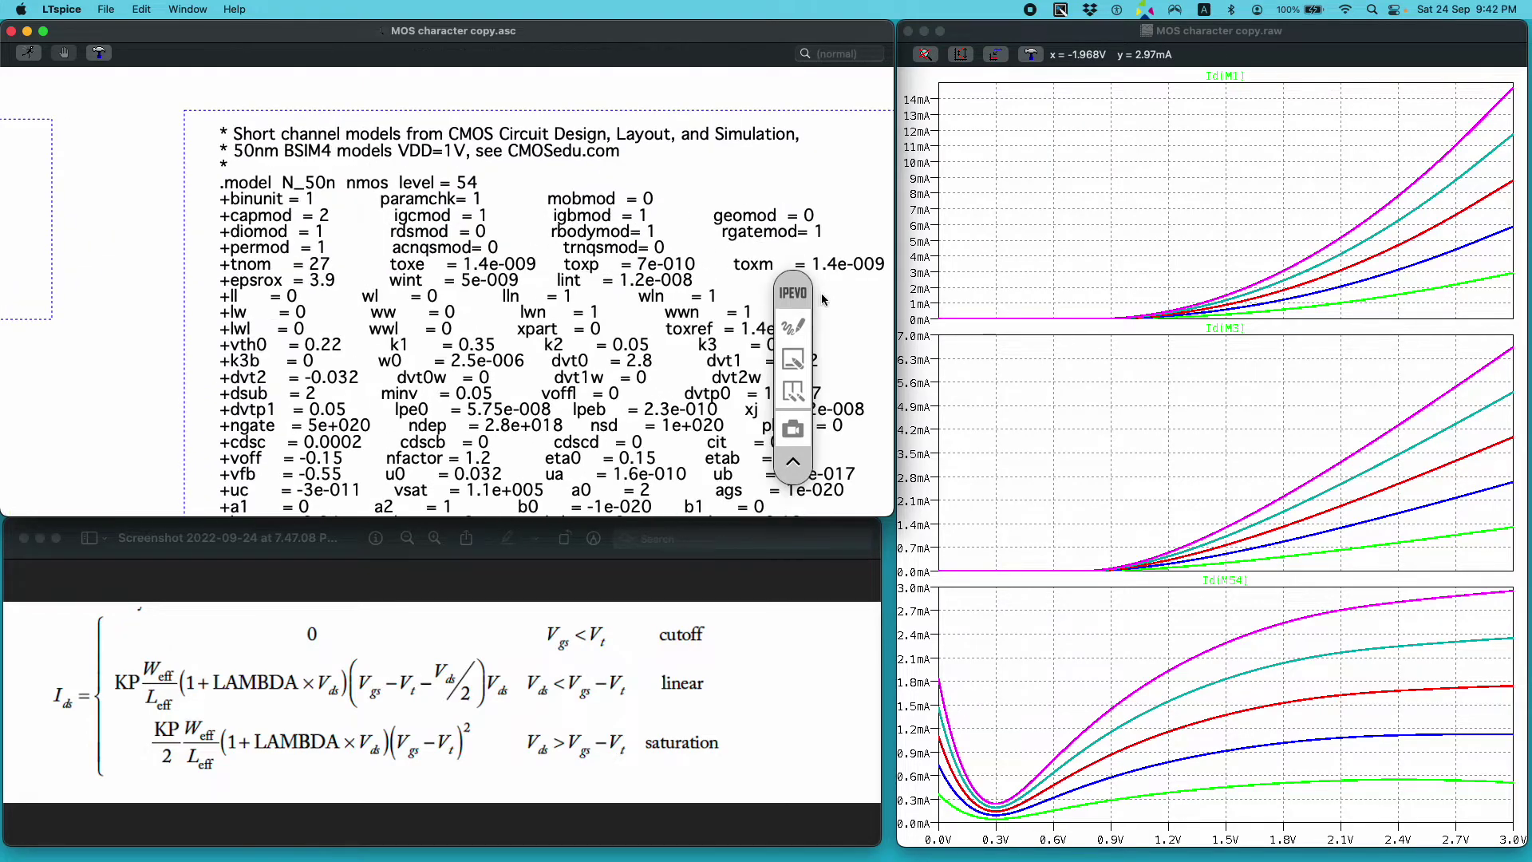
pyautogui.click(793, 326)
pyautogui.moveTo(396, 191); pyautogui.dragTo(480, 194)
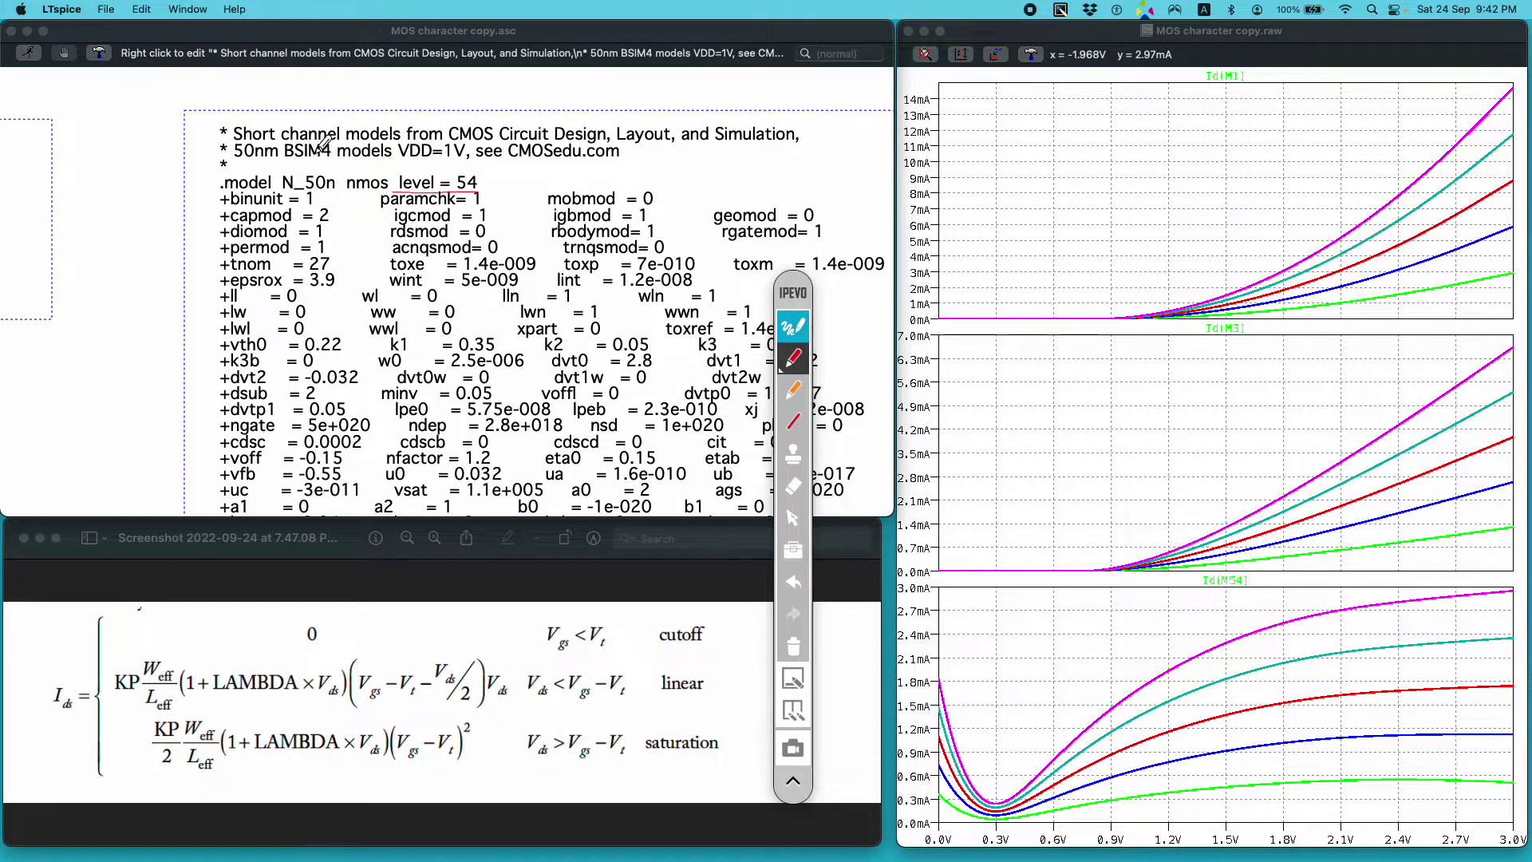
pyautogui.moveTo(285, 163); pyautogui.dragTo(398, 162)
pyautogui.moveTo(461, 162); pyautogui.dragTo(480, 173)
pyautogui.click(792, 326)
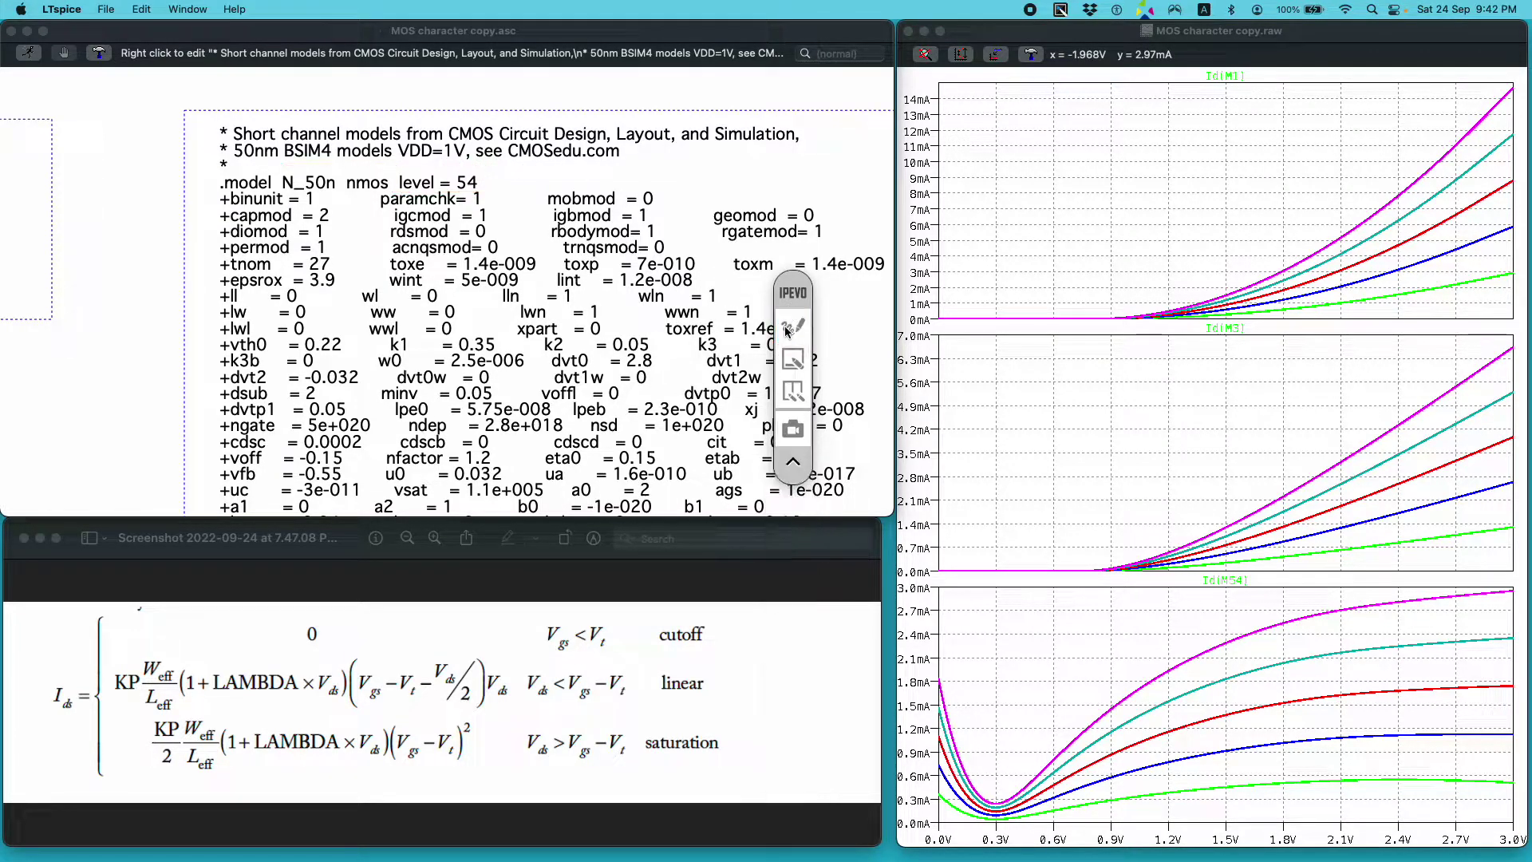
pyautogui.click(164, 270)
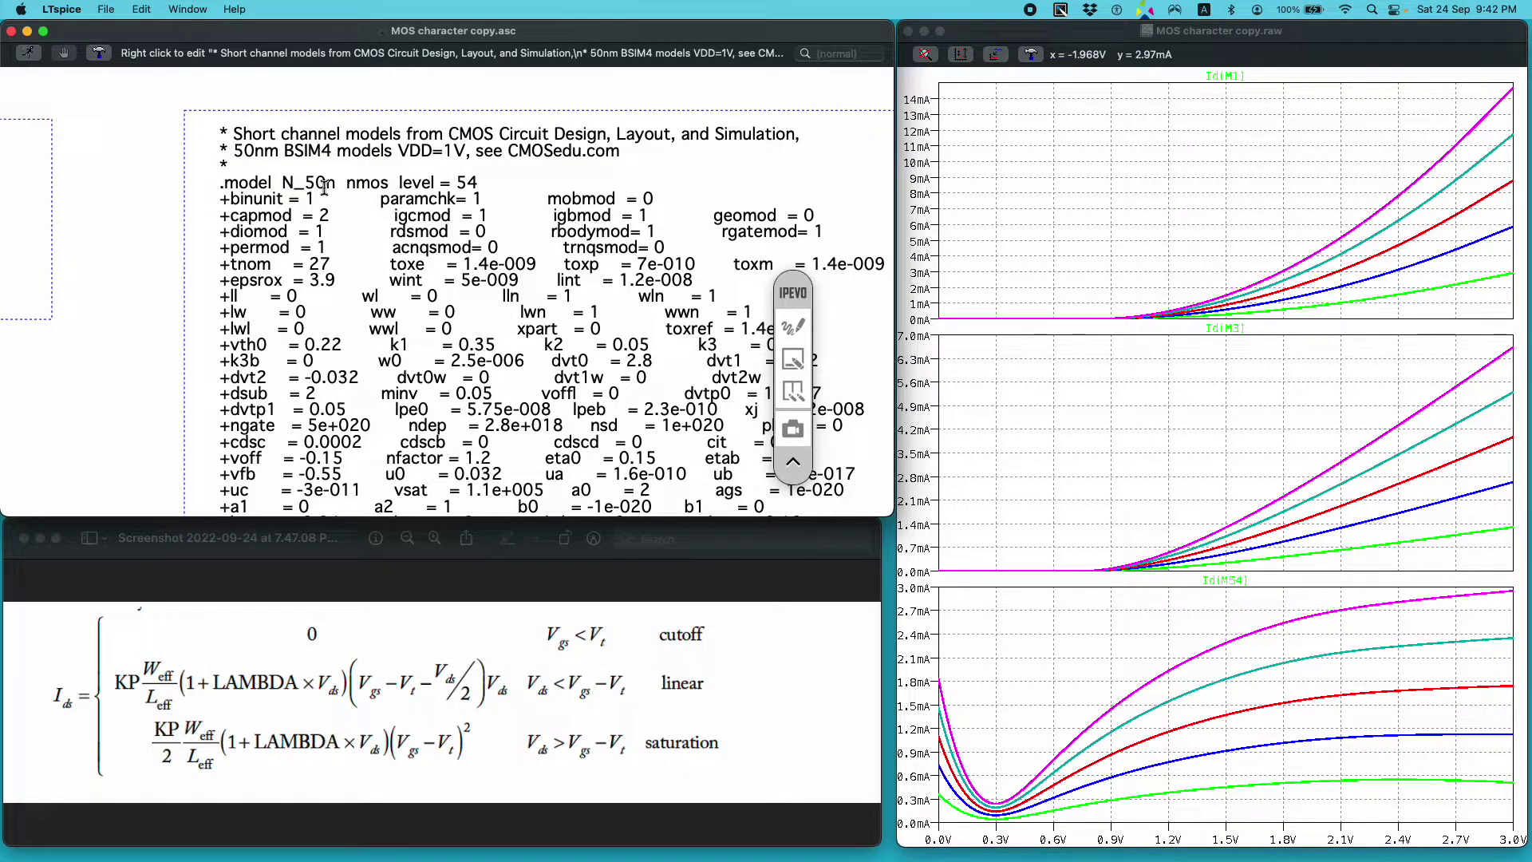
pyautogui.scroll(-5, 572, 332)
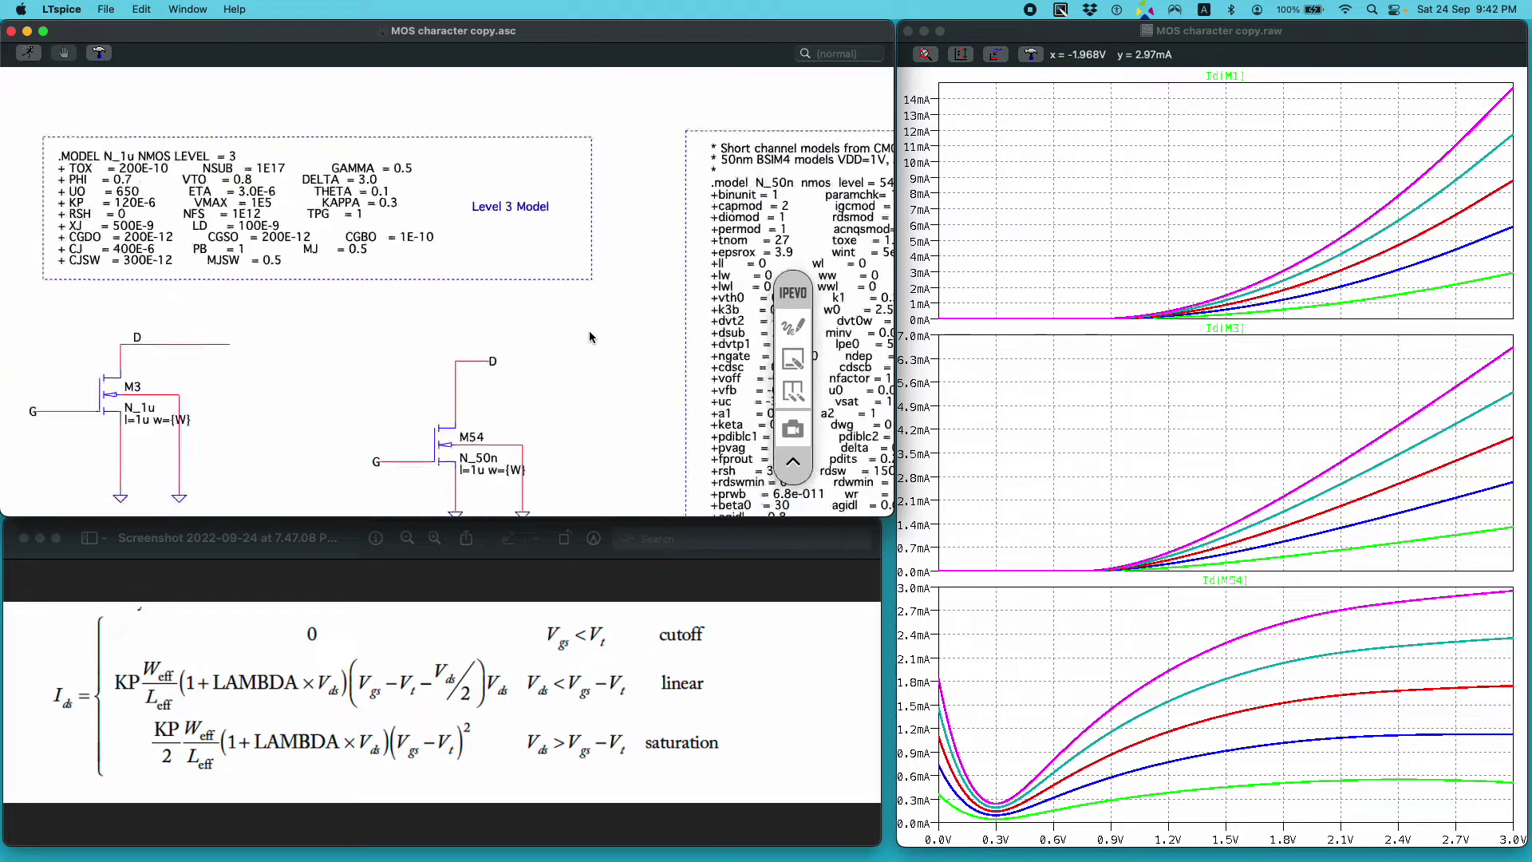
# Step: Frame the M1, M3 and M54 NMOS circuits beside the Level 3 N_1u model card
pyautogui.scroll(3, 557, 306)
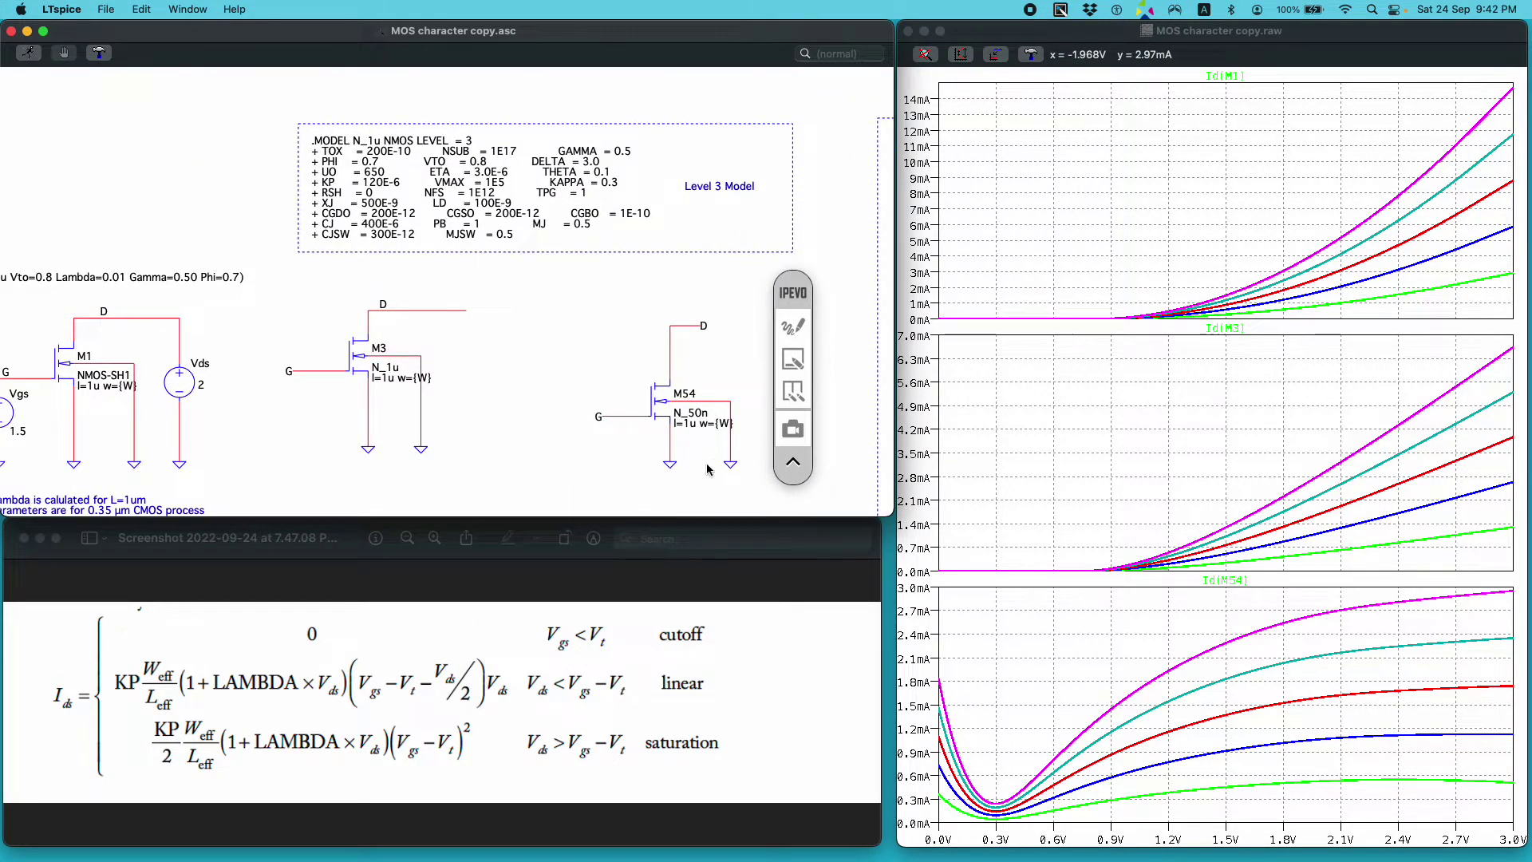
pyautogui.moveTo(476, 419); pyautogui.dragTo(602, 388)
pyautogui.scroll(-2, 481, 344)
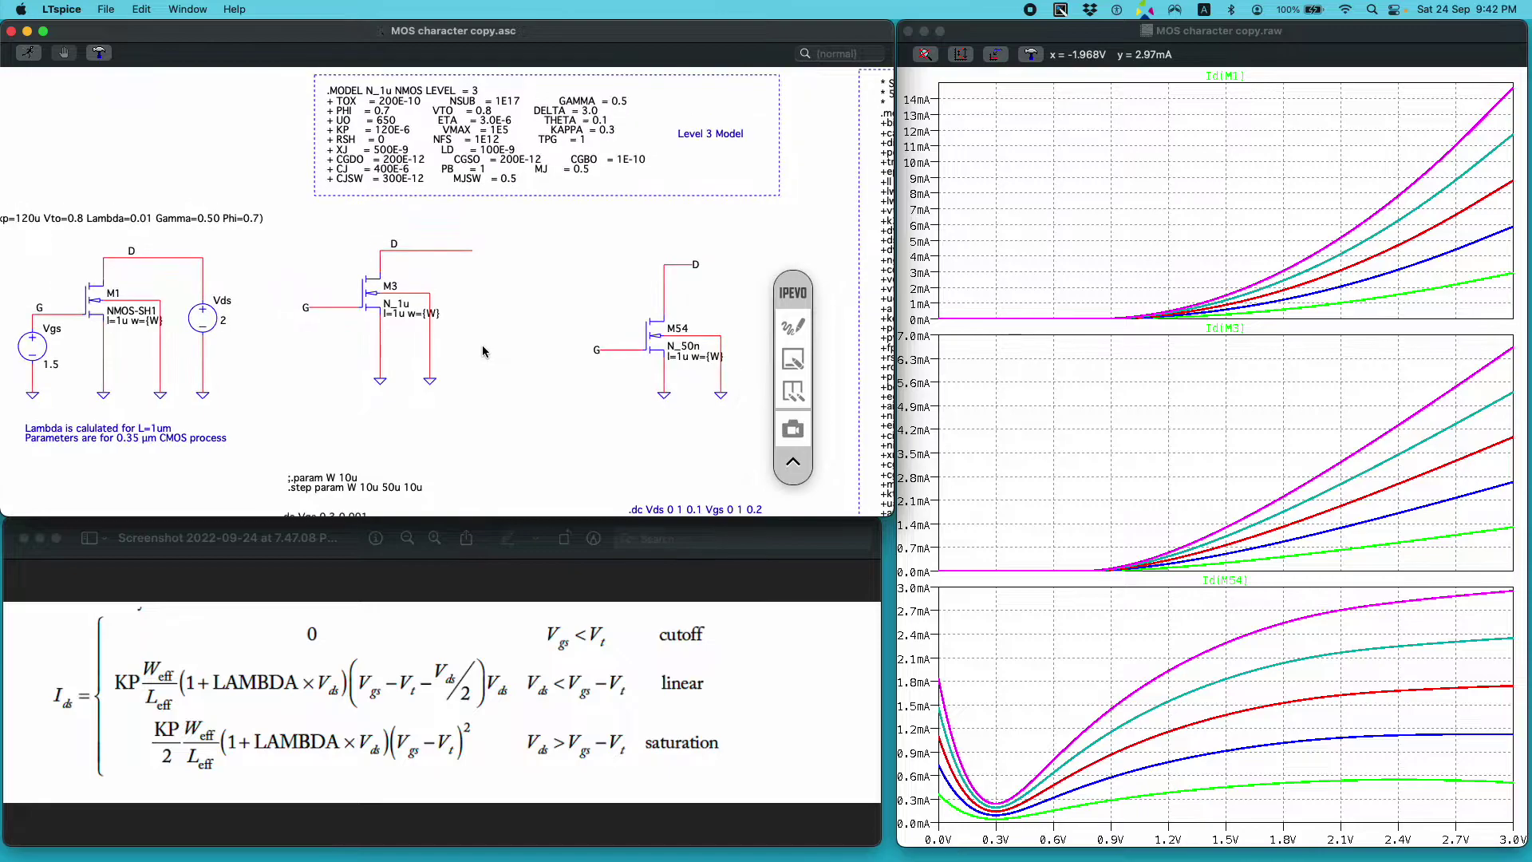